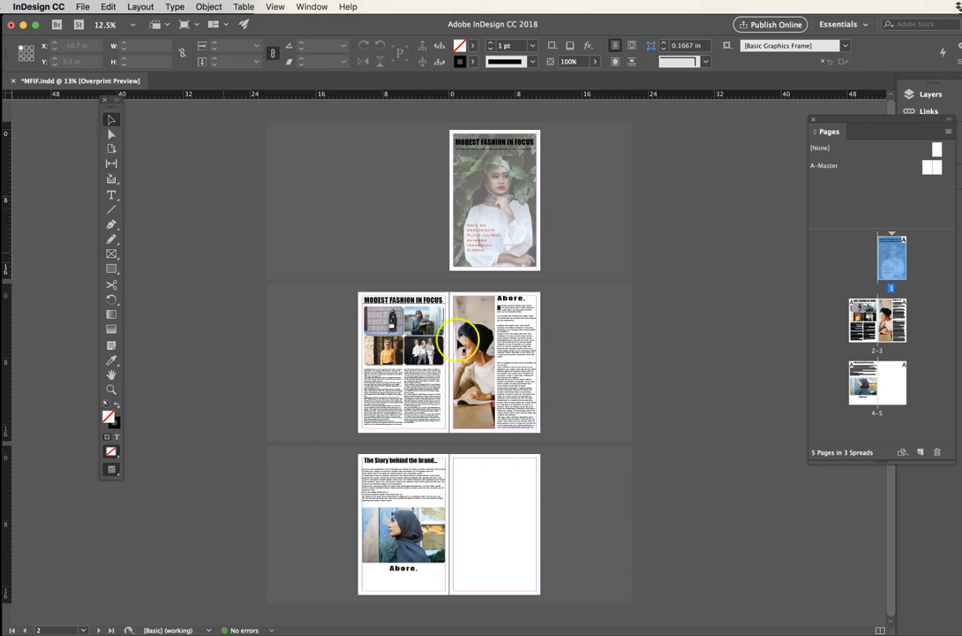
Select the body text columns on page 2 and display the document's paragraph styles.
{"action": "left_click", "coordinate": [459, 340]}
{"action": "key", "text": "super+equal"}
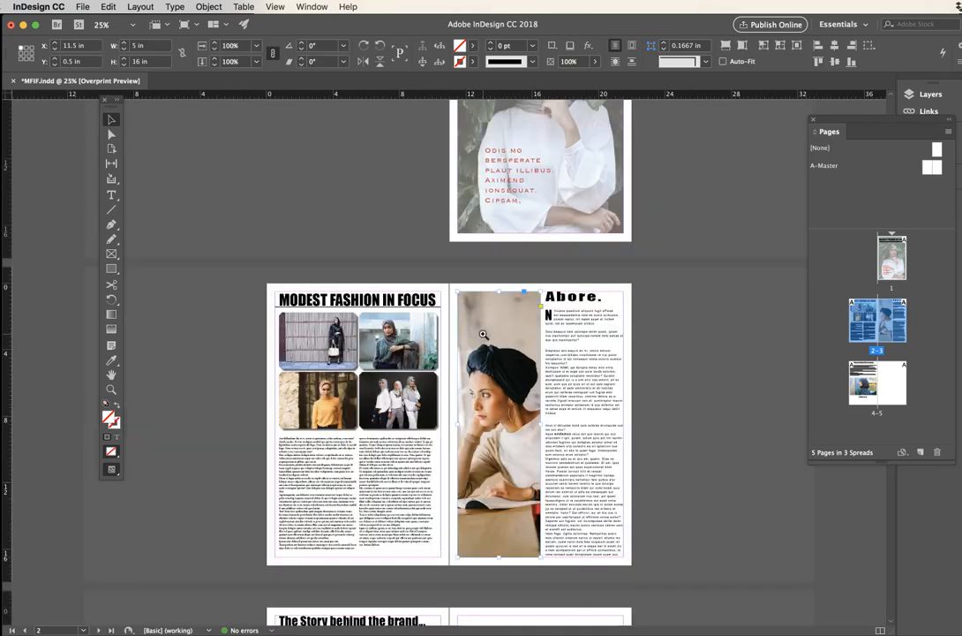
{"action": "left_click", "coordinate": [703, 64]}
{"action": "left_click", "coordinate": [704, 428]}
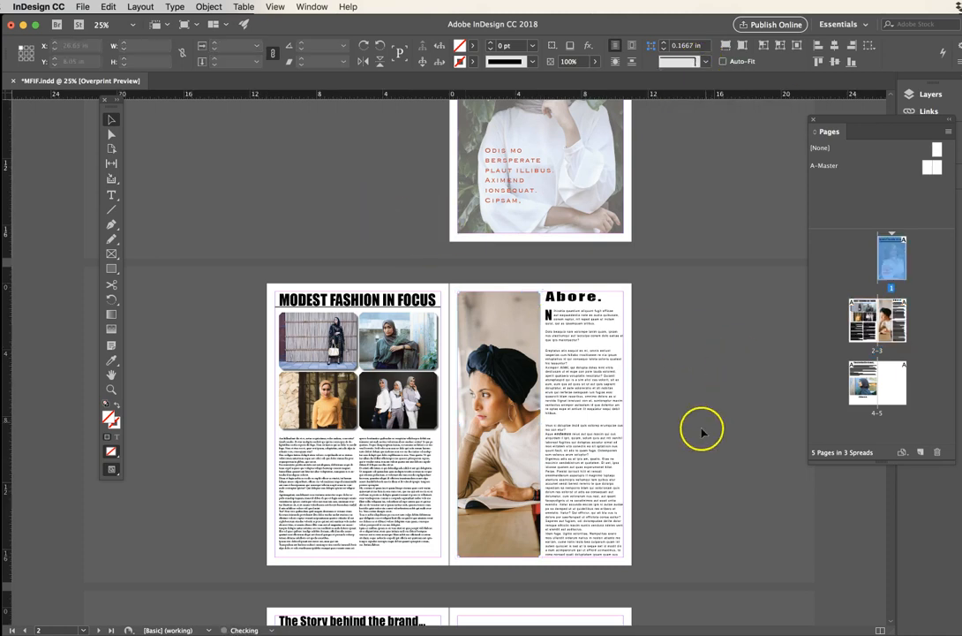
{"action": "left_click", "coordinate": [728, 426]}
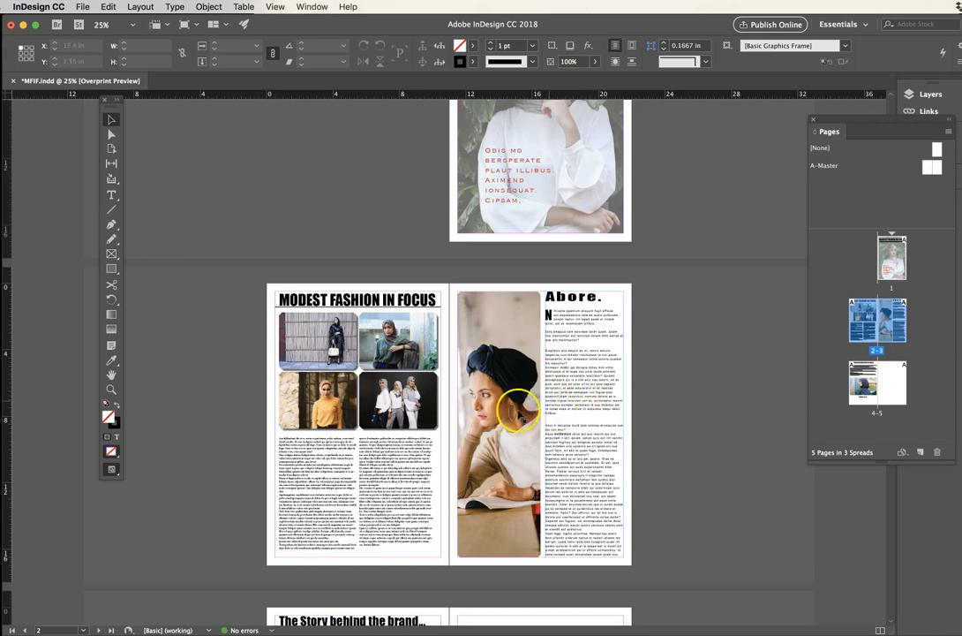
{"action": "left_click", "coordinate": [304, 472]}
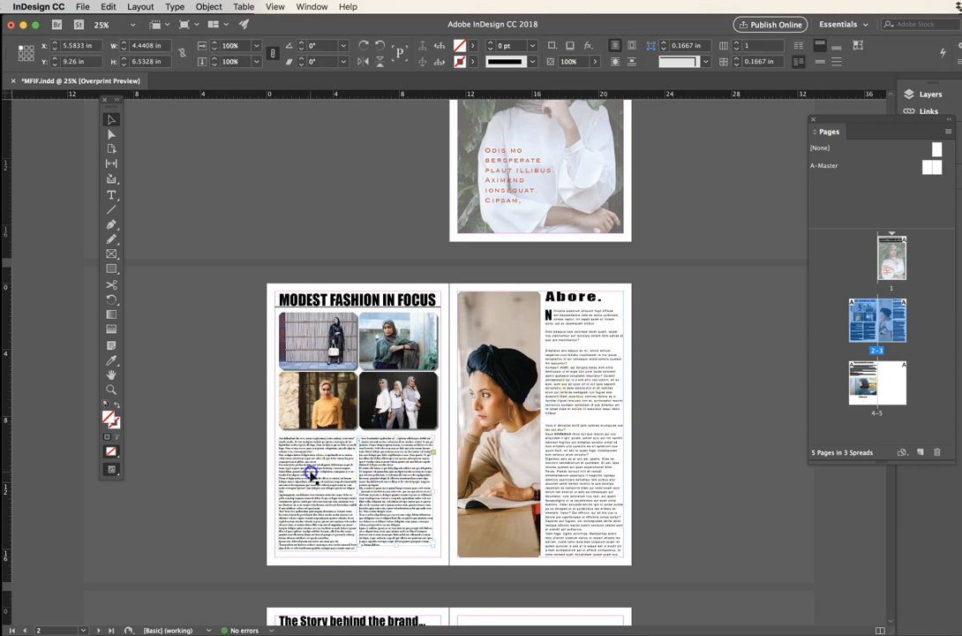
{"action": "left_click", "coordinate": [313, 7]}
{"action": "mouse_move", "coordinate": [354, 239]}
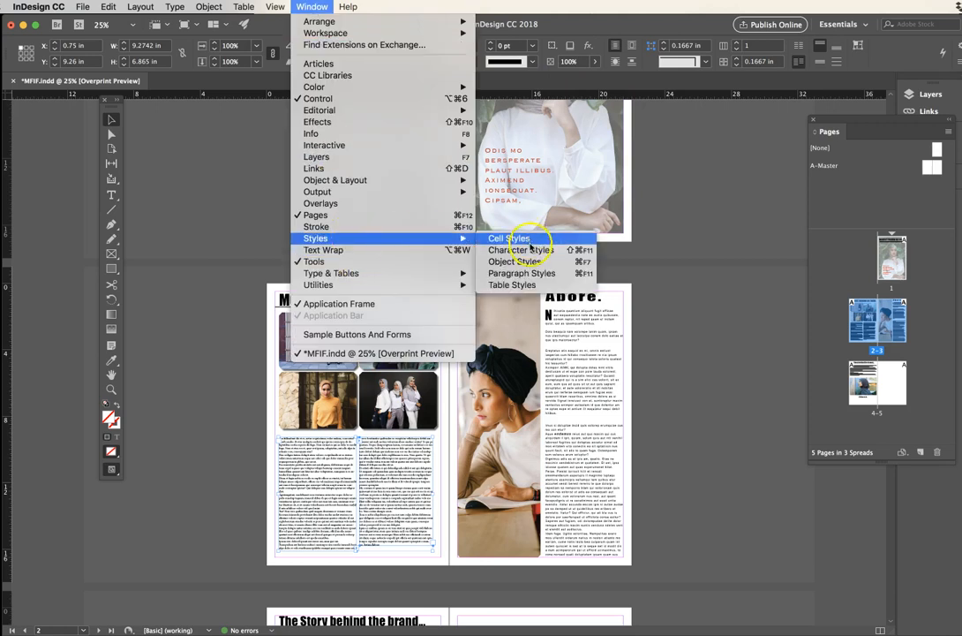
{"action": "left_click", "coordinate": [528, 274]}
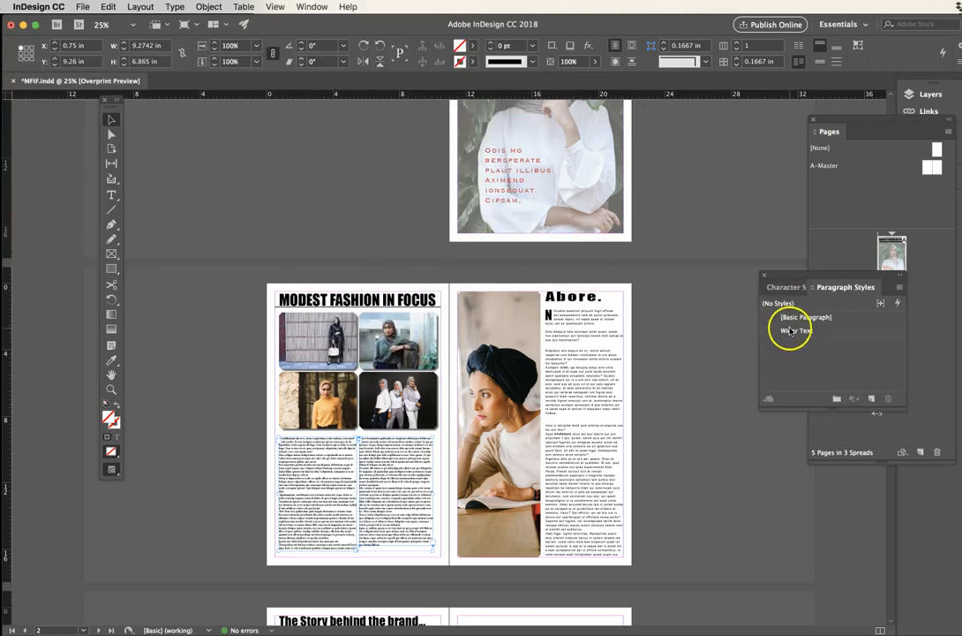
Apply the Wider Text paragraph style to several individual body paragraphs across the two text columns on page 2.
{"action": "left_click", "coordinate": [790, 330]}
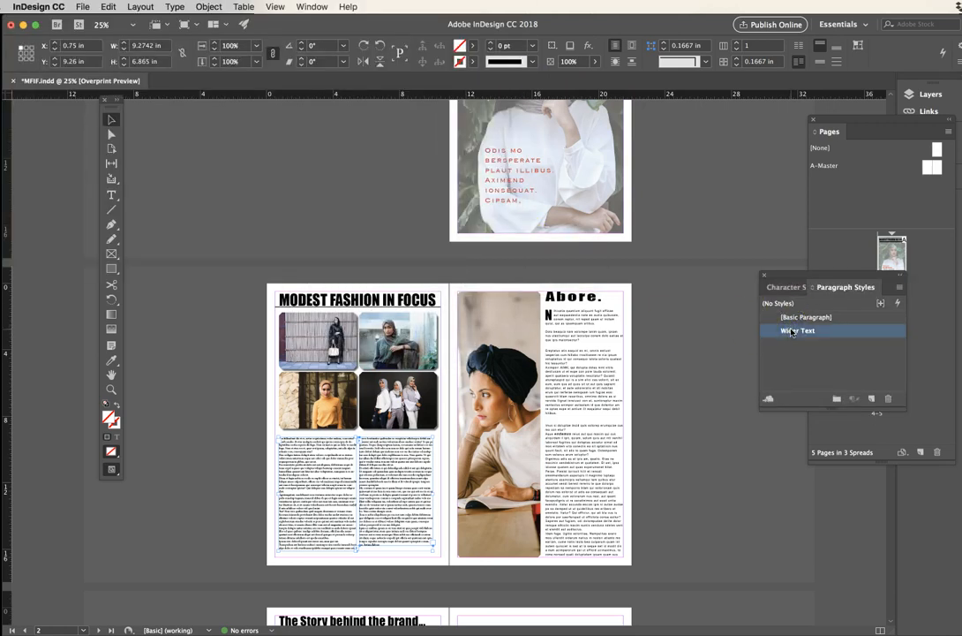
{"action": "double_click", "coordinate": [324, 463]}
{"action": "left_click", "coordinate": [794, 331]}
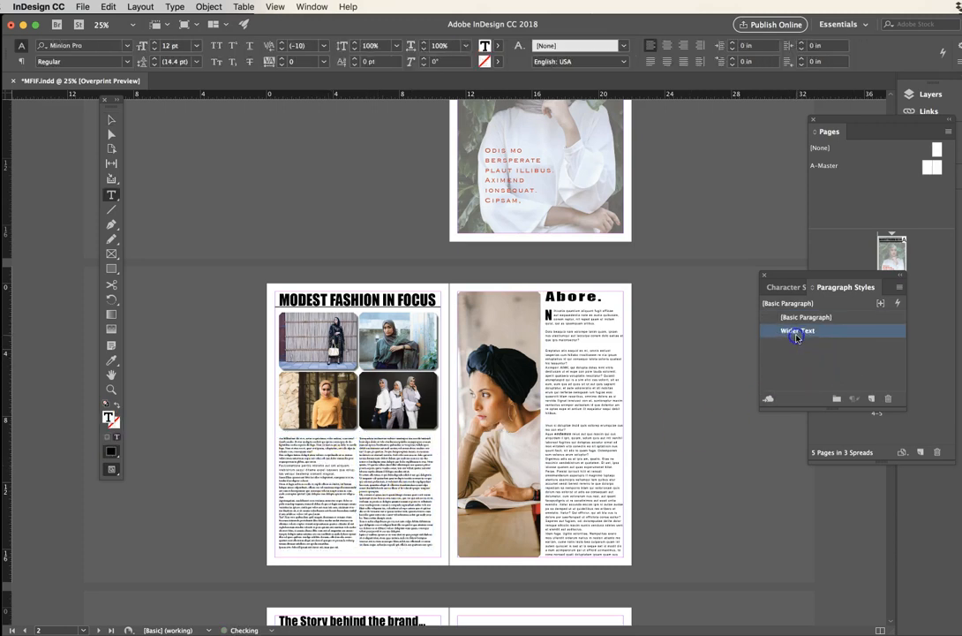
{"action": "left_click", "coordinate": [827, 331]}
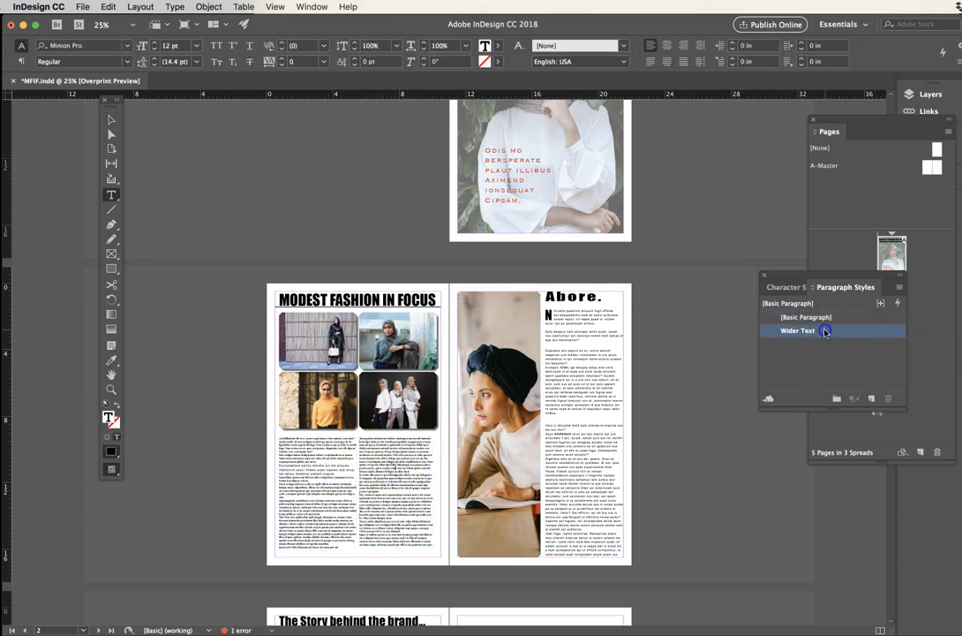
{"action": "left_click", "coordinate": [340, 495]}
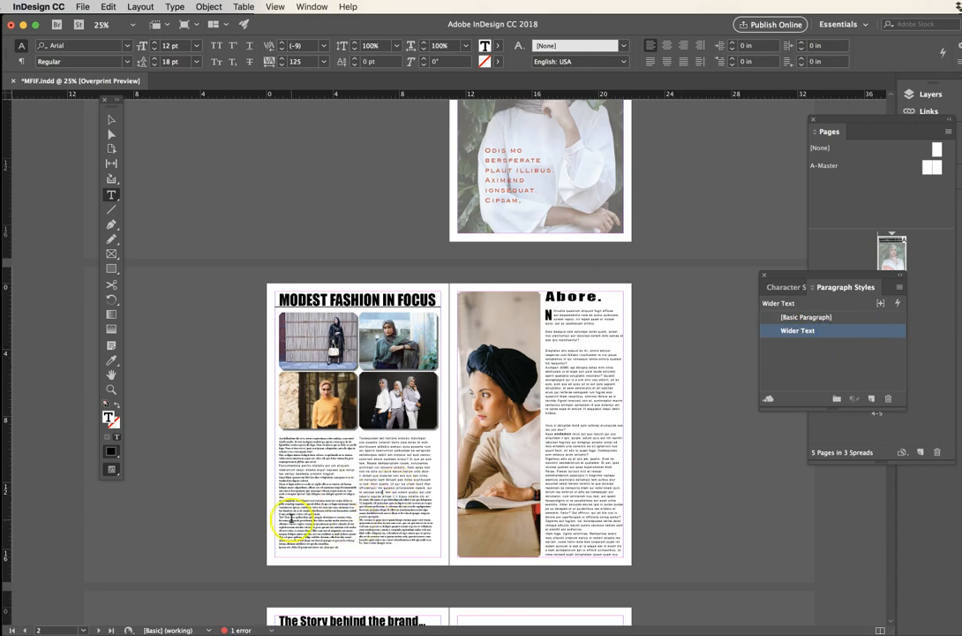
{"action": "left_click", "coordinate": [420, 498]}
{"action": "left_click", "coordinate": [799, 331]}
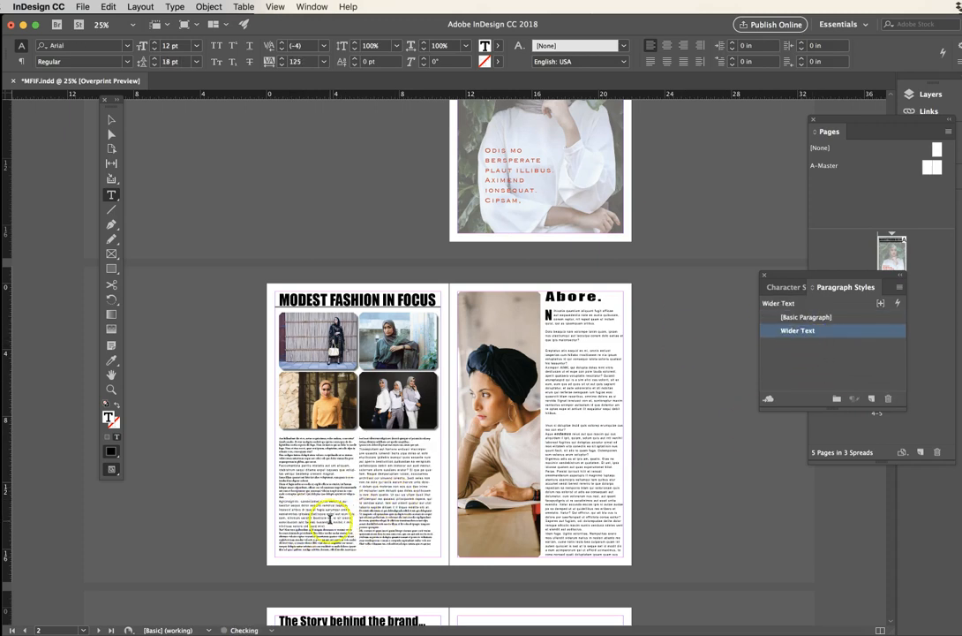
{"action": "left_click", "coordinate": [387, 526]}
{"action": "left_click", "coordinate": [799, 331]}
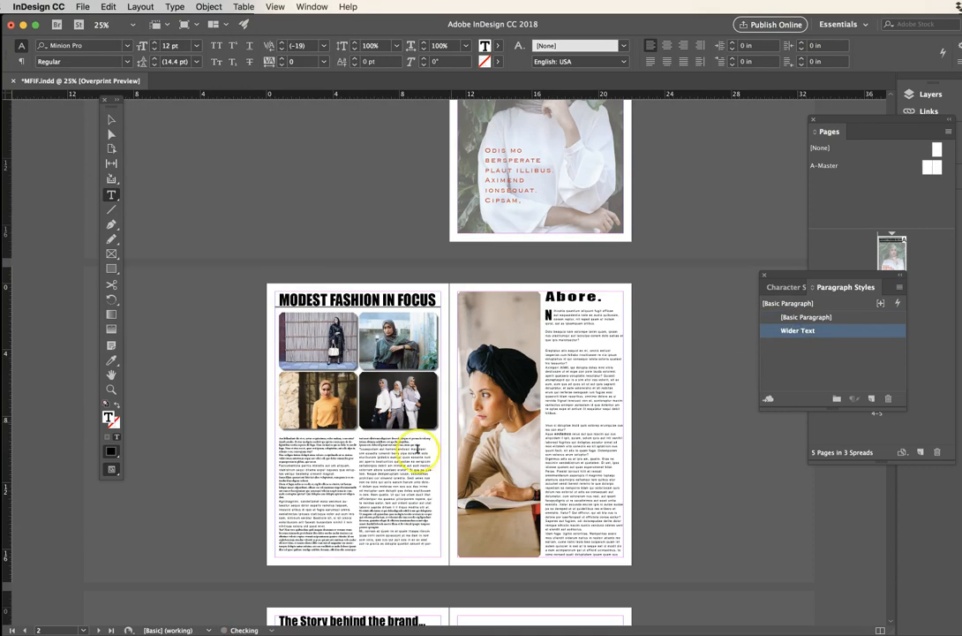
{"action": "left_click", "coordinate": [389, 519]}
{"action": "left_click", "coordinate": [808, 332]}
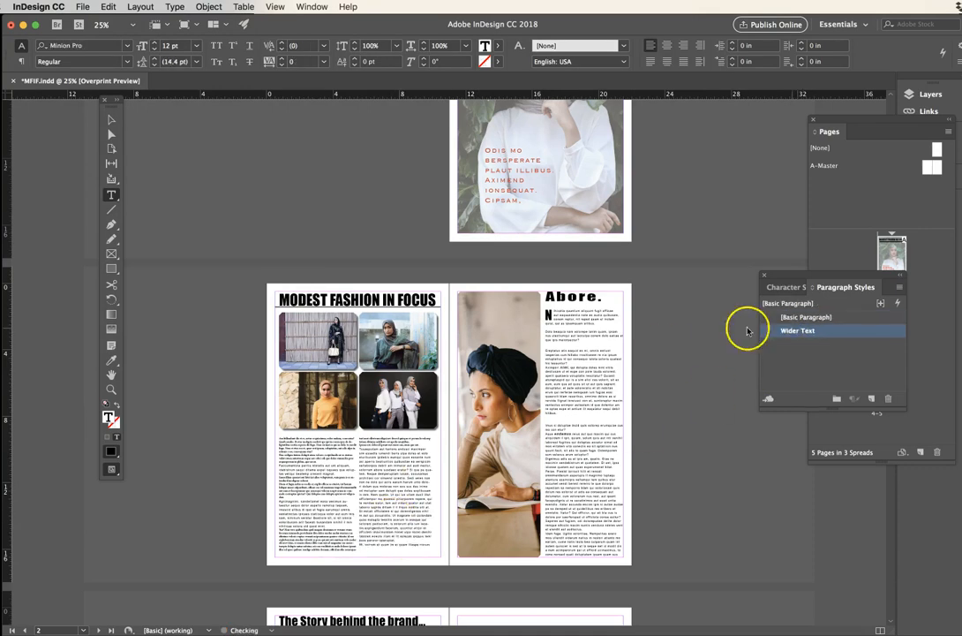
{"action": "left_click", "coordinate": [301, 490]}
{"action": "left_click", "coordinate": [795, 331]}
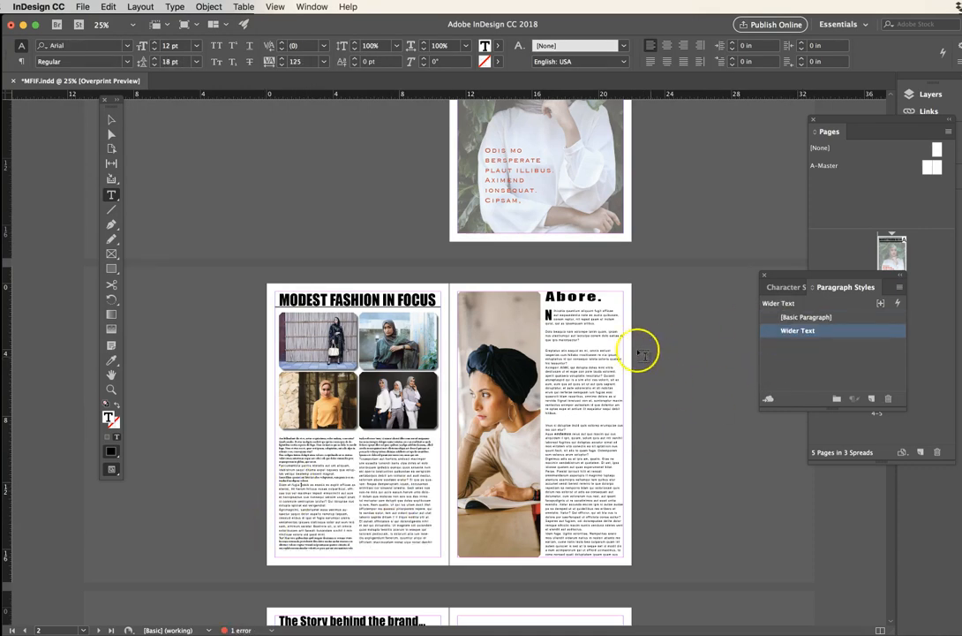
{"action": "left_click", "coordinate": [402, 438]}
{"action": "left_click", "coordinate": [800, 332]}
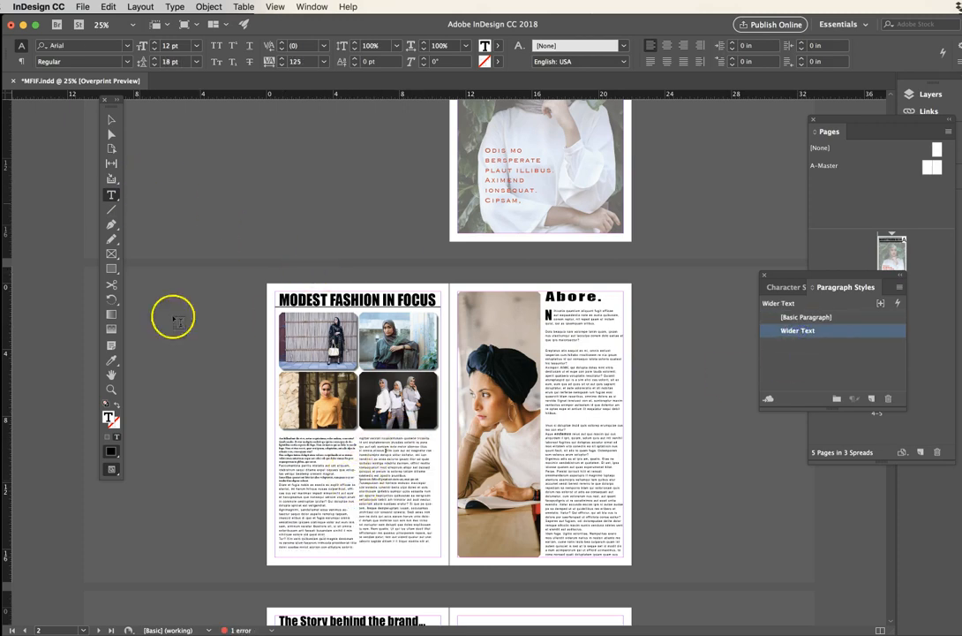
Close the paragraph styles and move the floating Pages panel clear of the docked panels.
{"action": "left_click", "coordinate": [110, 123]}
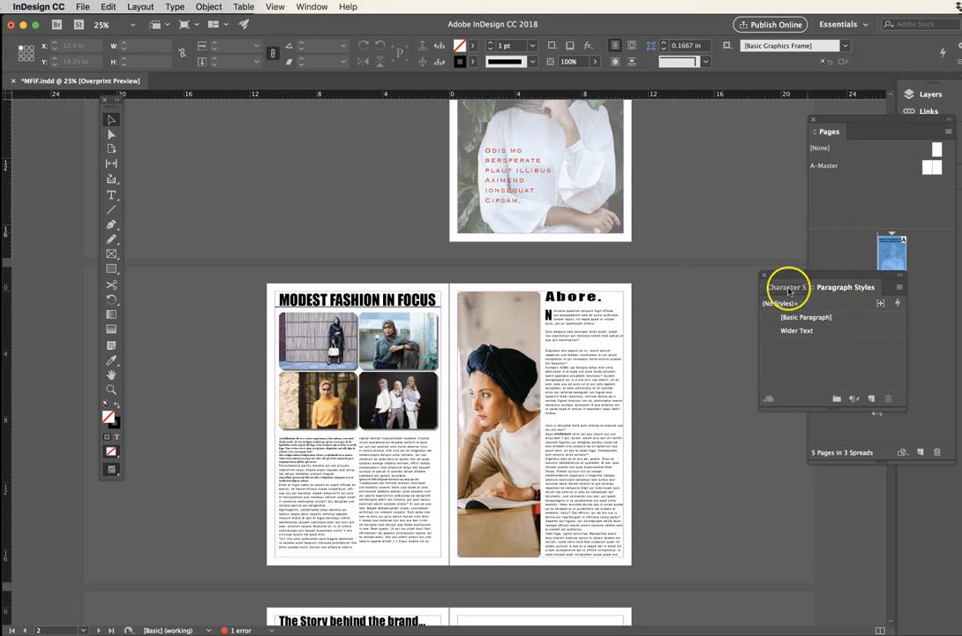
{"action": "left_click", "coordinate": [764, 278]}
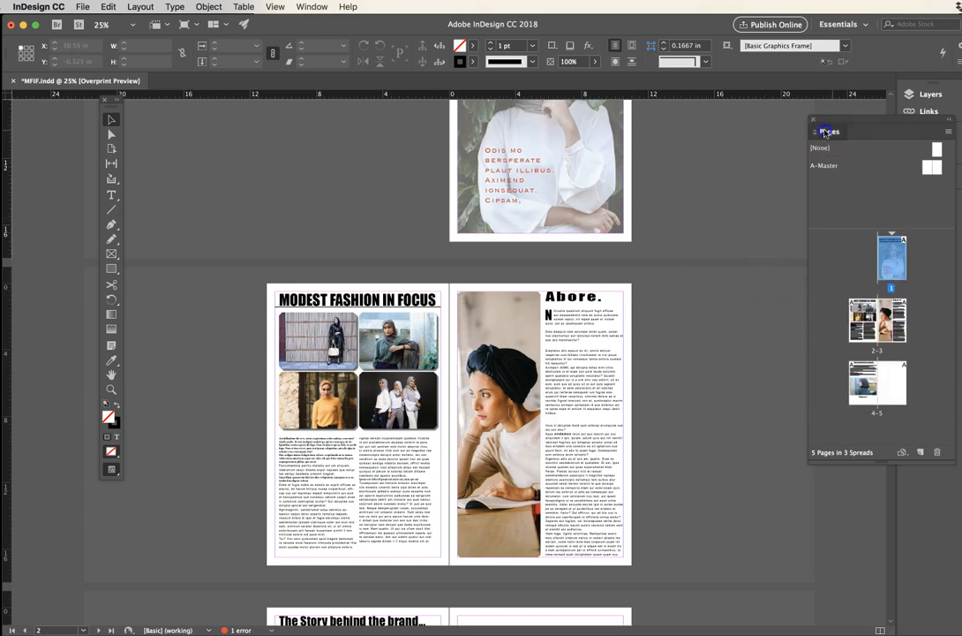
{"action": "left_click_drag", "start_coordinate": [823, 131], "coordinate": [702, 151]}
{"action": "left_click", "coordinate": [779, 223]}
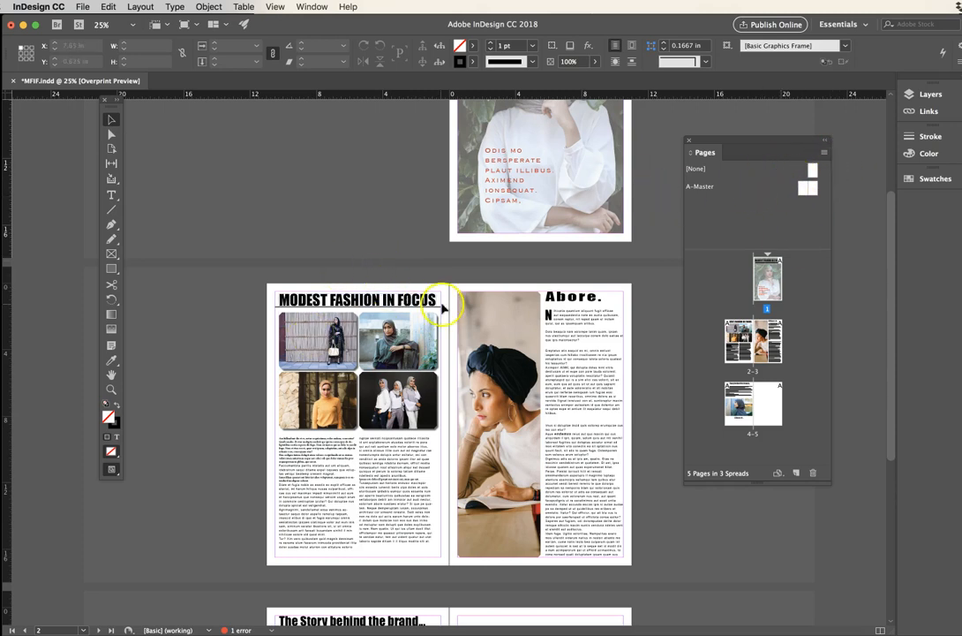
{"action": "left_click", "coordinate": [733, 349]}
{"action": "left_click", "coordinate": [711, 205]}
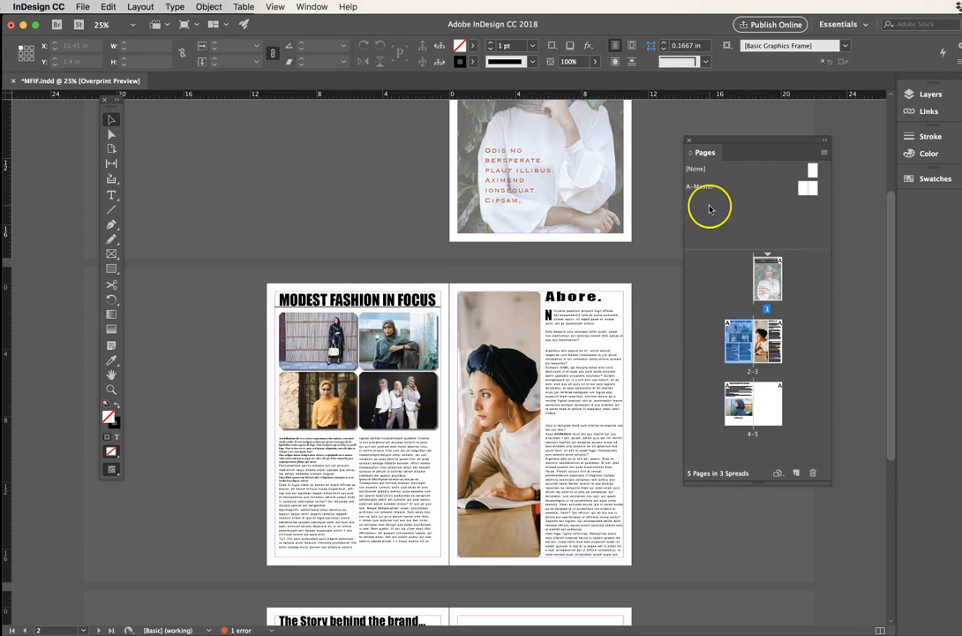
{"action": "left_click_drag", "start_coordinate": [777, 172], "coordinate": [803, 192]}
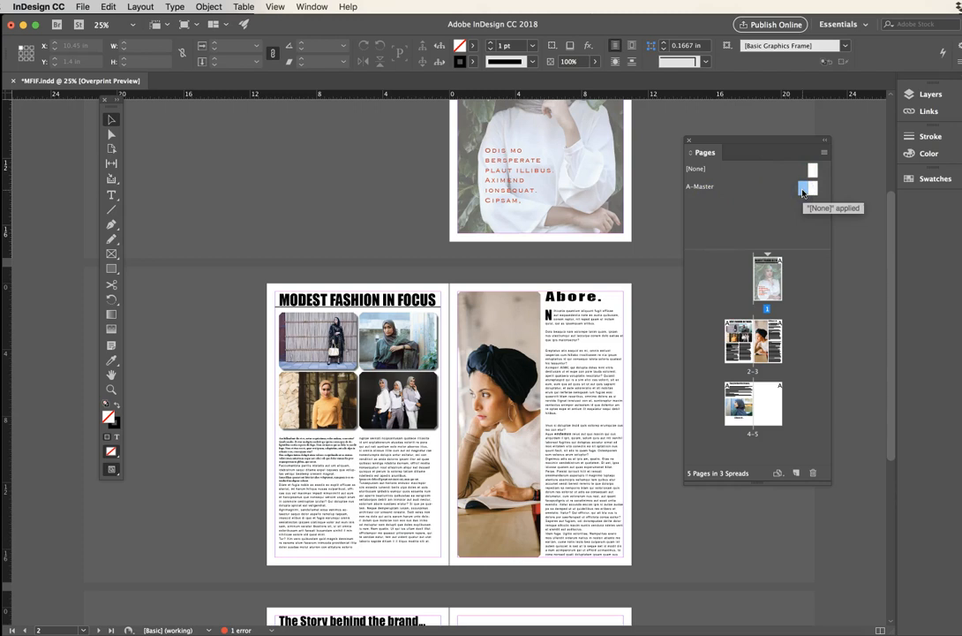
Cut the horizontal line beneath the MODEST FASHION IN FOCUS headline on page 2.
{"action": "left_click", "coordinate": [438, 308]}
{"action": "left_click", "coordinate": [326, 272]}
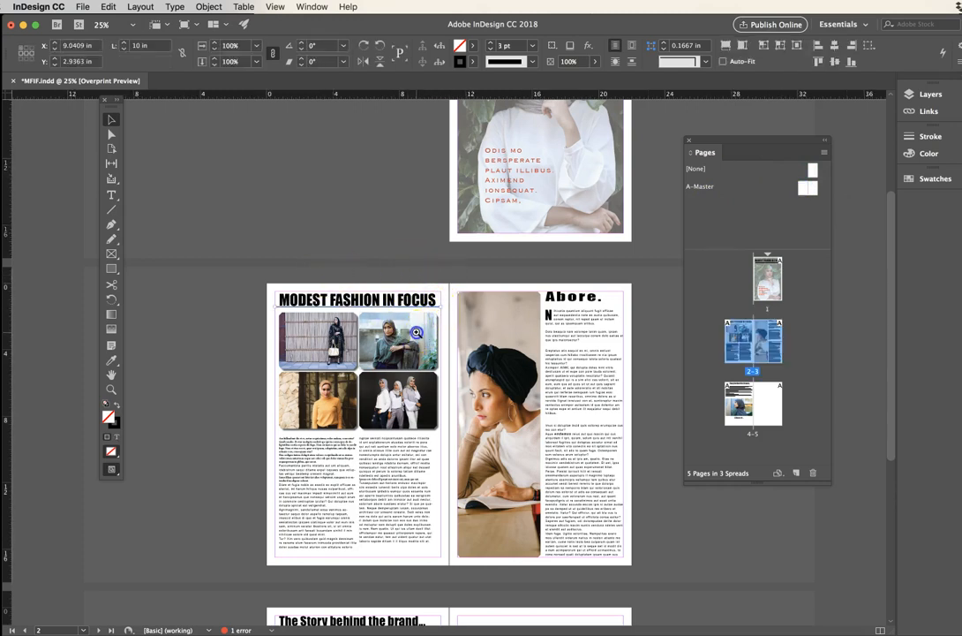
{"action": "key", "text": "super+equal"}
{"action": "scroll", "coordinate": [459, 326], "scroll_direction": "left", "scroll_amount": 3}
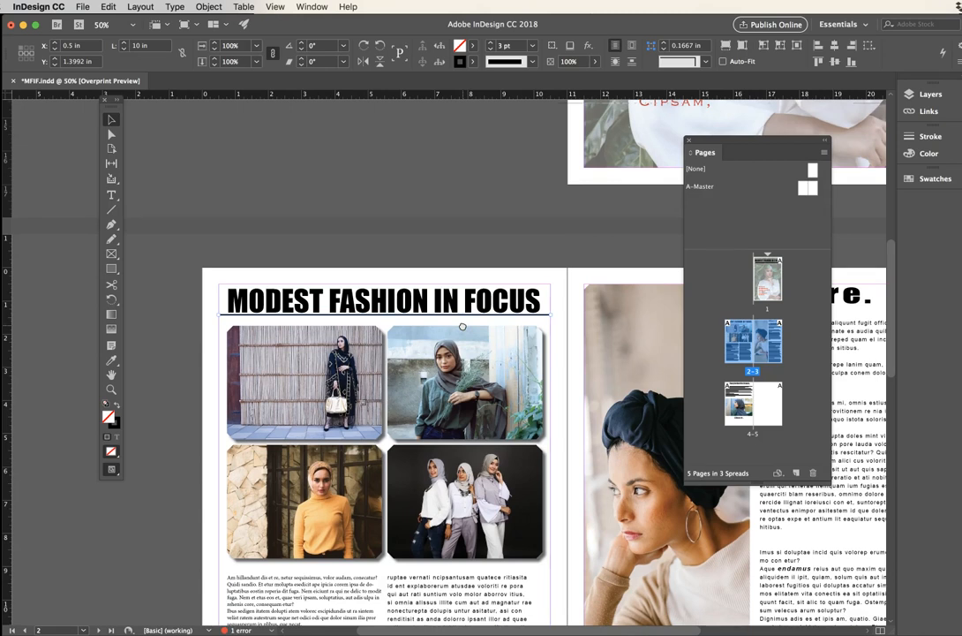
{"action": "key", "text": "Tab"}
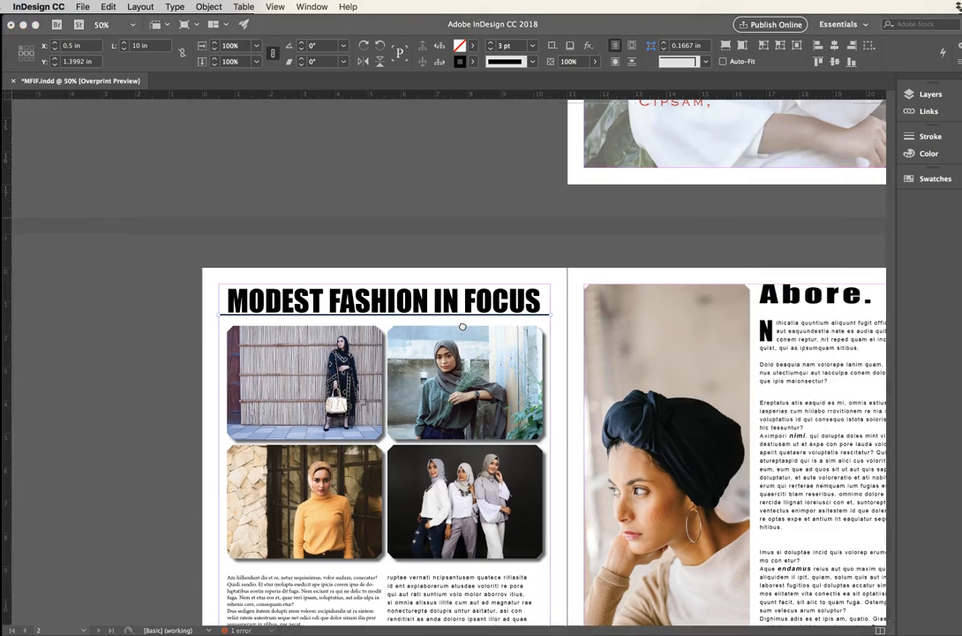
{"action": "key", "text": "Tab"}
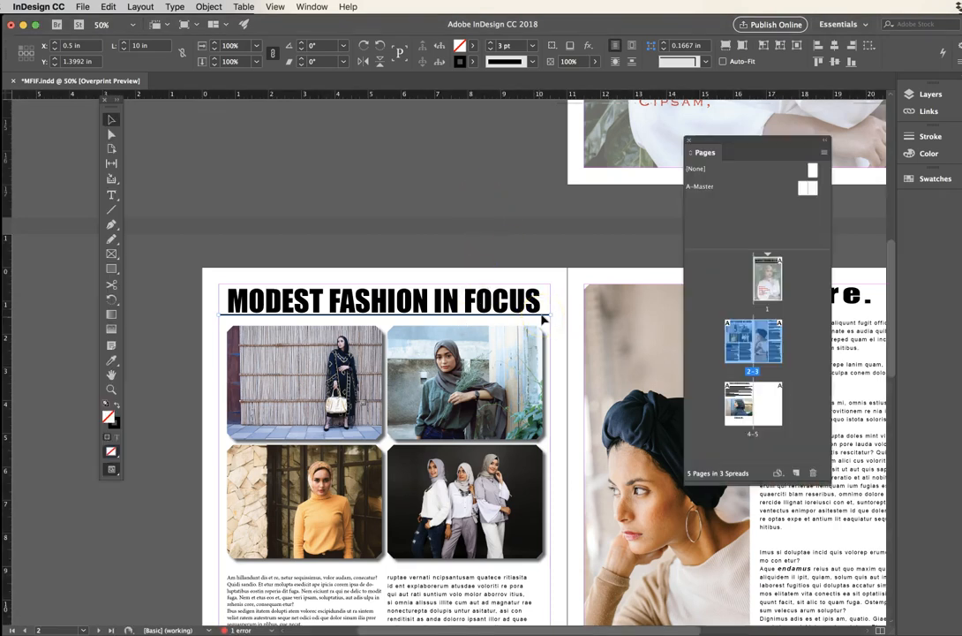
{"action": "left_click", "coordinate": [361, 153]}
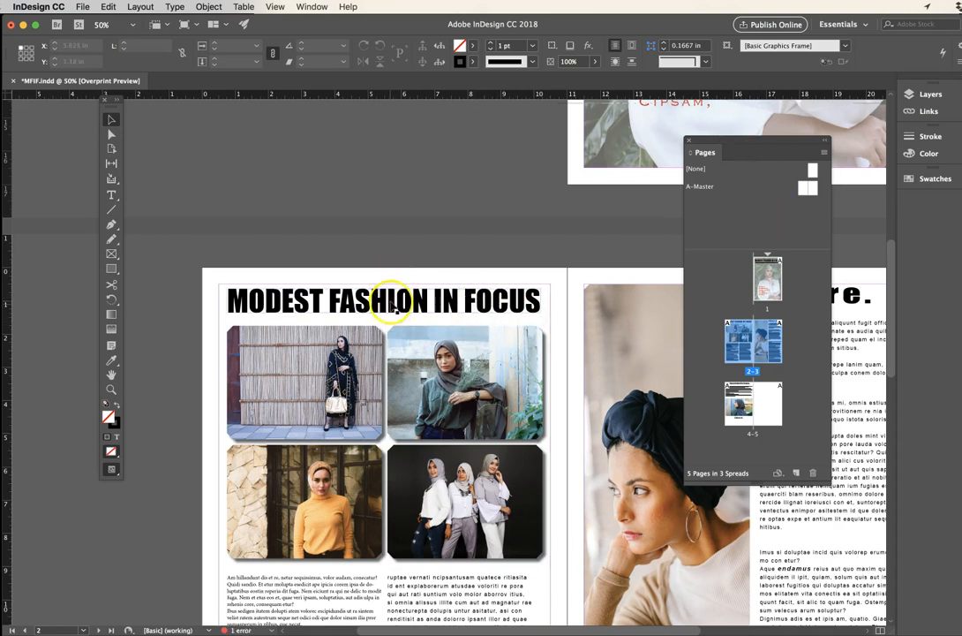
Open the A-Master spread for editing and paste the cut line in place on its left page.
{"action": "left_click", "coordinate": [804, 190]}
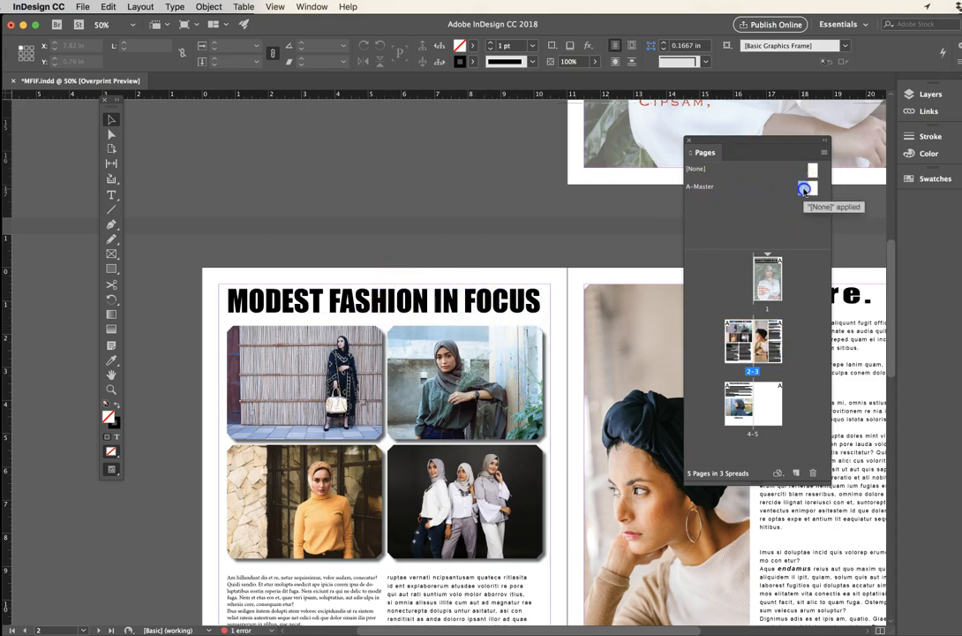
{"action": "double_click", "coordinate": [804, 189]}
{"action": "left_click", "coordinate": [456, 404], "text": "alt+super"}
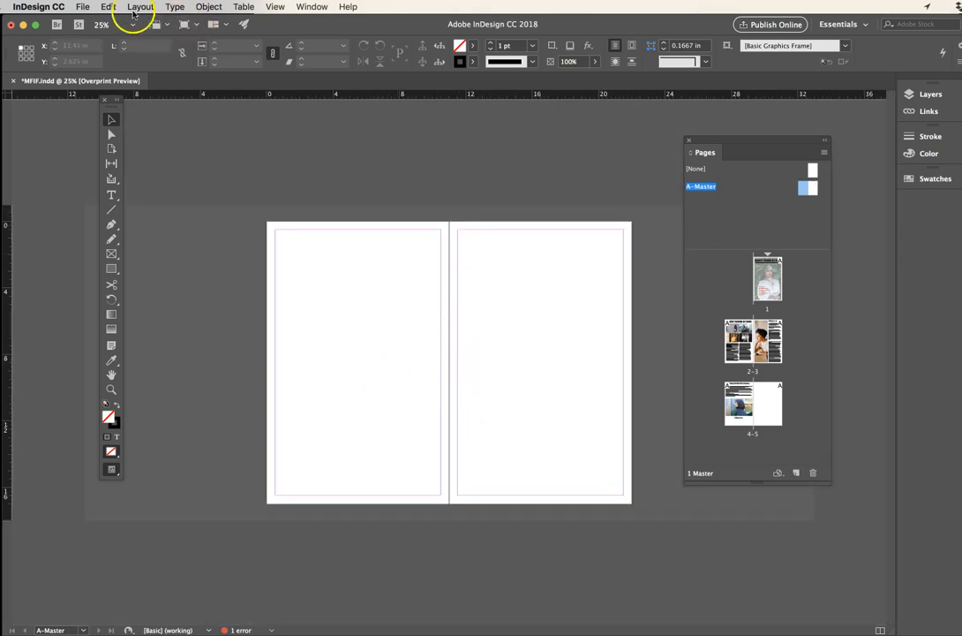
{"action": "left_click", "coordinate": [107, 6]}
{"action": "left_click", "coordinate": [125, 110]}
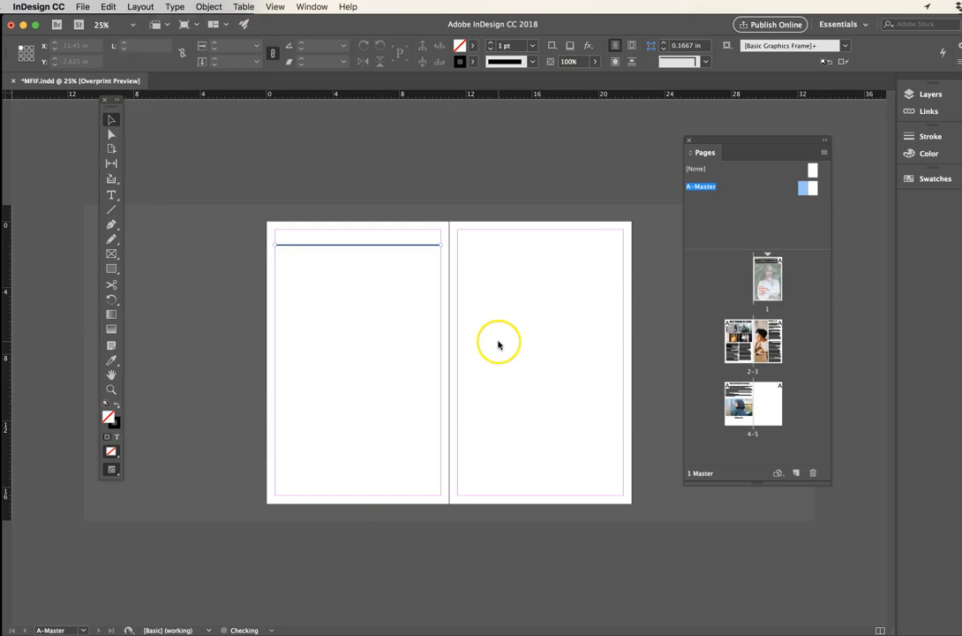
Draw a rectangle about 9.66 by 0.98 in from the top-left margin corner of the left A-Master page, over the header area.
{"action": "left_click", "coordinate": [387, 279], "text": "super"}
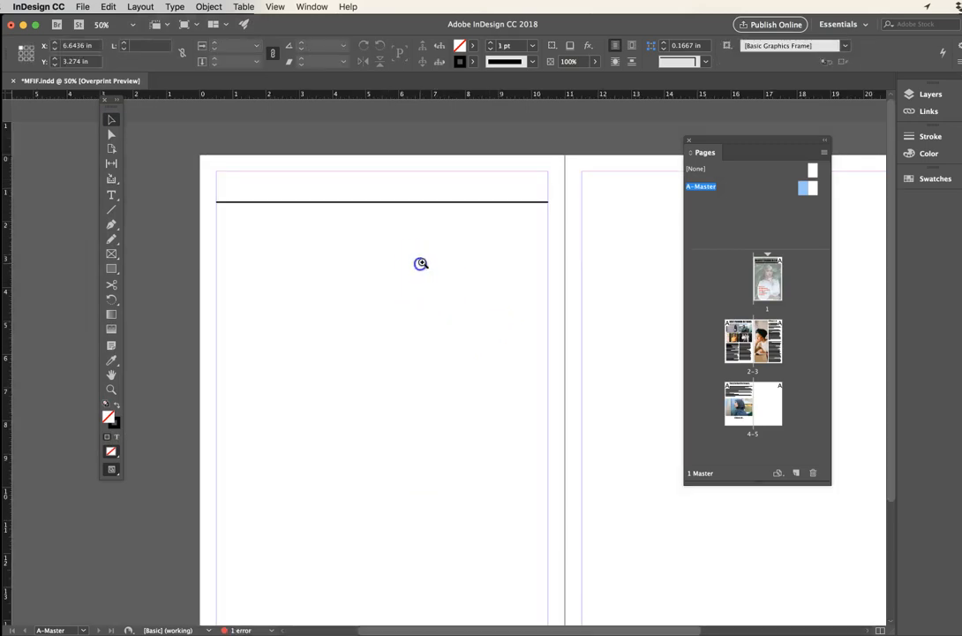
{"action": "left_click", "coordinate": [420, 263], "text": "super"}
{"action": "left_click", "coordinate": [421, 217]}
{"action": "left_click", "coordinate": [395, 351]}
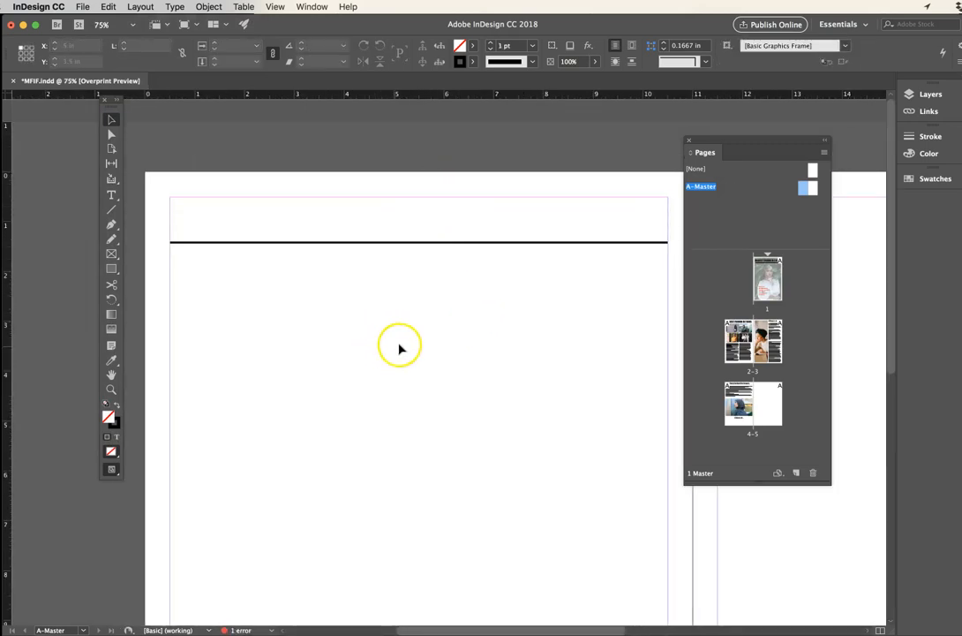
{"action": "left_click", "coordinate": [111, 268]}
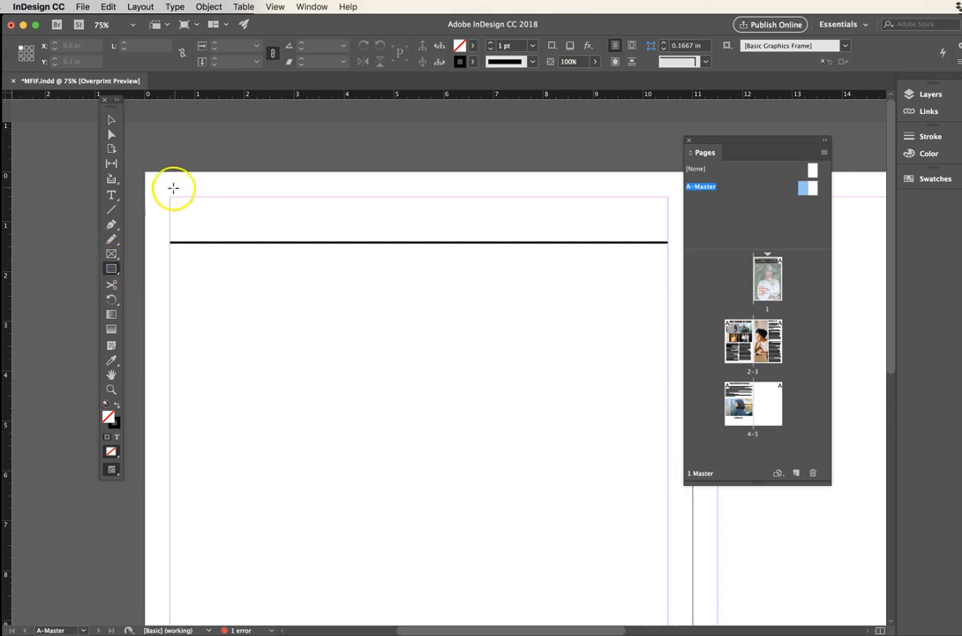
{"action": "mouse_move", "coordinate": [169, 198]}
{"action": "left_mouse_down"}
{"action": "mouse_move", "coordinate": [603, 230]}
{"action": "mouse_move", "coordinate": [650, 244]}
{"action": "left_mouse_up"}
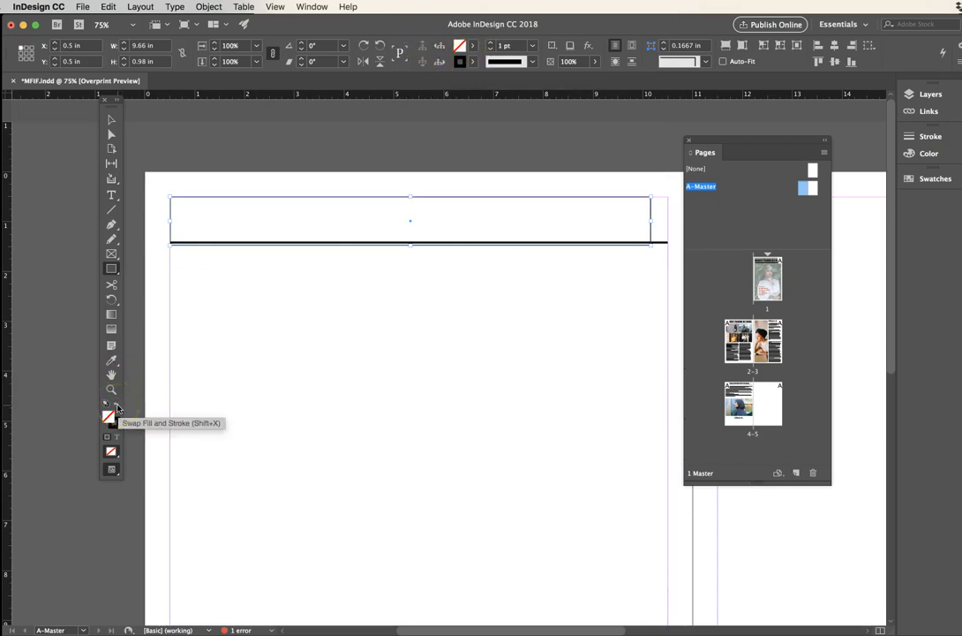
Swap the header rectangle's fill and stroke for a black fill without outline, and lower its opacity to 15%.
{"action": "left_click", "coordinate": [118, 407]}
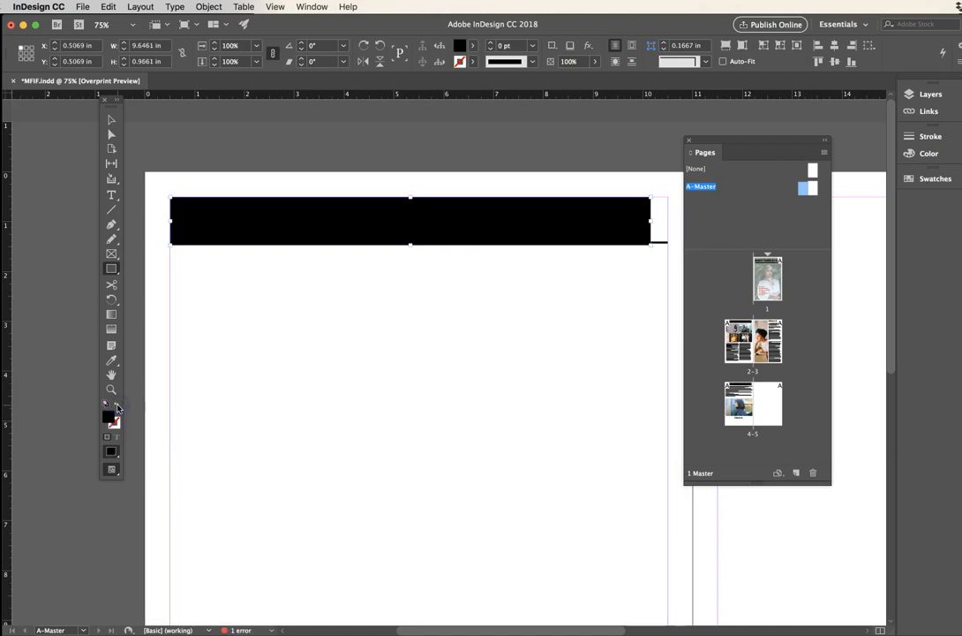
{"action": "left_click", "coordinate": [593, 62]}
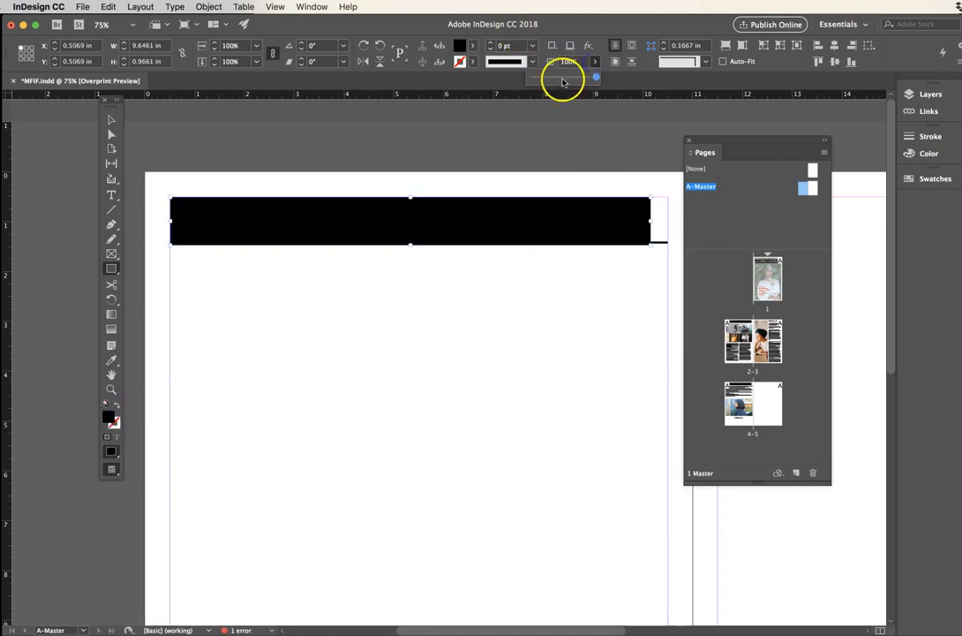
{"action": "left_click_drag", "start_coordinate": [563, 79], "coordinate": [541, 78]}
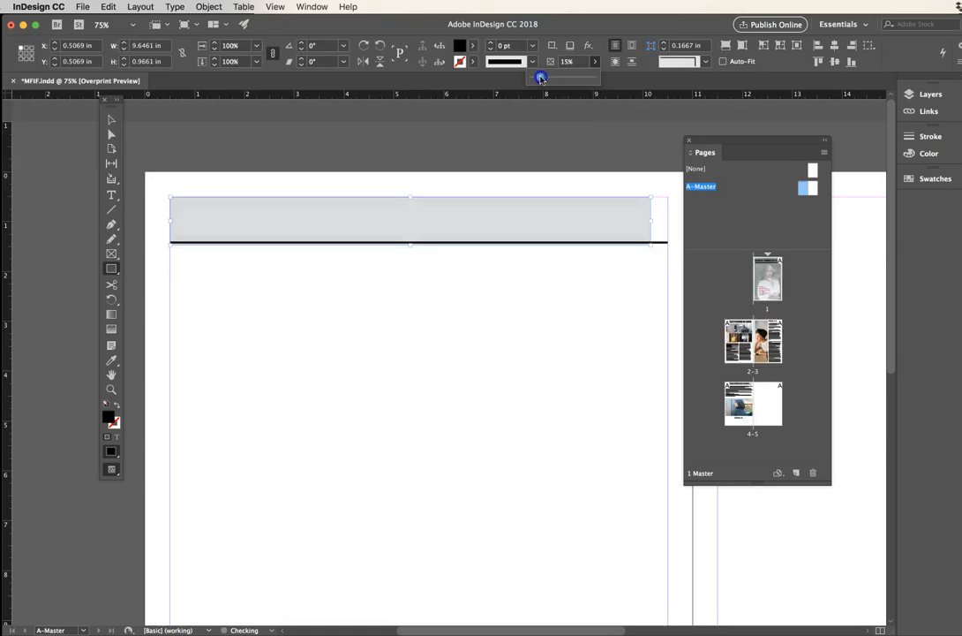
Delete the black horizontal line at the lower edge of the gray header rectangle on the left A-Master page.
{"action": "left_click", "coordinate": [111, 119]}
{"action": "left_click", "coordinate": [530, 186]}
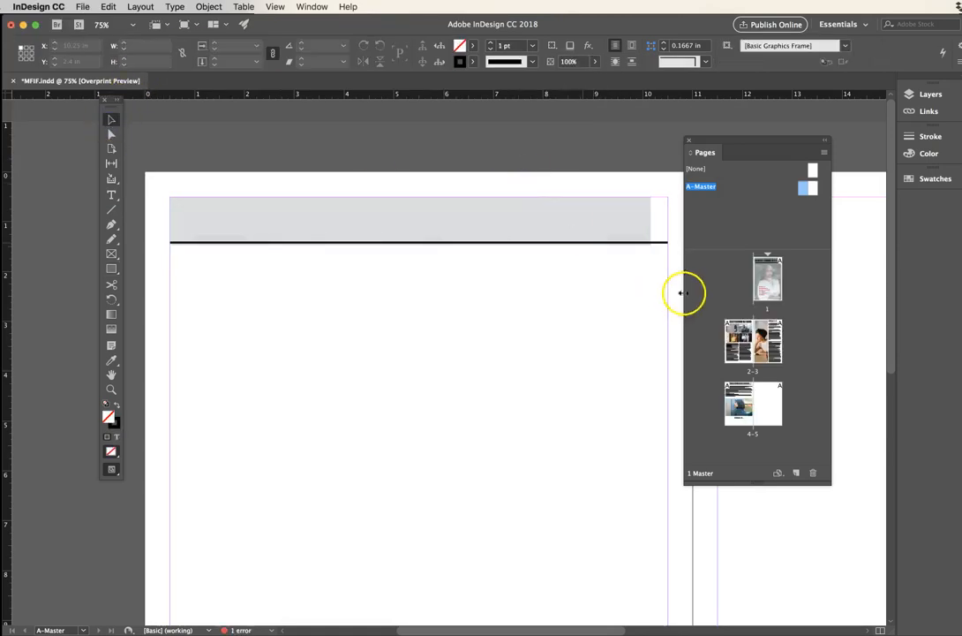
{"action": "left_click", "coordinate": [664, 245]}
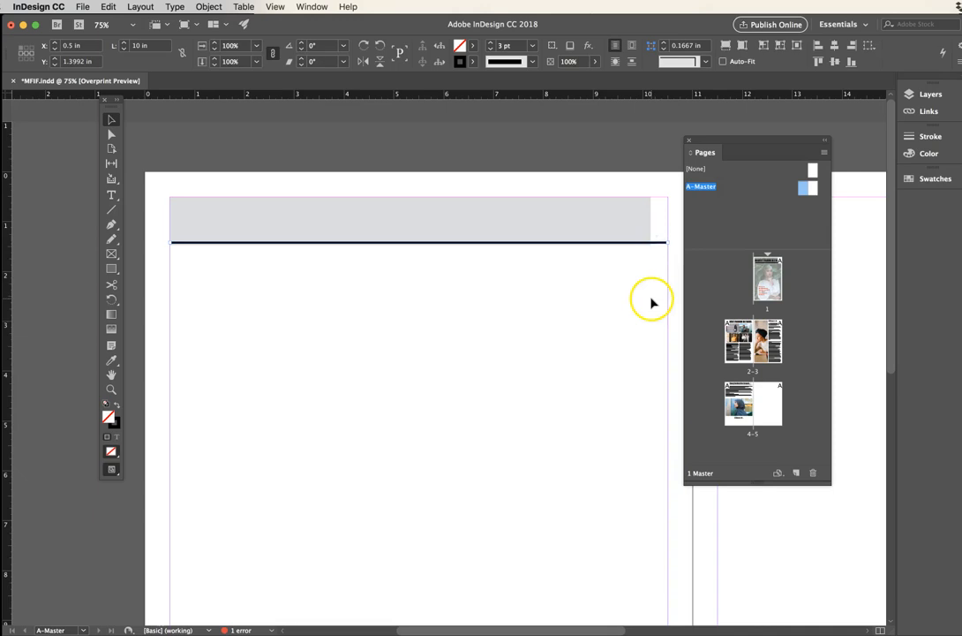
{"action": "key", "text": "Delete"}
Widen the header rectangle to the right margin of the left A-Master page, about 9.99 in across.
{"action": "left_click", "coordinate": [653, 217]}
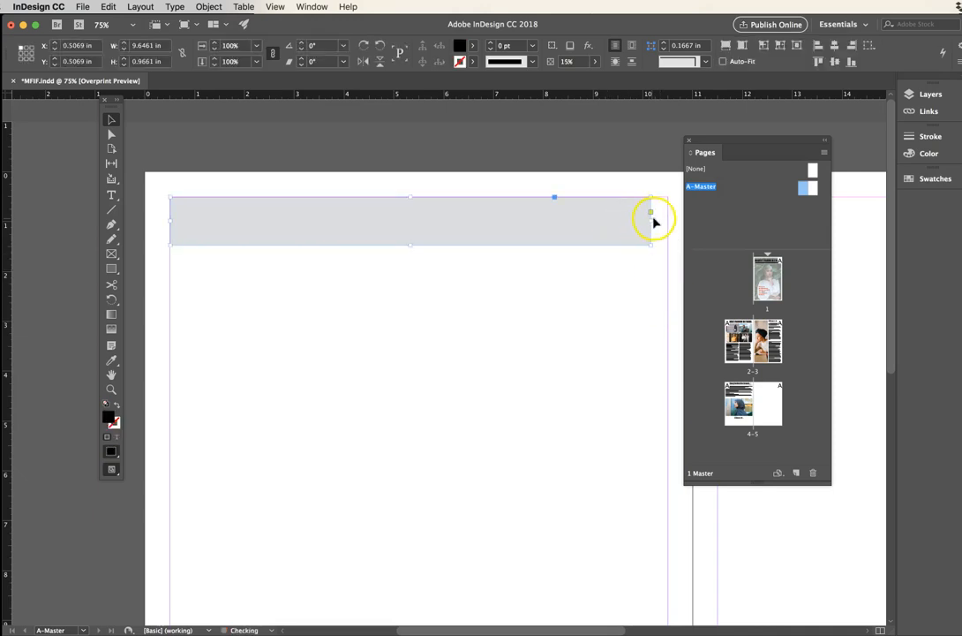
{"action": "left_click_drag", "start_coordinate": [651, 220], "coordinate": [668, 221]}
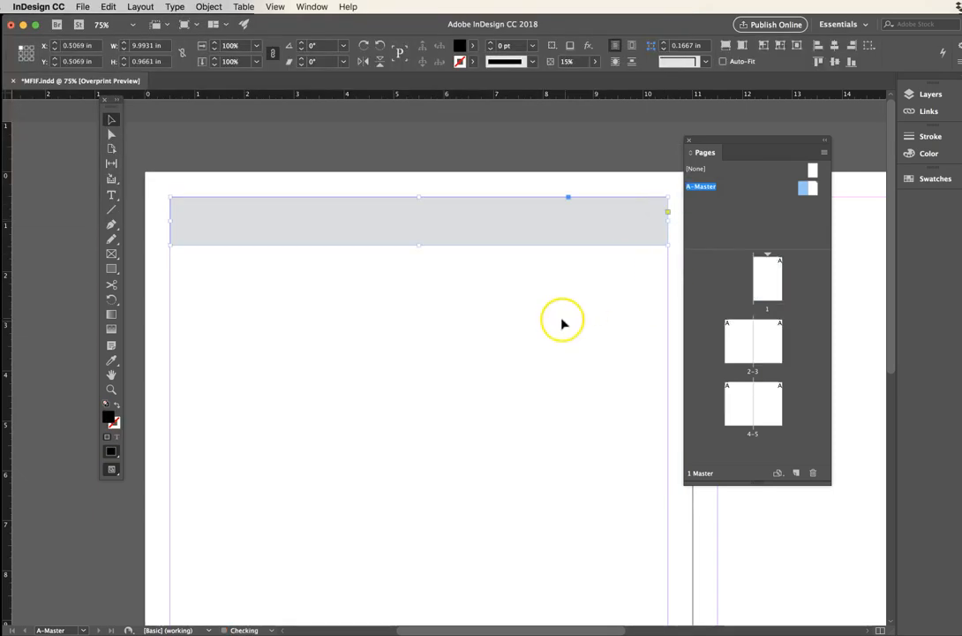
{"action": "left_click", "coordinate": [564, 324]}
{"action": "left_click", "coordinate": [741, 301]}
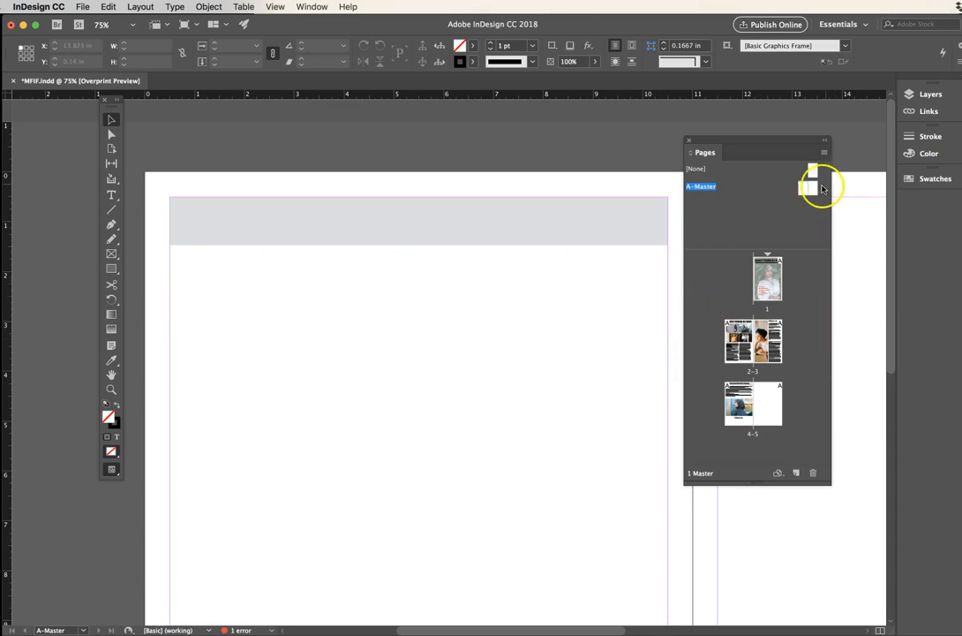
View the whole A-Master spread, and check how its header bar shows on spreads 2–3 and 4–5.
{"action": "double_click", "coordinate": [803, 187]}
{"action": "left_click", "coordinate": [506, 378], "text": "alt+super"}
{"action": "left_click_drag", "start_coordinate": [701, 187], "coordinate": [737, 337]}
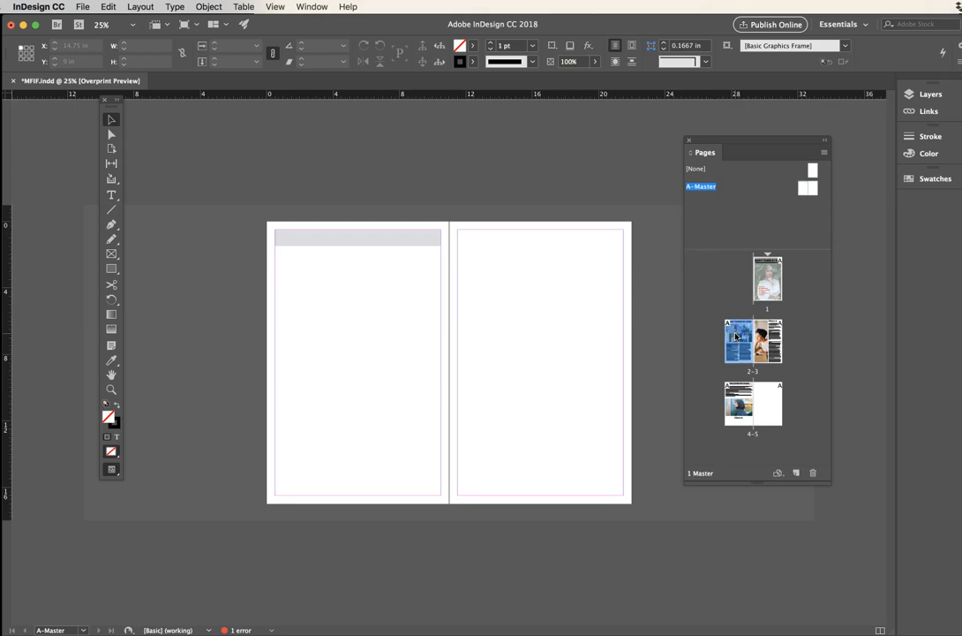
{"action": "double_click", "coordinate": [736, 336]}
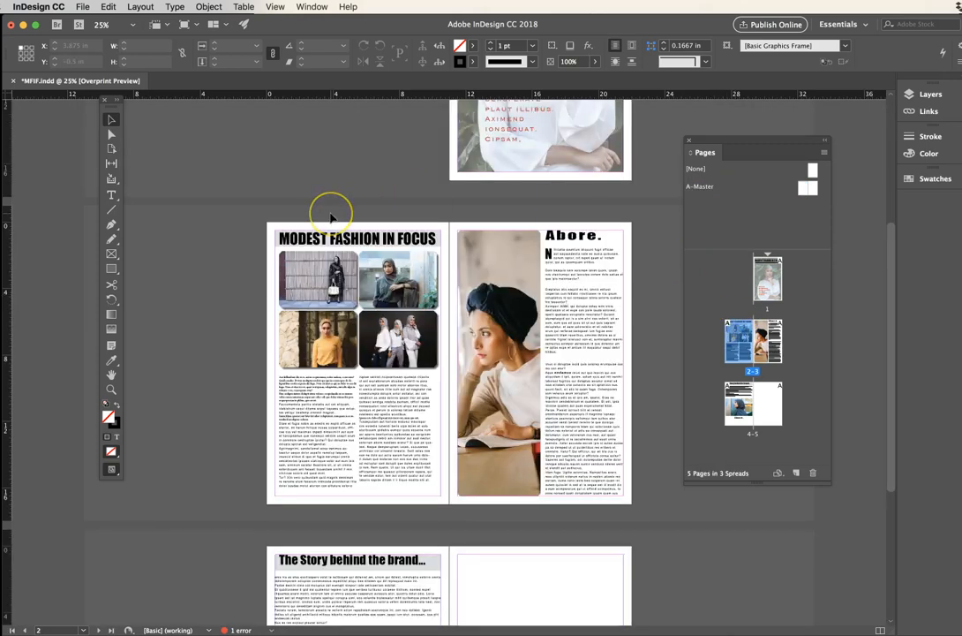
{"action": "double_click", "coordinate": [737, 421]}
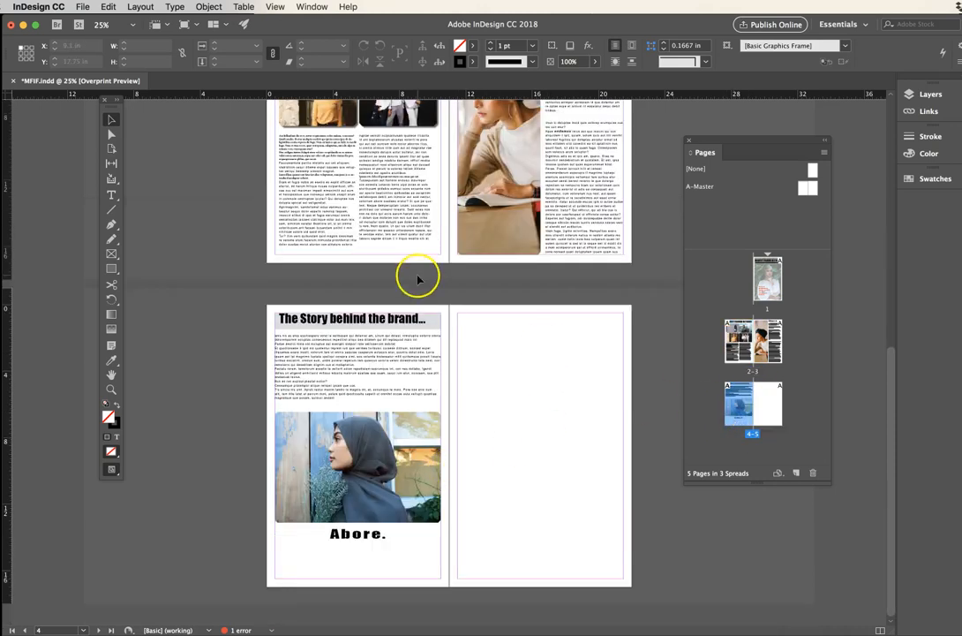
{"action": "left_click", "coordinate": [336, 318]}
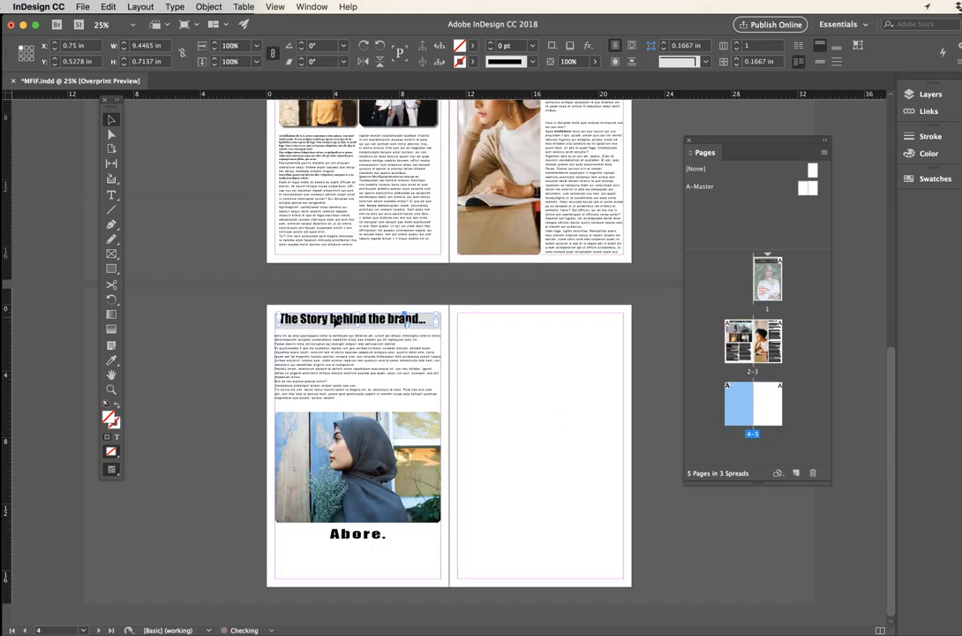
{"action": "left_click", "coordinate": [486, 273]}
{"action": "scroll", "coordinate": [371, 257], "scroll_direction": "up", "scroll_amount": 2}
{"action": "scroll", "coordinate": [446, 265], "scroll_direction": "up", "scroll_amount": 8}
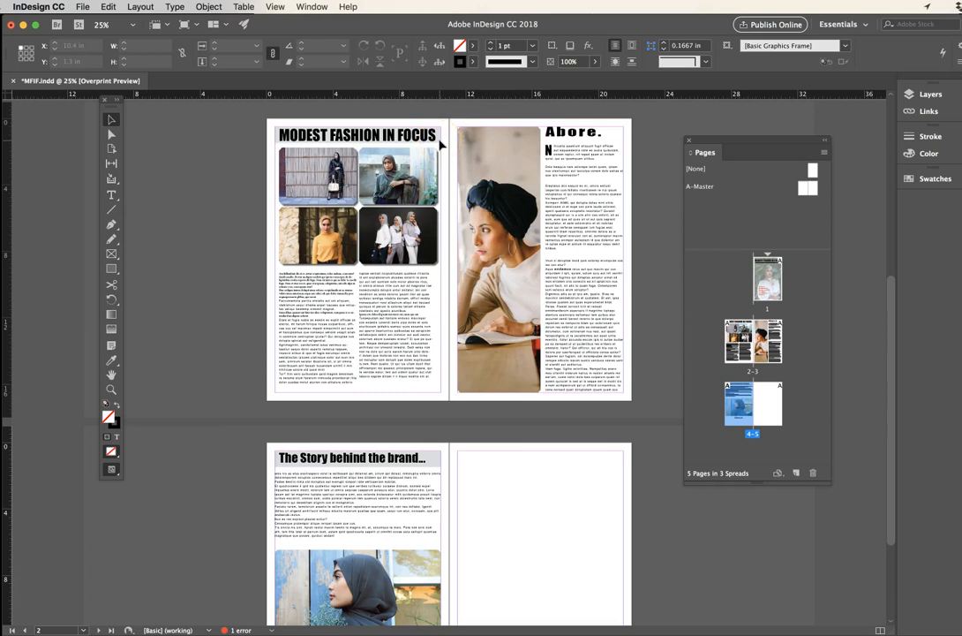
Stretch the A-Master header bar across both pages to the right page's outer margin, about 20.99 in wide.
{"action": "double_click", "coordinate": [806, 190]}
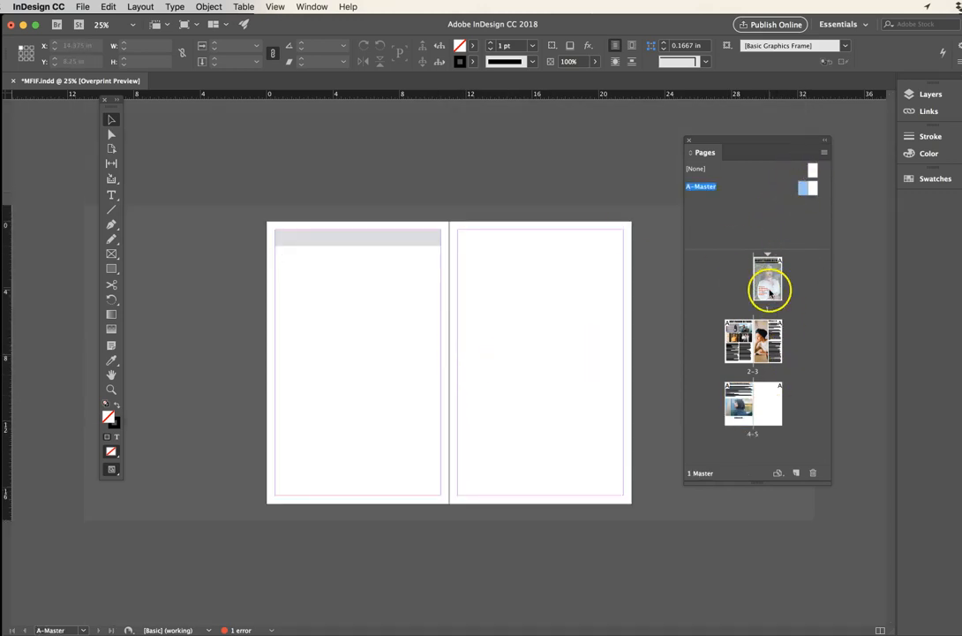
{"action": "left_click", "coordinate": [811, 188]}
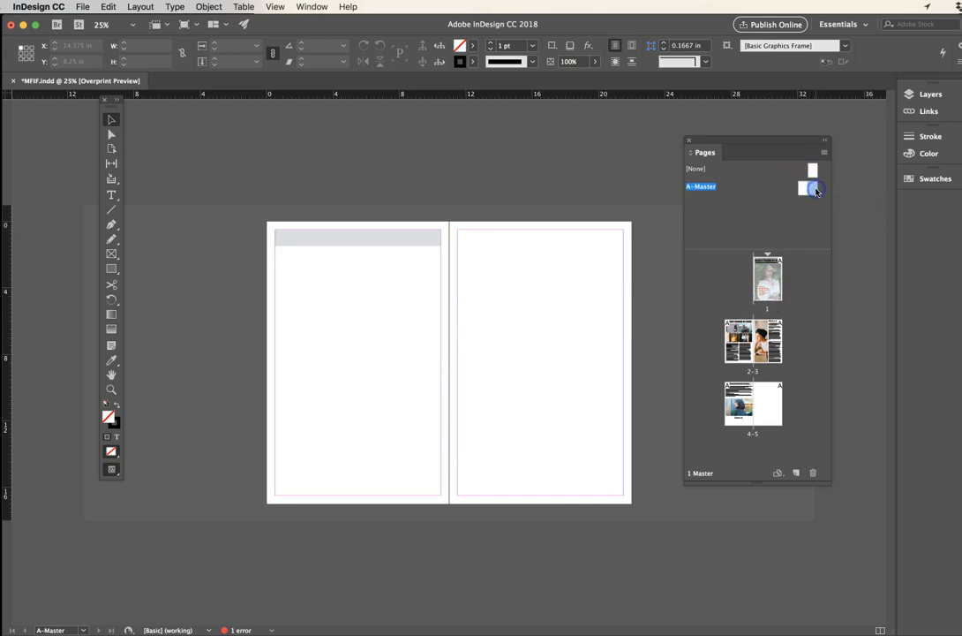
{"action": "left_click", "coordinate": [373, 244]}
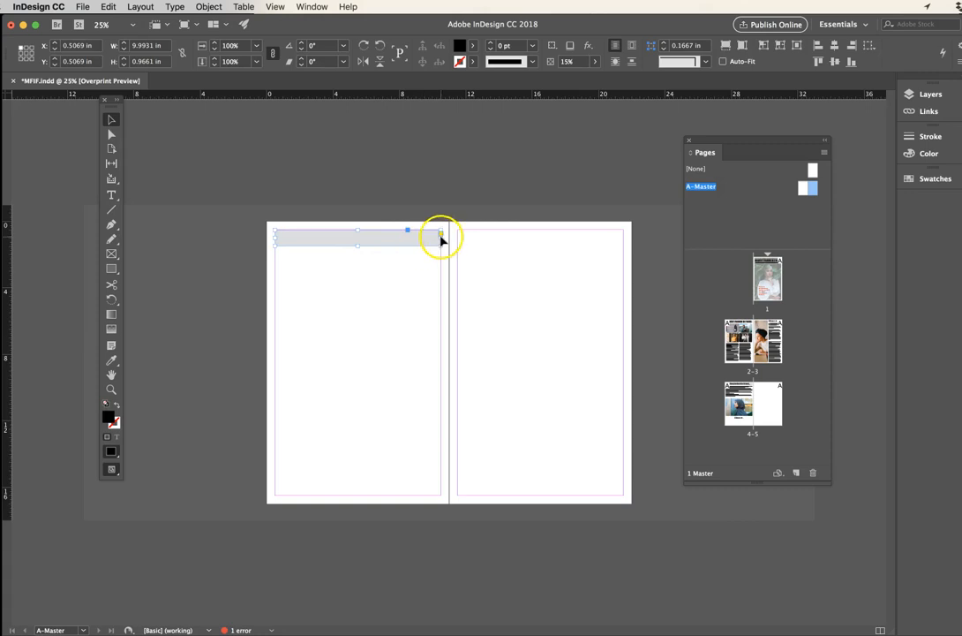
{"action": "left_click_drag", "start_coordinate": [440, 237], "coordinate": [626, 237]}
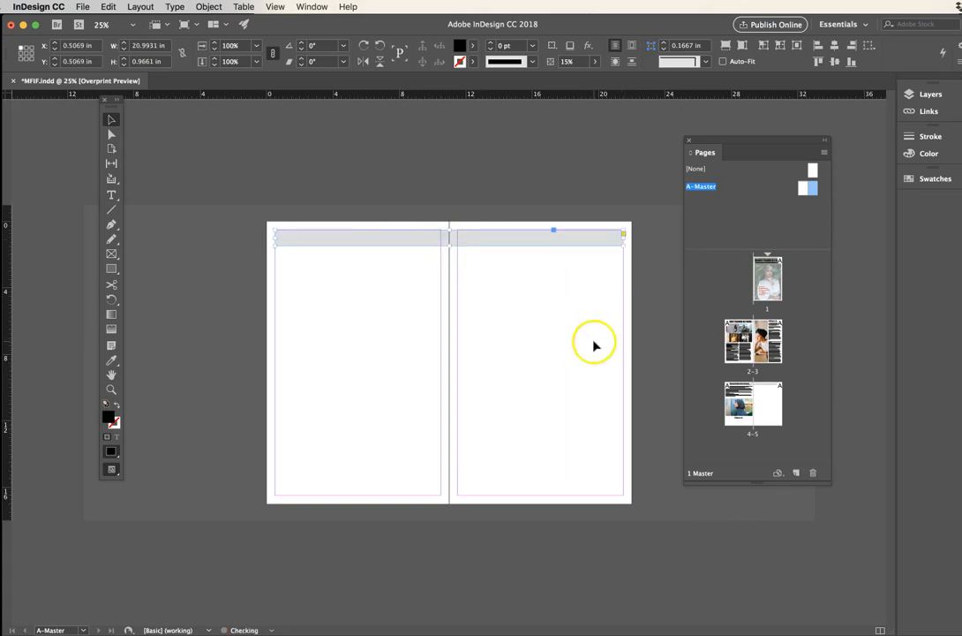
{"action": "left_click", "coordinate": [491, 316]}
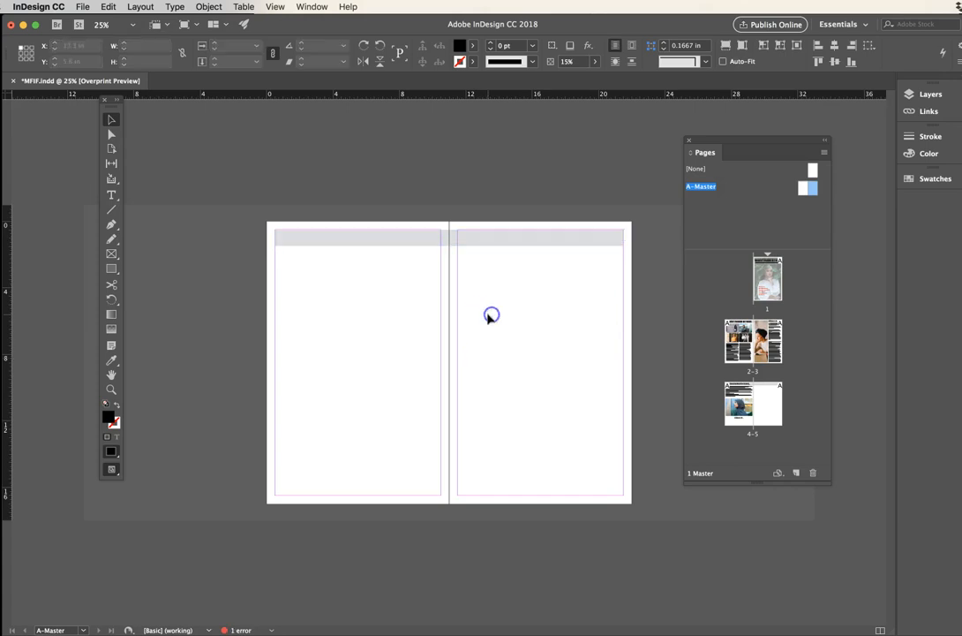
Examine how the widened master header bar appears on the cover and on spreads 2–3 and 4–5.
{"action": "left_click_drag", "start_coordinate": [801, 189], "coordinate": [768, 290]}
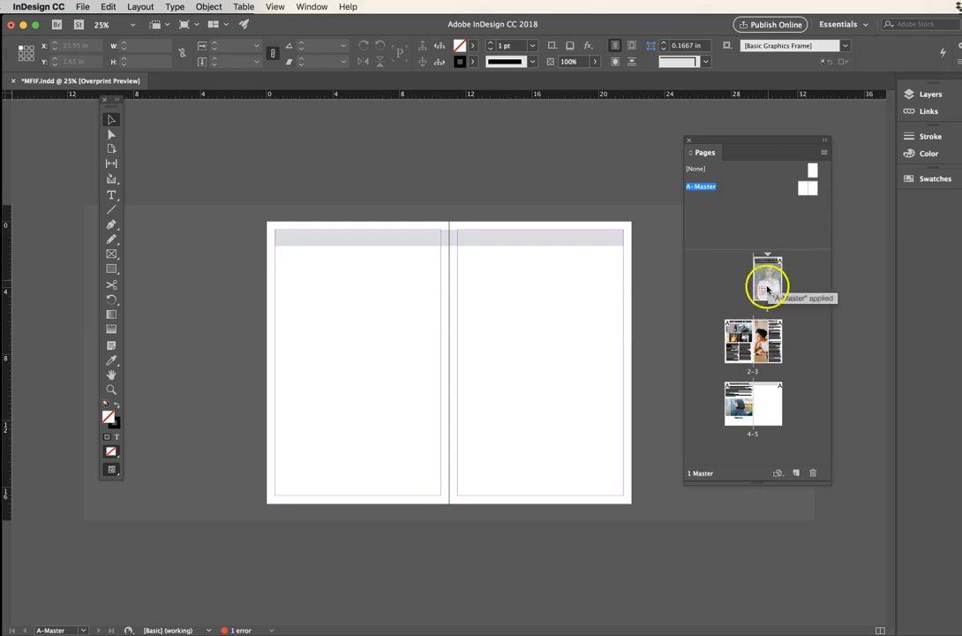
{"action": "left_click", "coordinate": [744, 338]}
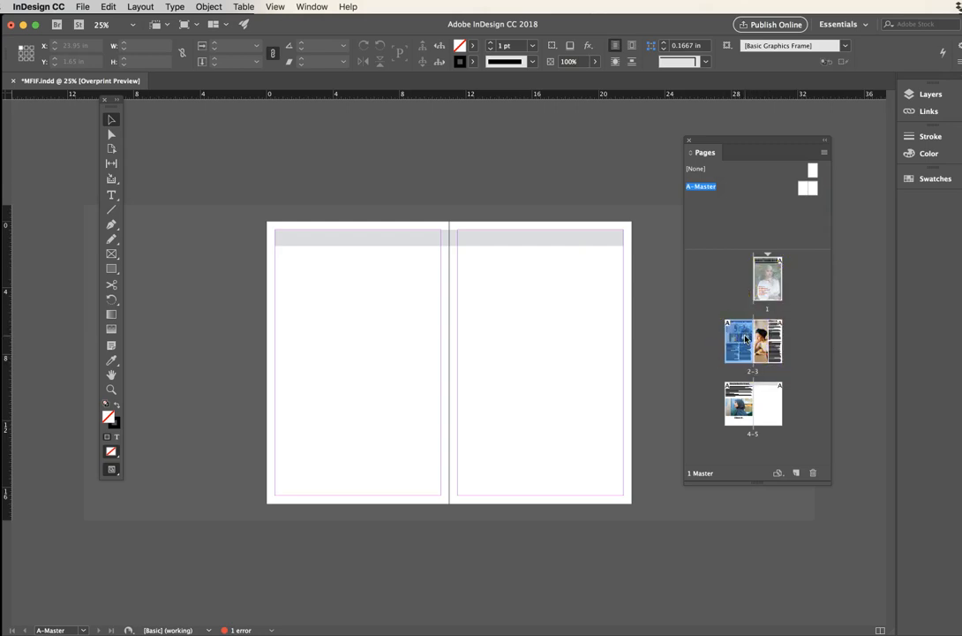
{"action": "double_click", "coordinate": [746, 338]}
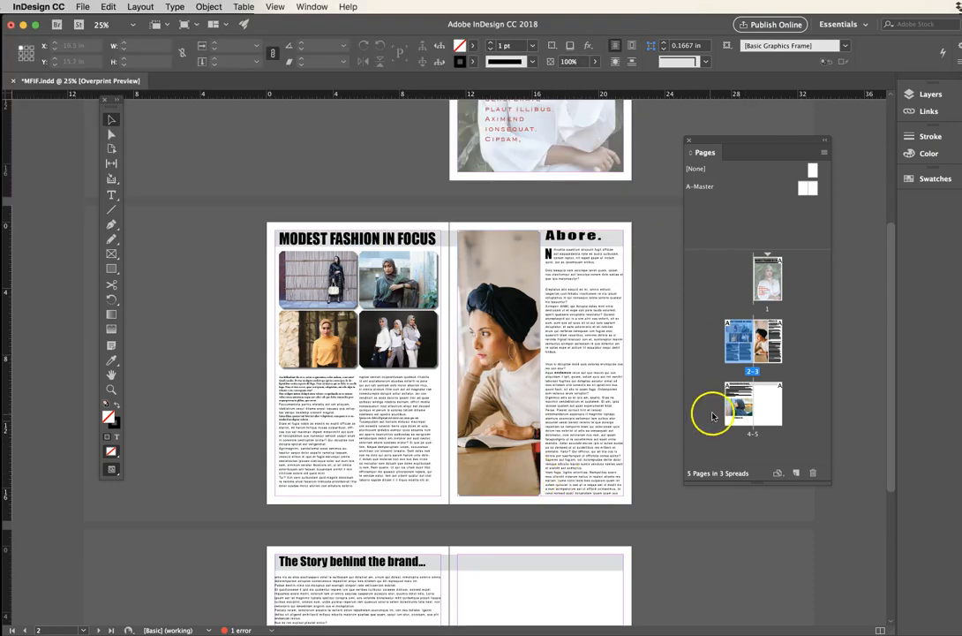
{"action": "left_click", "coordinate": [487, 584]}
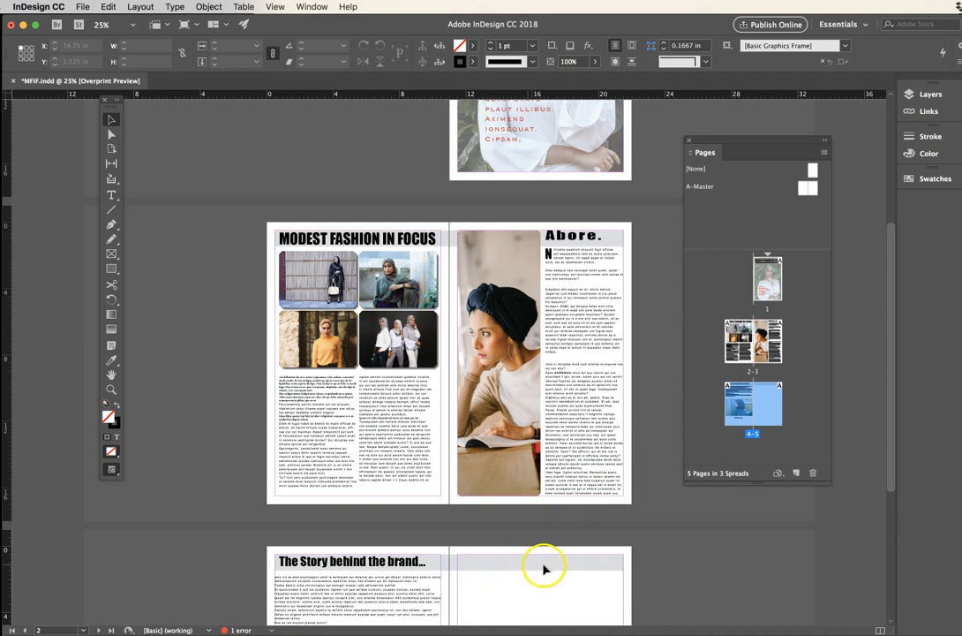
{"action": "scroll", "coordinate": [509, 465], "scroll_direction": "down", "scroll_amount": 1}
{"action": "scroll", "coordinate": [509, 465], "scroll_direction": "down", "scroll_amount": 5}
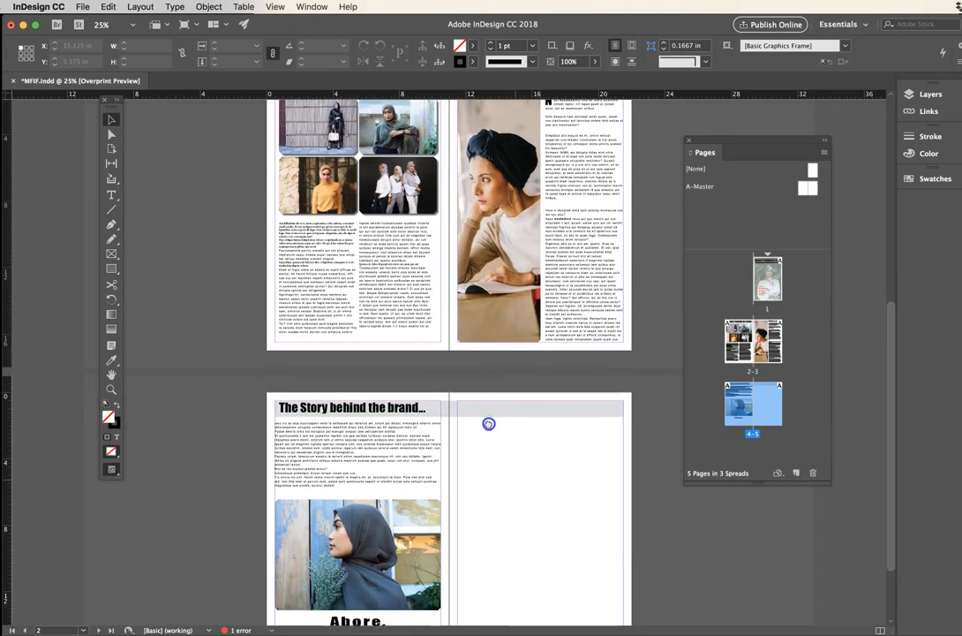
{"action": "left_click_drag", "start_coordinate": [472, 339], "coordinate": [474, 517]}
{"action": "left_click_drag", "start_coordinate": [490, 294], "coordinate": [500, 542]}
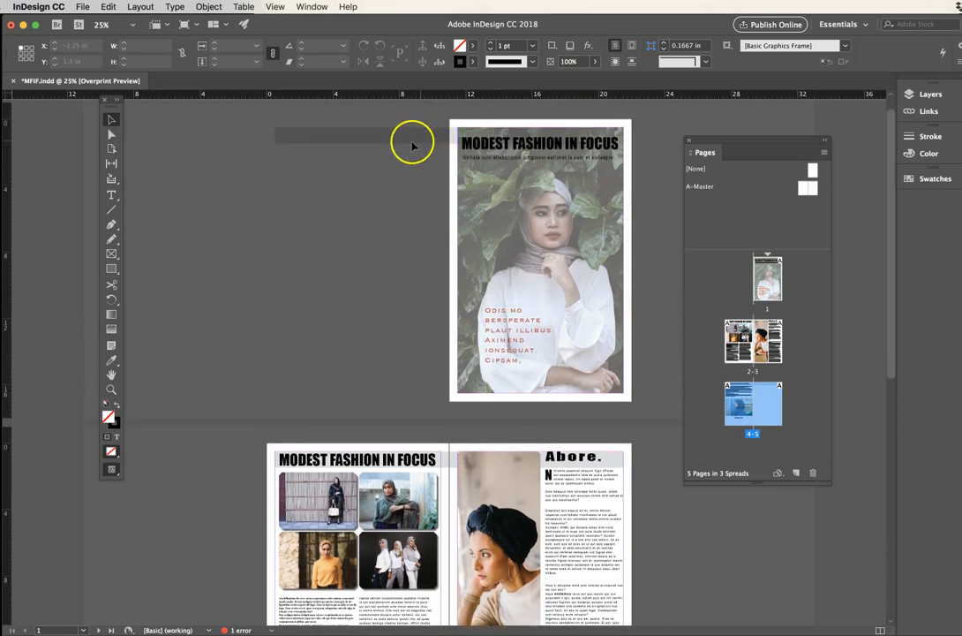
Override the master header bar on cover page 1 and delete it from that page.
{"action": "left_click", "coordinate": [394, 138]}
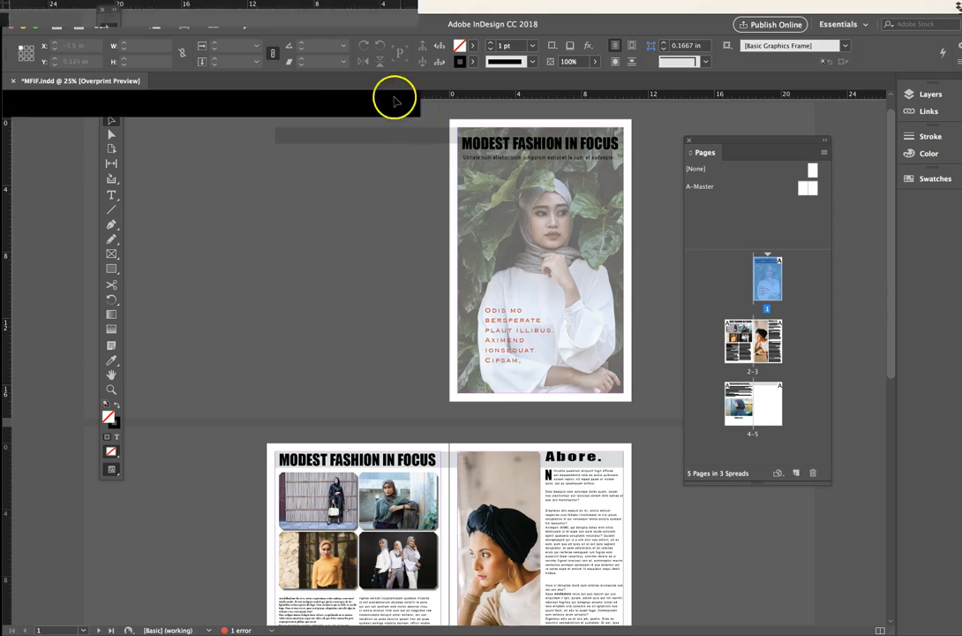
{"action": "left_click", "coordinate": [417, 174]}
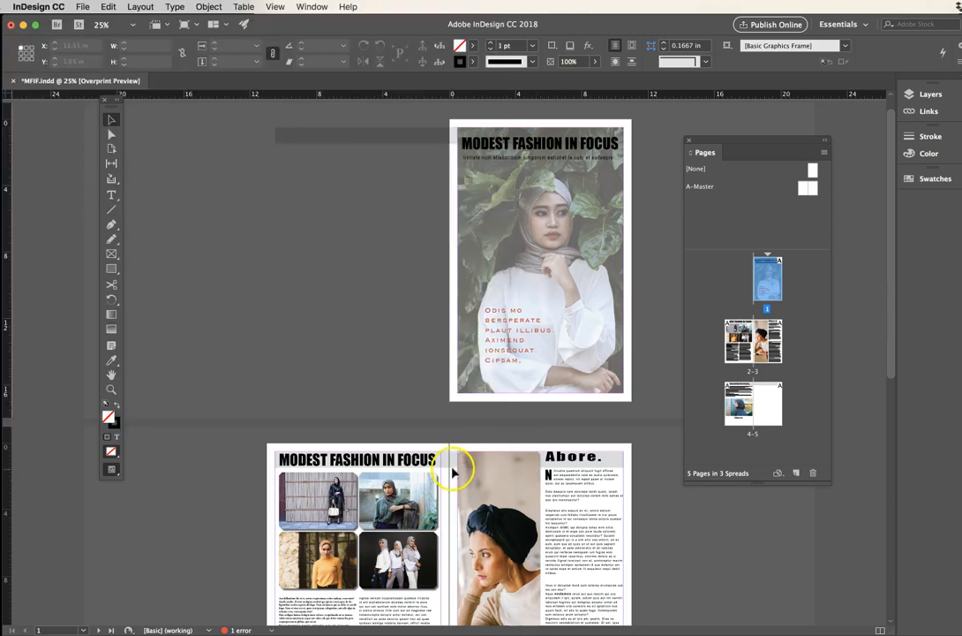
{"action": "left_click", "coordinate": [450, 459]}
{"action": "left_click_drag", "start_coordinate": [444, 442], "coordinate": [449, 499]}
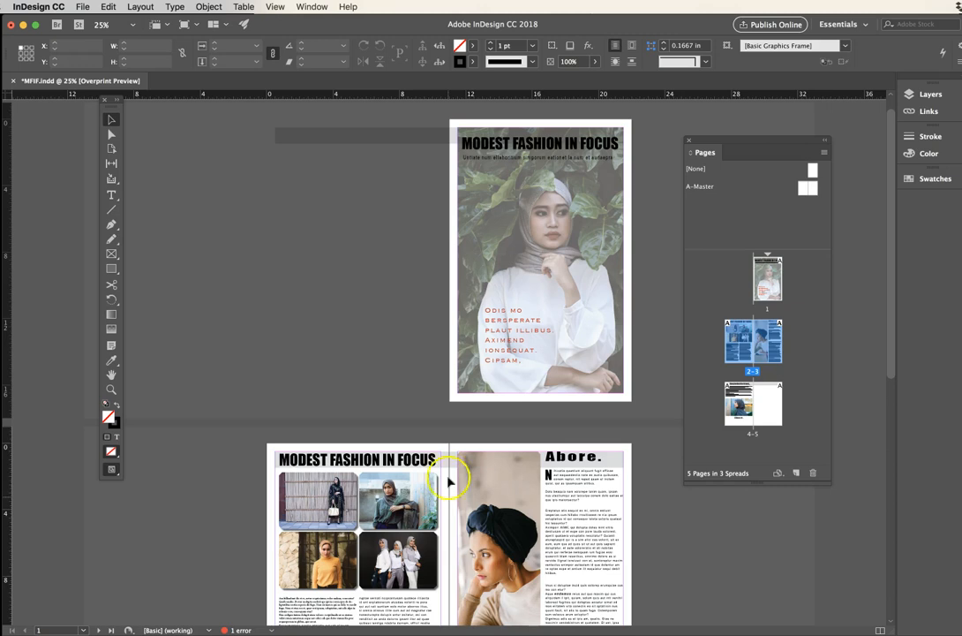
{"action": "left_click", "coordinate": [390, 136]}
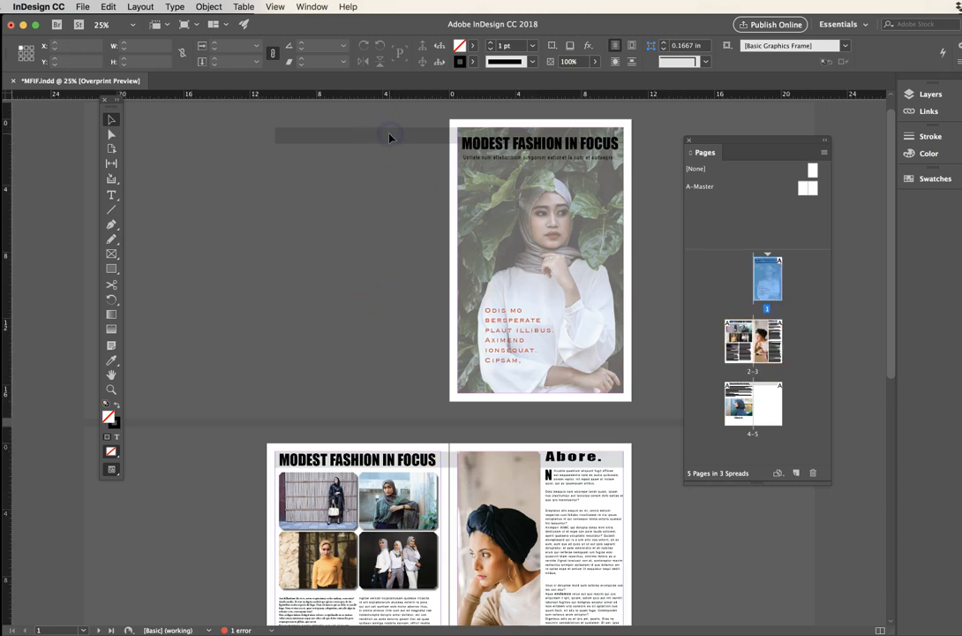
{"action": "left_click", "coordinate": [389, 137]}
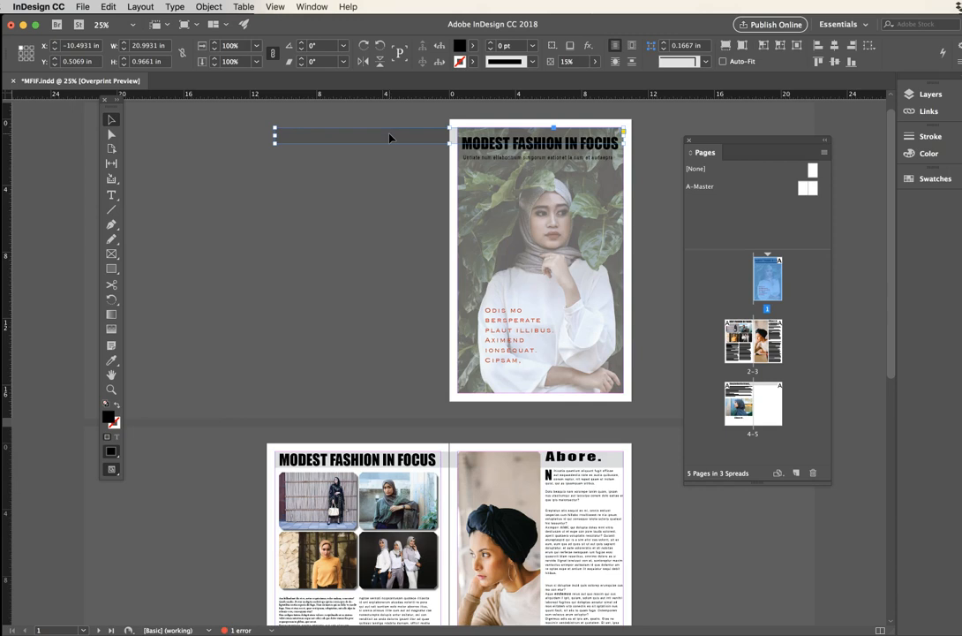
{"action": "key", "text": "Delete"}
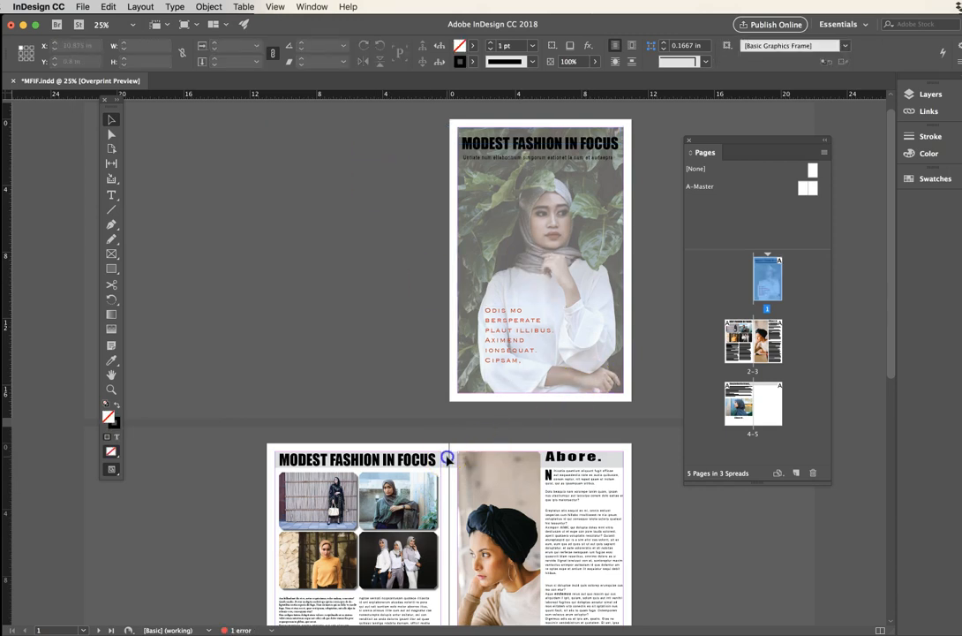
Override the header bar on spread 2–3 and shorten it to end at the spine, about 10.49 in wide.
{"action": "left_click", "coordinate": [448, 458]}
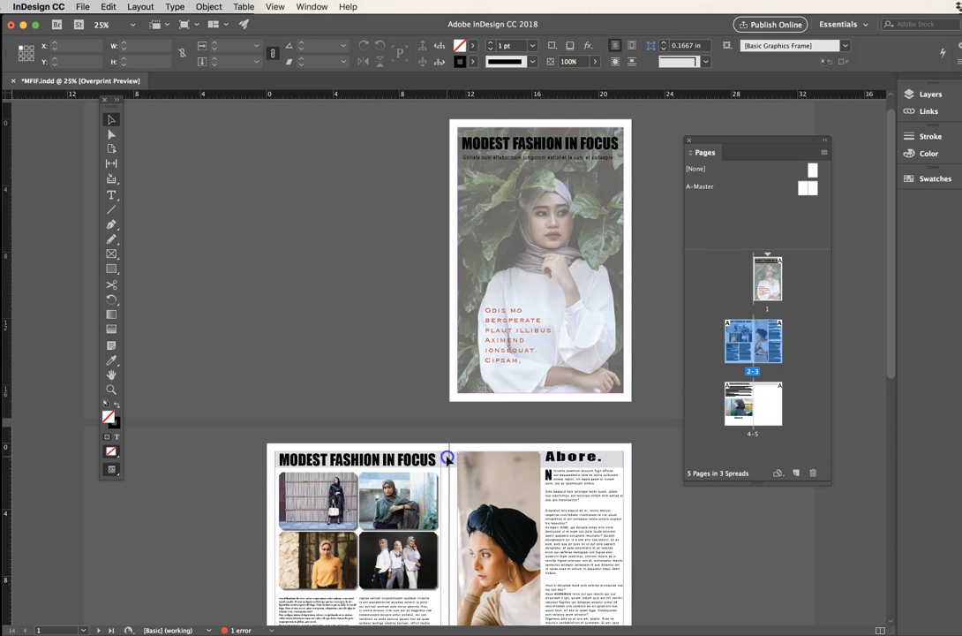
{"action": "left_click", "coordinate": [449, 456]}
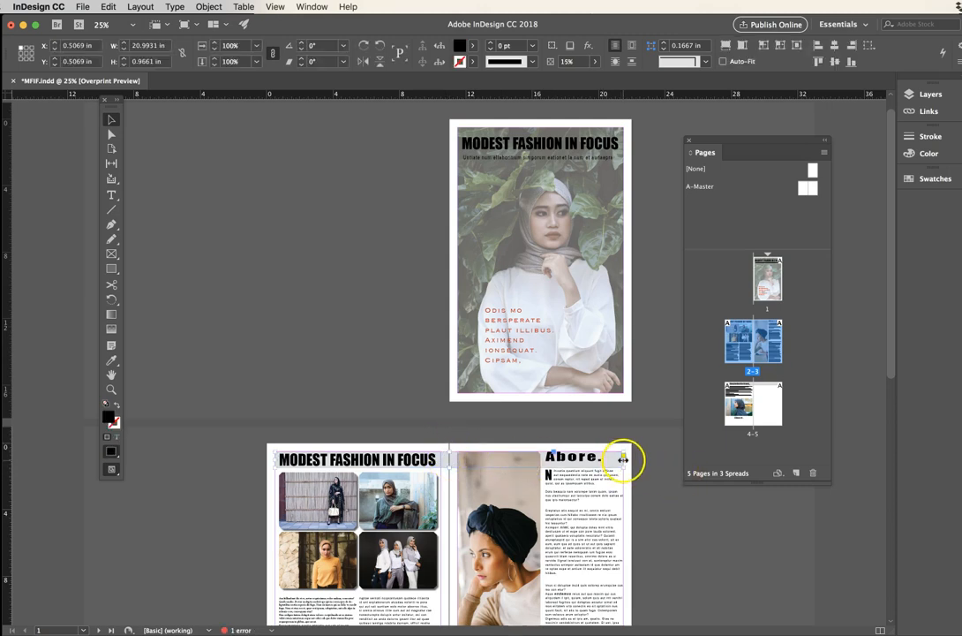
{"action": "left_click_drag", "start_coordinate": [624, 459], "coordinate": [447, 460]}
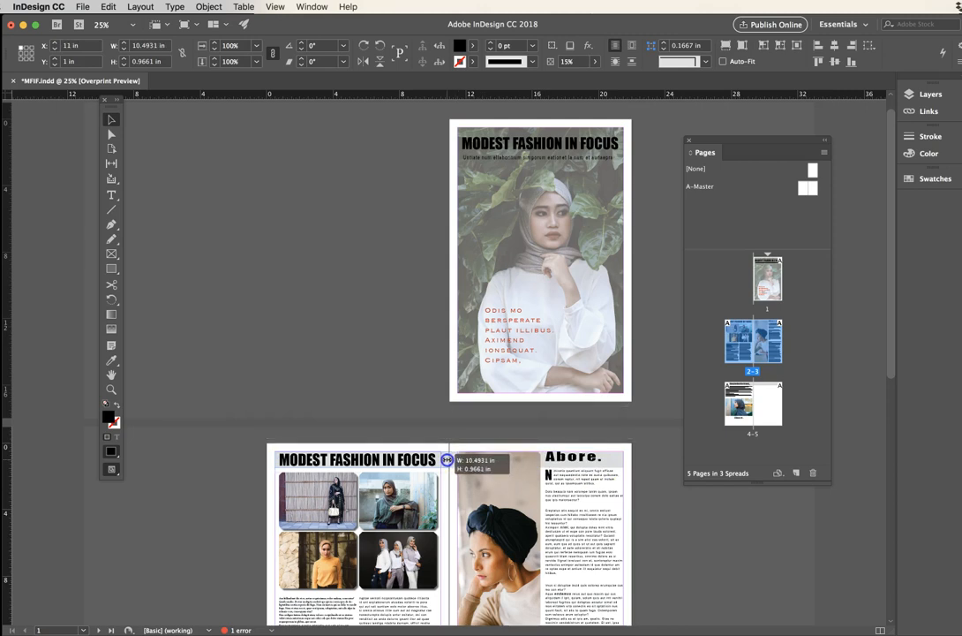
{"action": "left_click", "coordinate": [434, 396]}
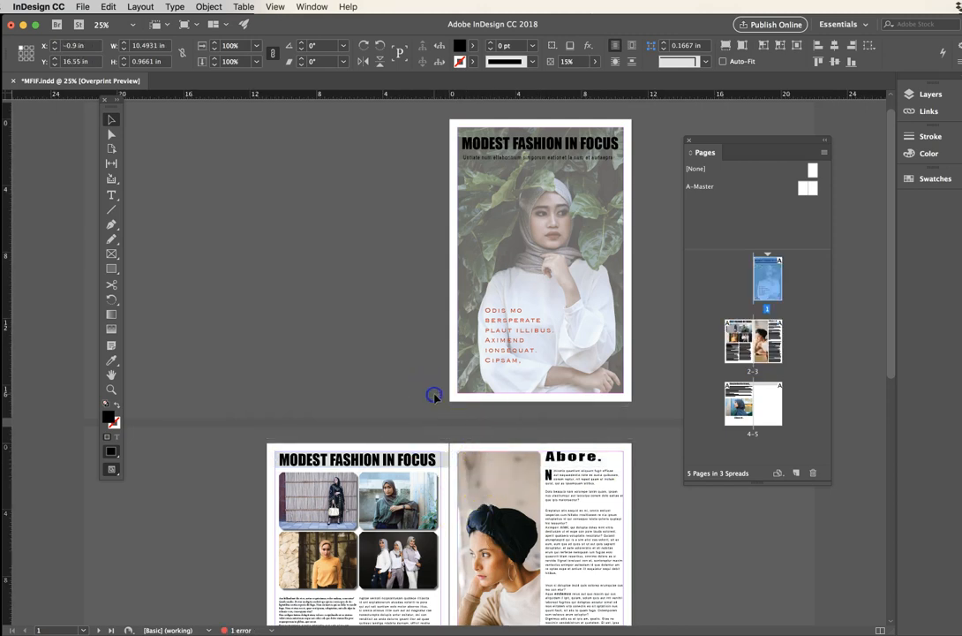
Compare the overridden header bar on spread 2–3 with the full-width master bar on spread 4–5.
{"action": "scroll", "coordinate": [515, 389], "scroll_direction": "down", "scroll_amount": 5}
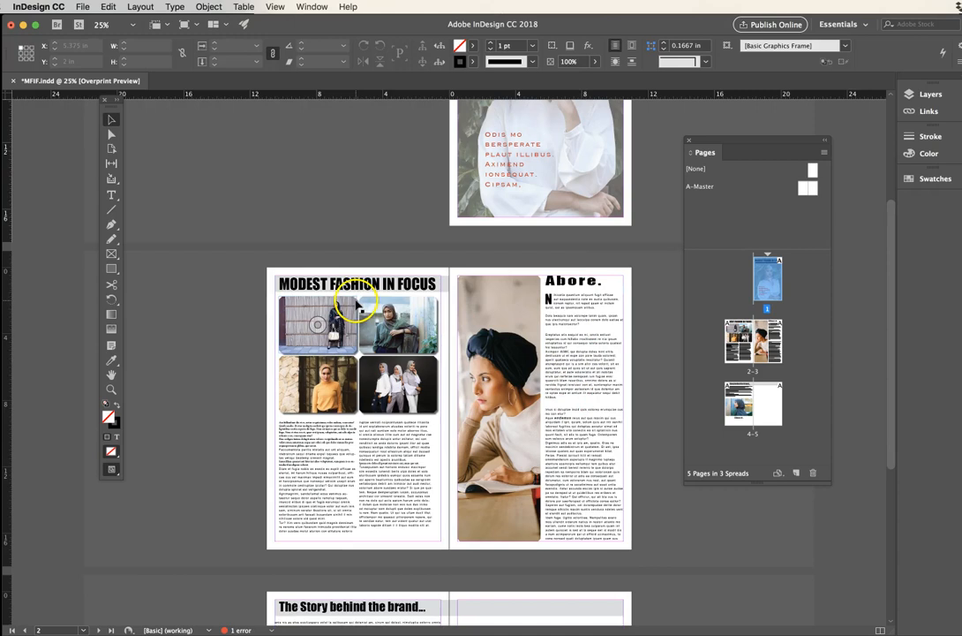
{"action": "left_click", "coordinate": [446, 286]}
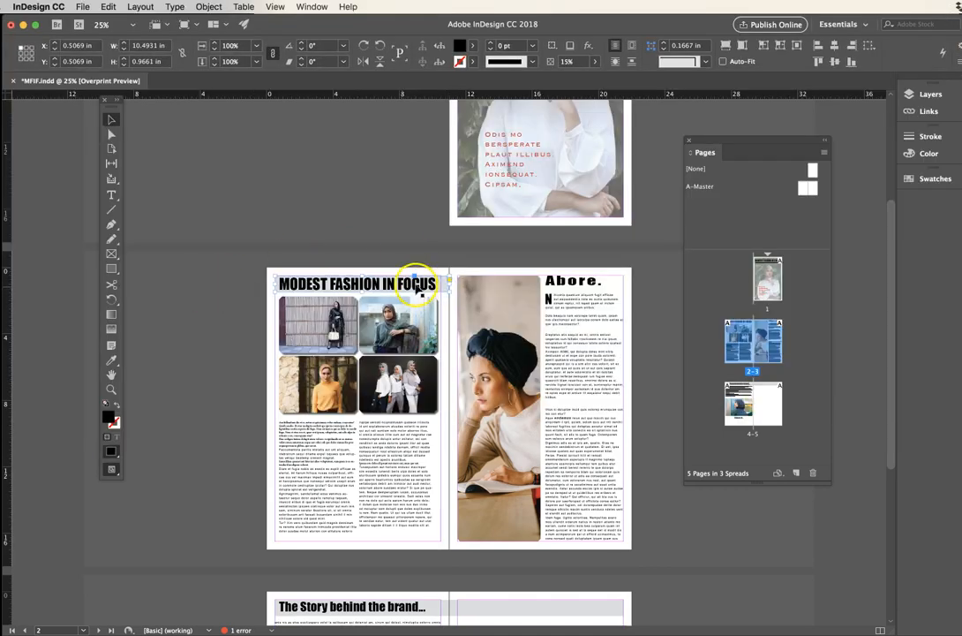
{"action": "left_click", "coordinate": [132, 488]}
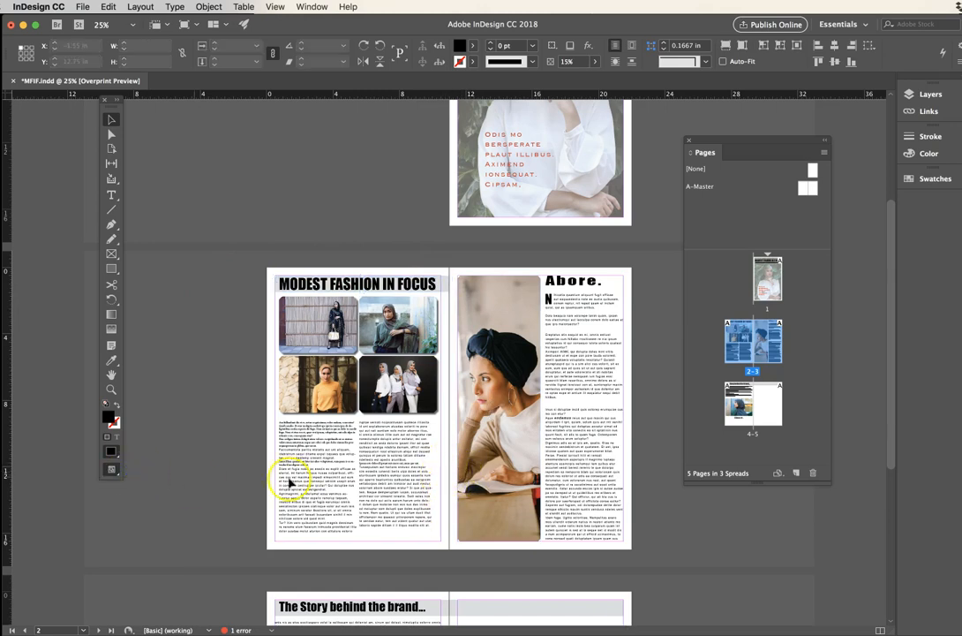
{"action": "scroll", "coordinate": [442, 346], "scroll_direction": "down", "scroll_amount": 5}
{"action": "left_click_drag", "start_coordinate": [445, 396], "coordinate": [539, 473]}
{"action": "left_click_drag", "start_coordinate": [505, 396], "coordinate": [553, 472]}
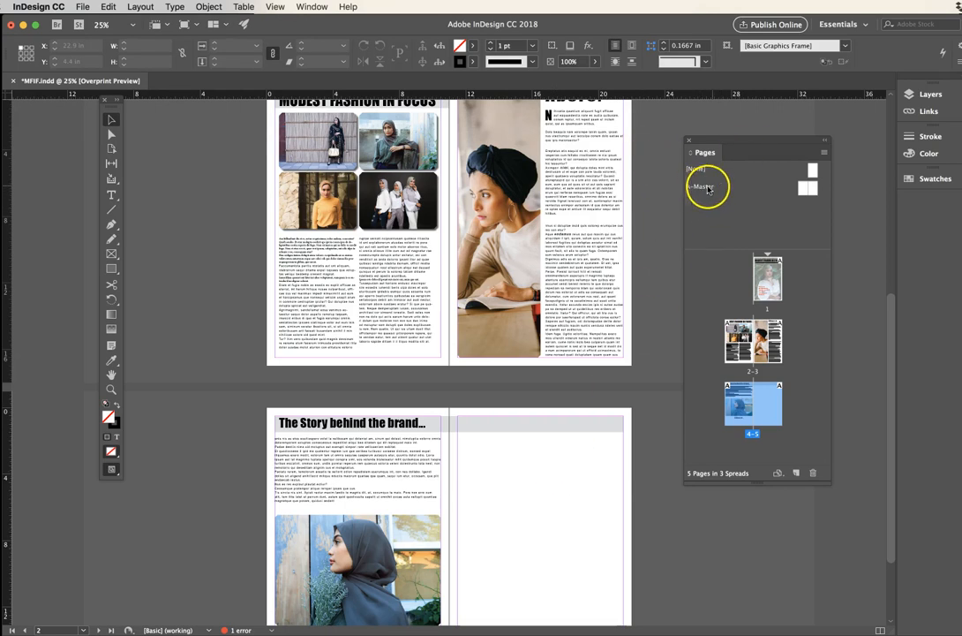
Open the A-Master spread and add a small text frame with an A in the left page's lower-right corner.
{"action": "double_click", "coordinate": [807, 187]}
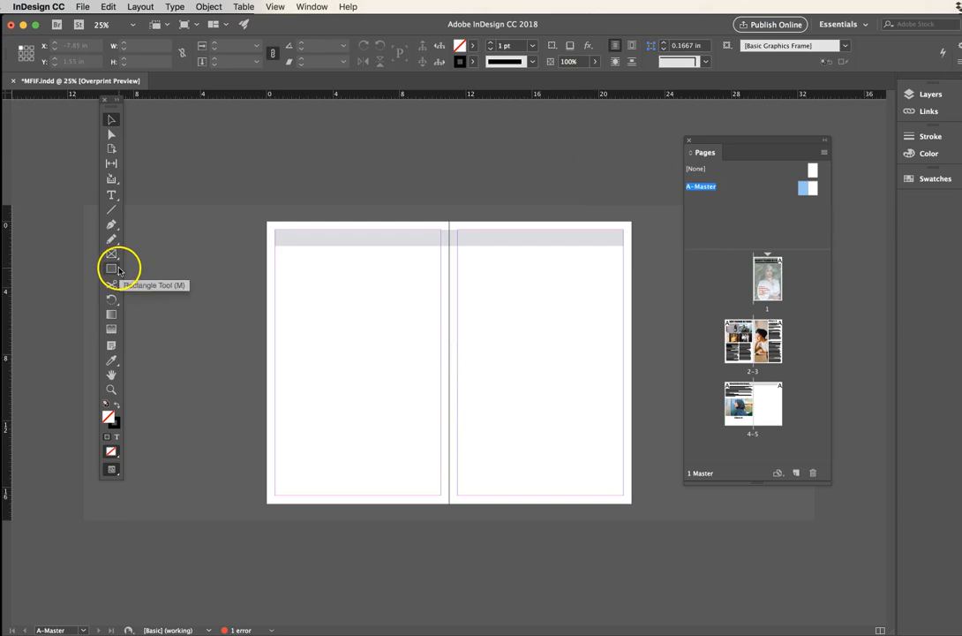
{"action": "left_click", "coordinate": [112, 195]}
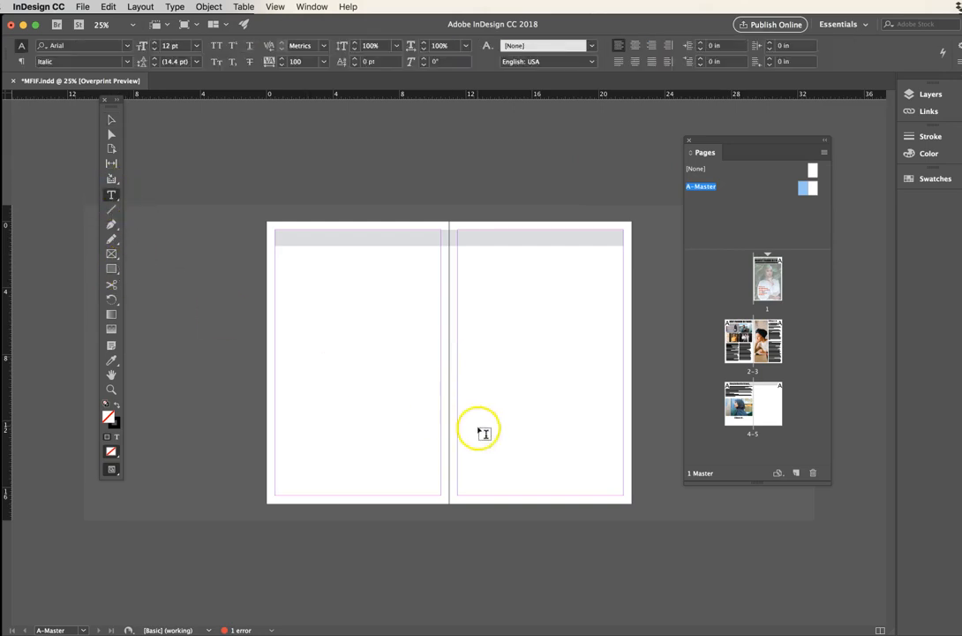
{"action": "left_click", "coordinate": [456, 494]}
{"action": "left_click", "coordinate": [447, 490]}
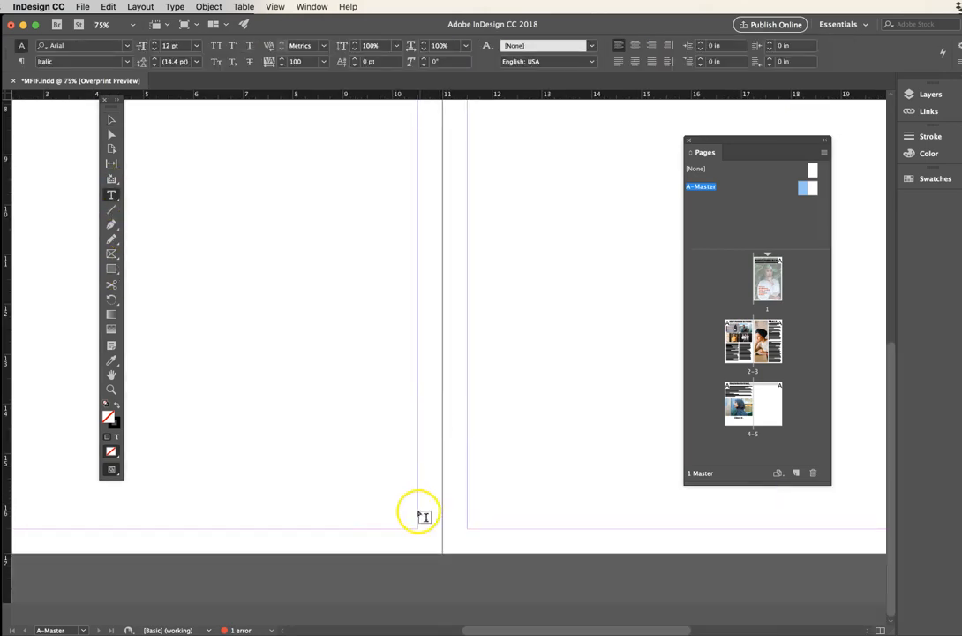
{"action": "left_click_drag", "start_coordinate": [391, 500], "coordinate": [417, 531]}
{"action": "left_click", "coordinate": [392, 505]}
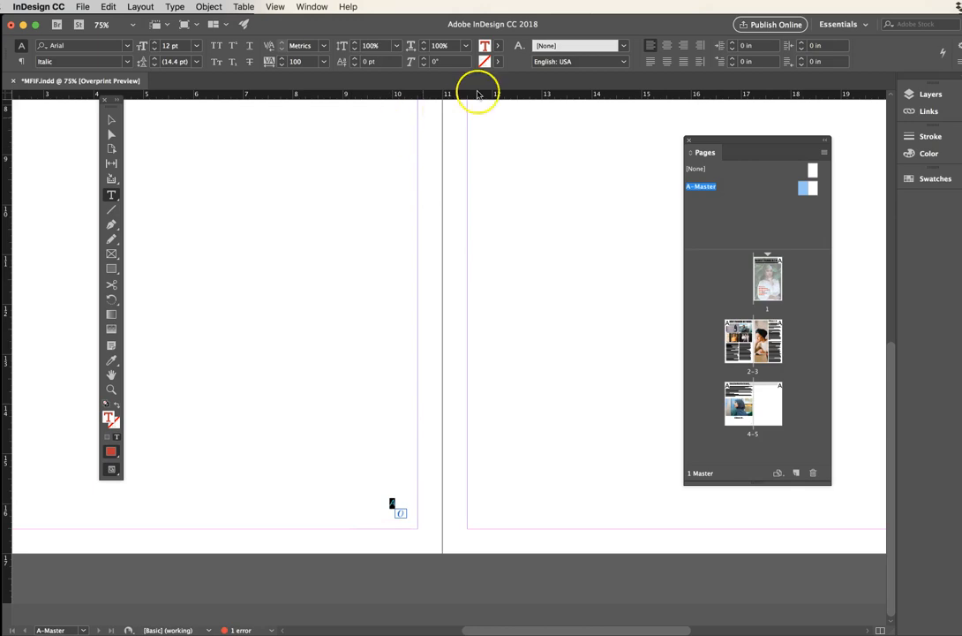
Format the A in the master's corner frame with black fill and a 24 pt font size.
{"action": "left_click", "coordinate": [498, 45]}
{"action": "left_click", "coordinate": [391, 124]}
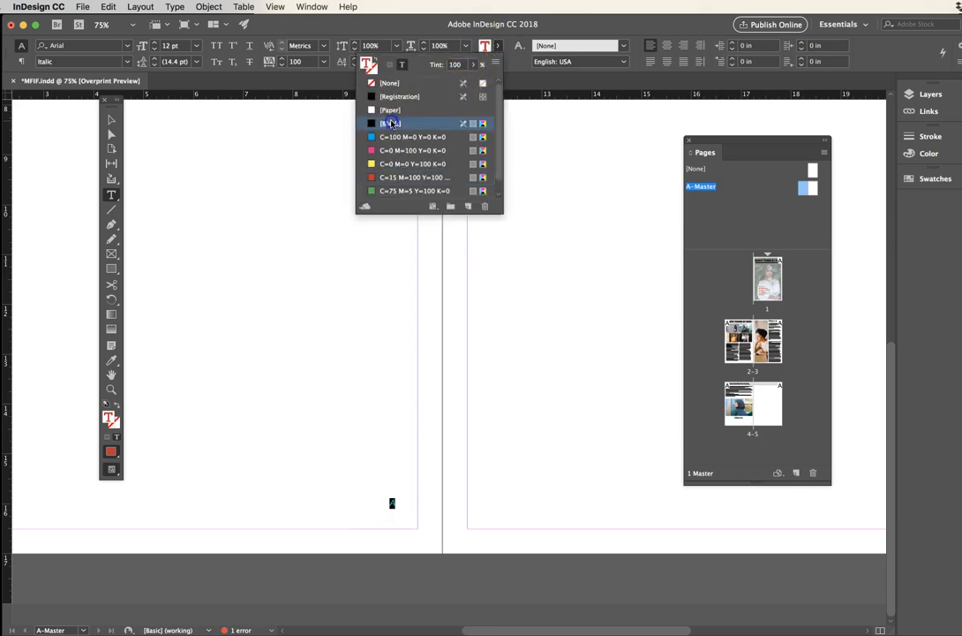
{"action": "left_click", "coordinate": [128, 61]}
{"action": "left_click", "coordinate": [129, 61]}
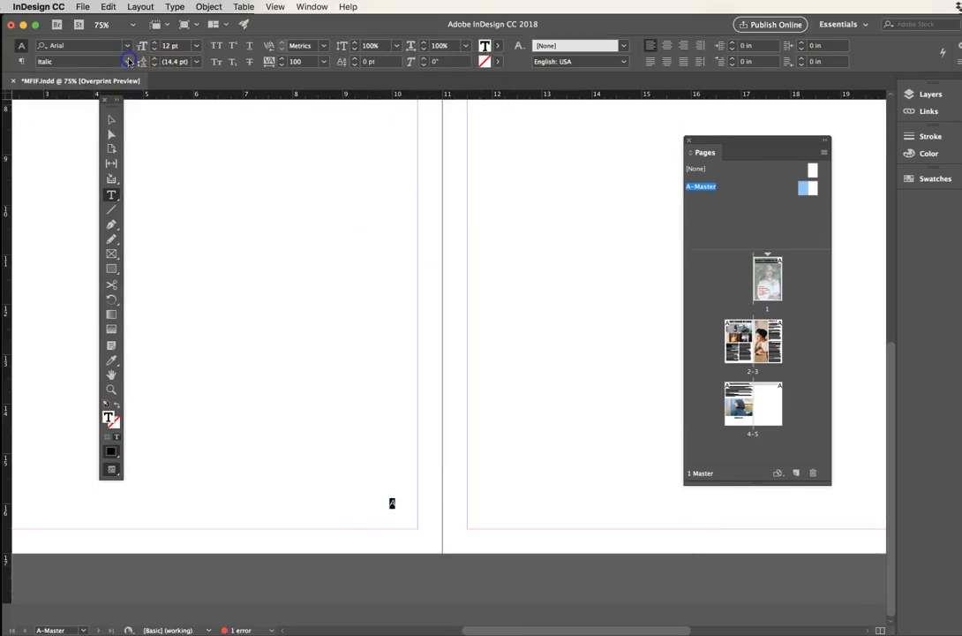
{"action": "left_click", "coordinate": [196, 45]}
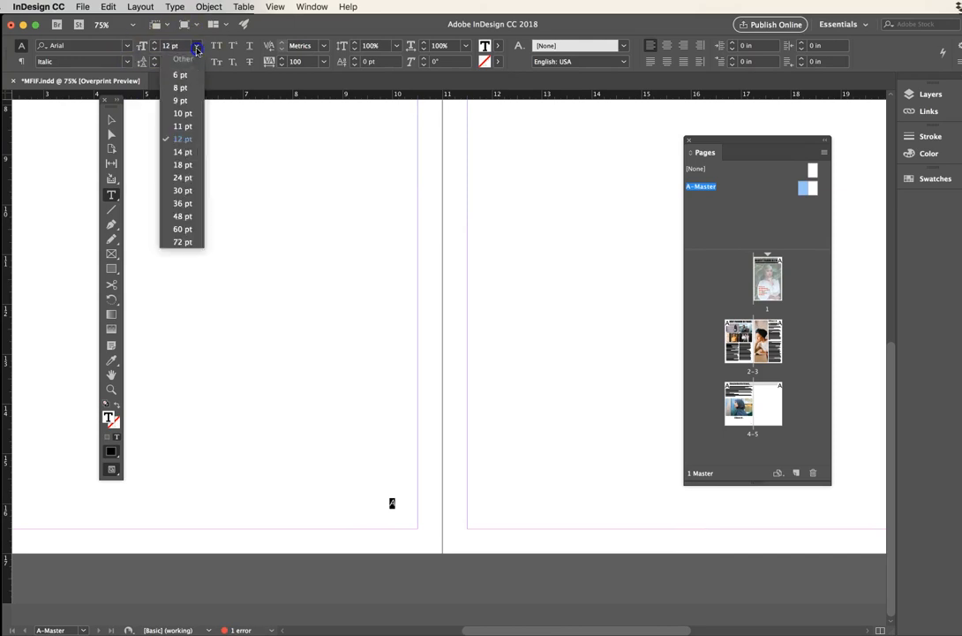
{"action": "left_click", "coordinate": [188, 170]}
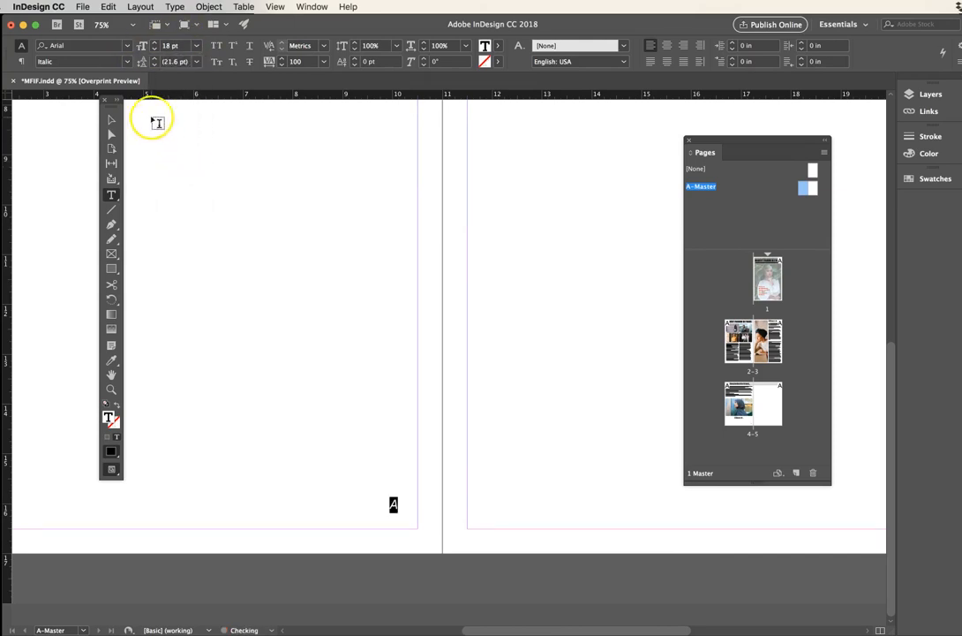
{"action": "left_click", "coordinate": [195, 45]}
{"action": "left_click", "coordinate": [184, 177]}
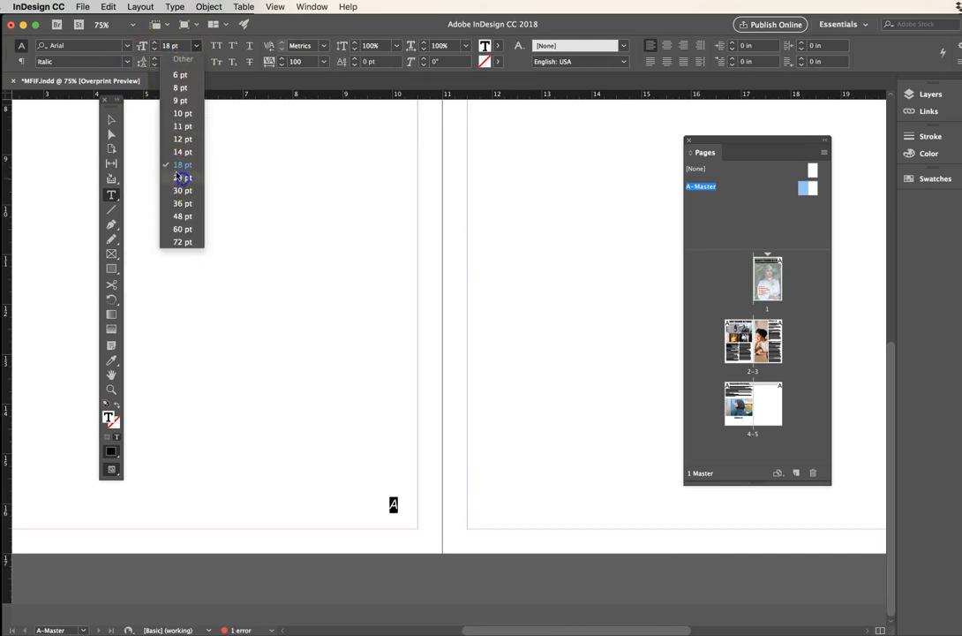
Center the A within its small text frame on the left master page.
{"action": "left_click", "coordinate": [111, 118]}
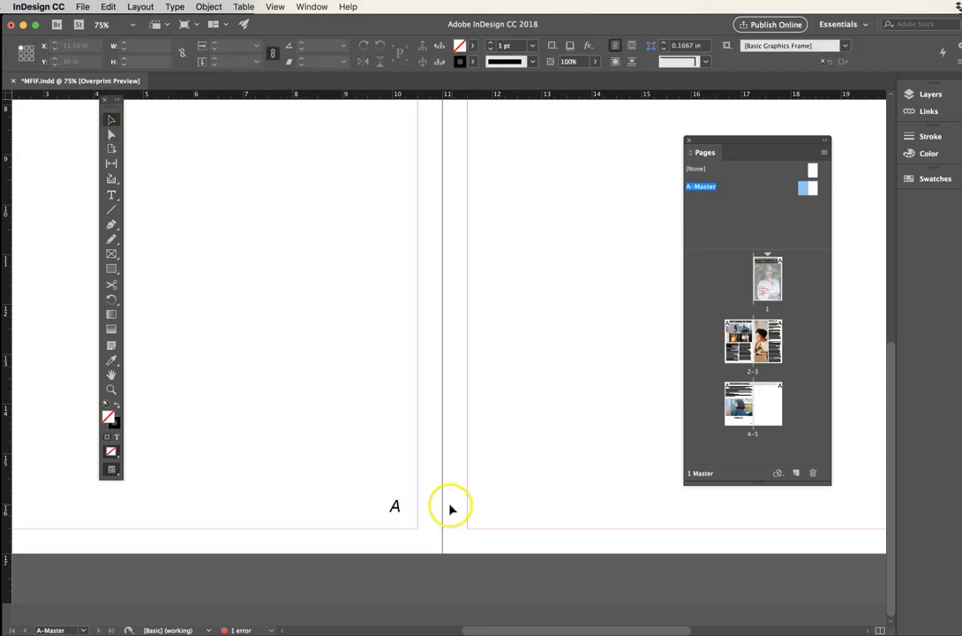
{"action": "double_click", "coordinate": [393, 509]}
{"action": "left_click_drag", "start_coordinate": [399, 507], "coordinate": [373, 506]}
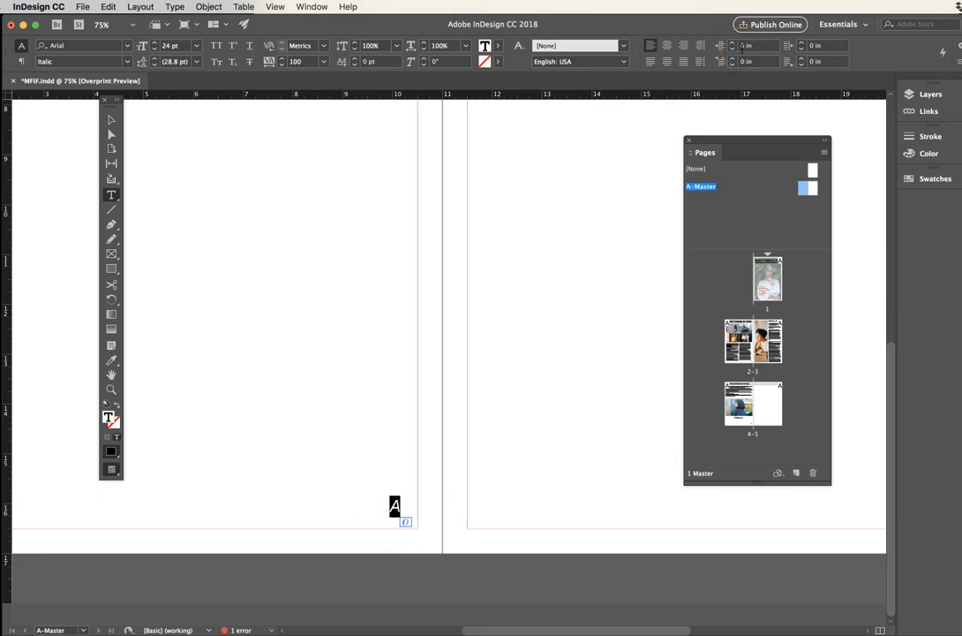
{"action": "left_click", "coordinate": [682, 45]}
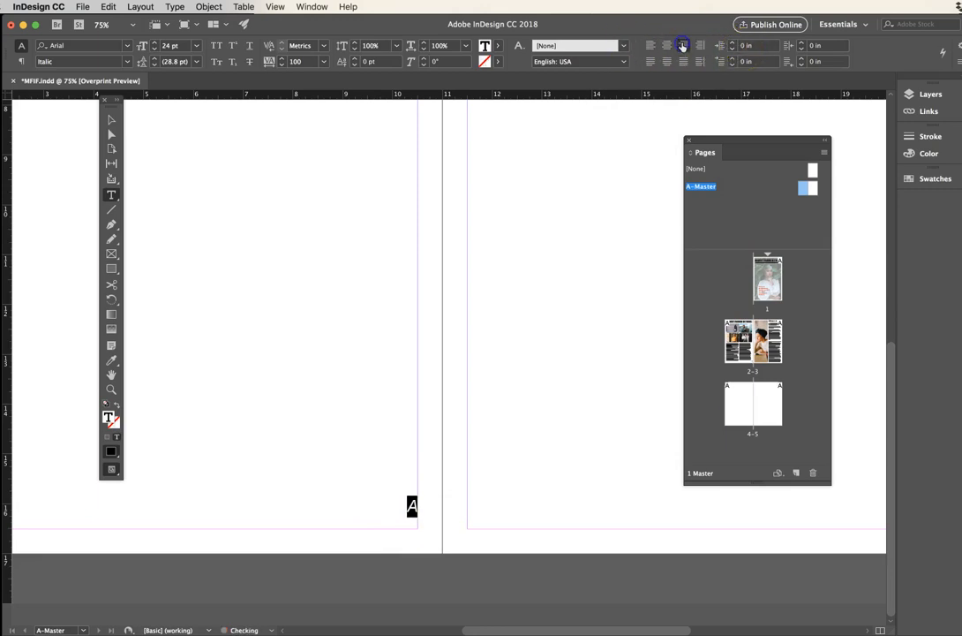
{"action": "left_click", "coordinate": [668, 45]}
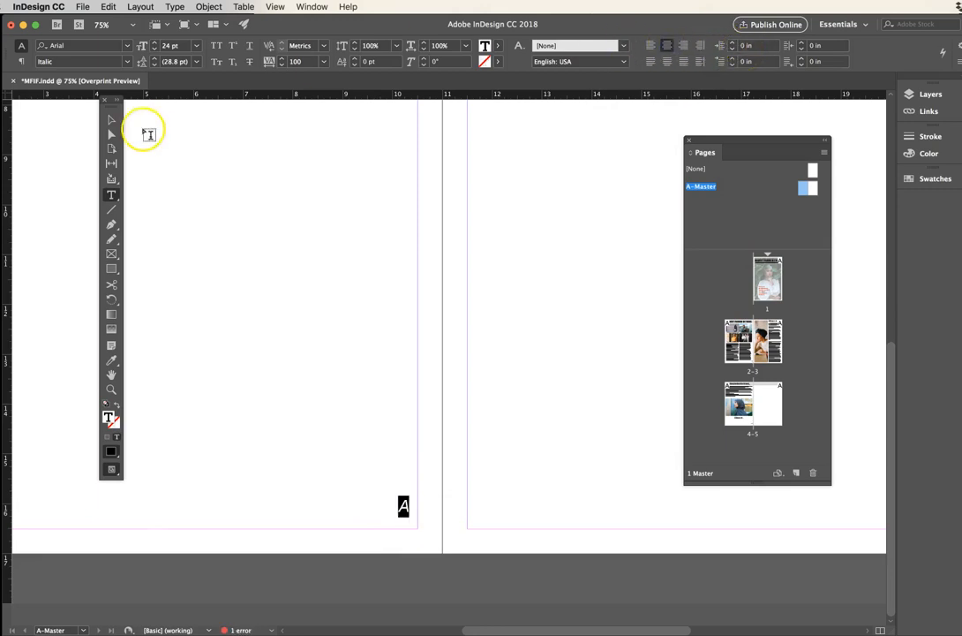
Move the small A text frame down to sit closer to the left master page's bottom margin.
{"action": "left_click", "coordinate": [107, 117]}
{"action": "left_click", "coordinate": [388, 455]}
{"action": "left_click_drag", "start_coordinate": [401, 509], "coordinate": [403, 522]}
{"action": "left_click", "coordinate": [453, 460]}
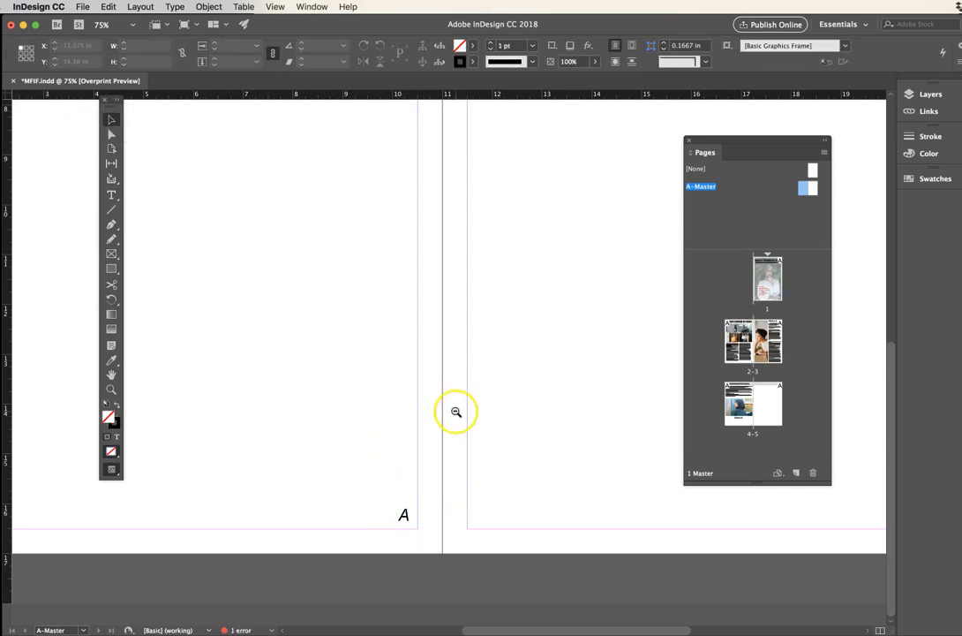
Duplicate the A text frame into the lower-right corner of the right master page.
{"action": "left_click", "coordinate": [456, 411], "text": "alt+super"}
{"action": "left_click", "coordinate": [453, 412], "text": "alt+super"}
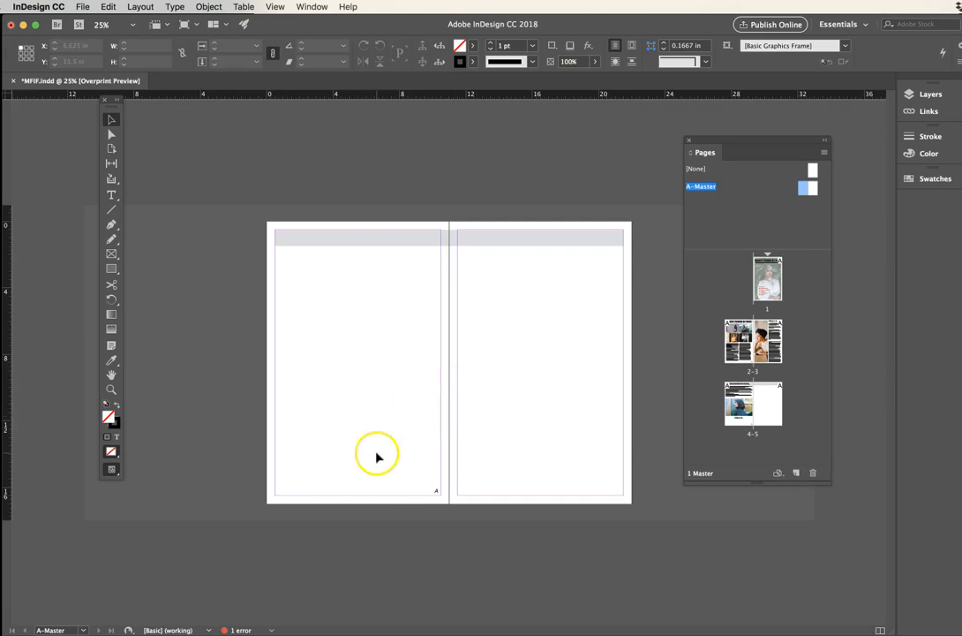
{"action": "left_click", "coordinate": [435, 492]}
{"action": "left_click_drag", "start_coordinate": [432, 492], "coordinate": [618, 494]}
{"action": "left_click", "coordinate": [561, 458]}
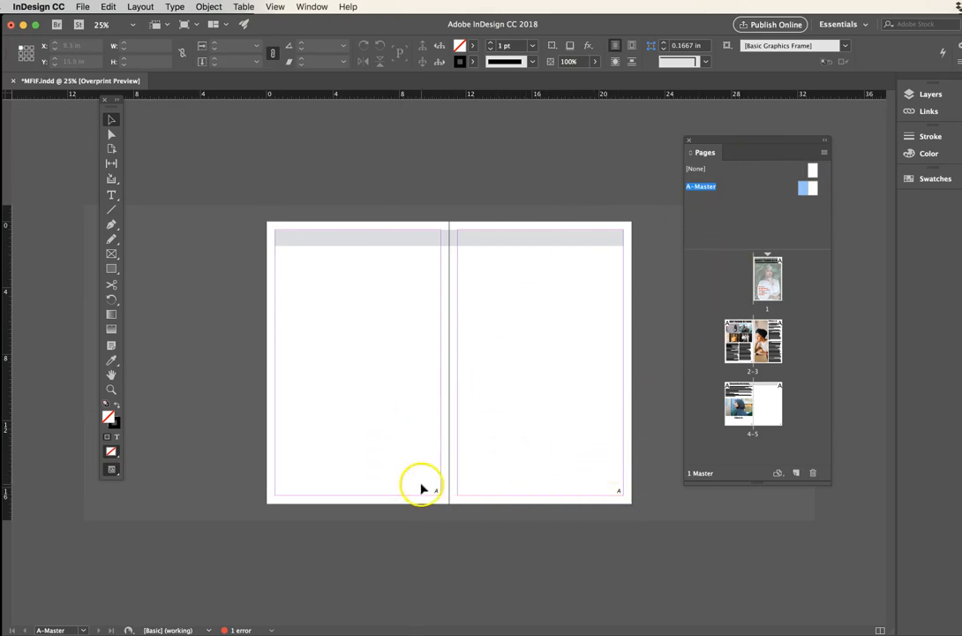
{"action": "left_click", "coordinate": [560, 409]}
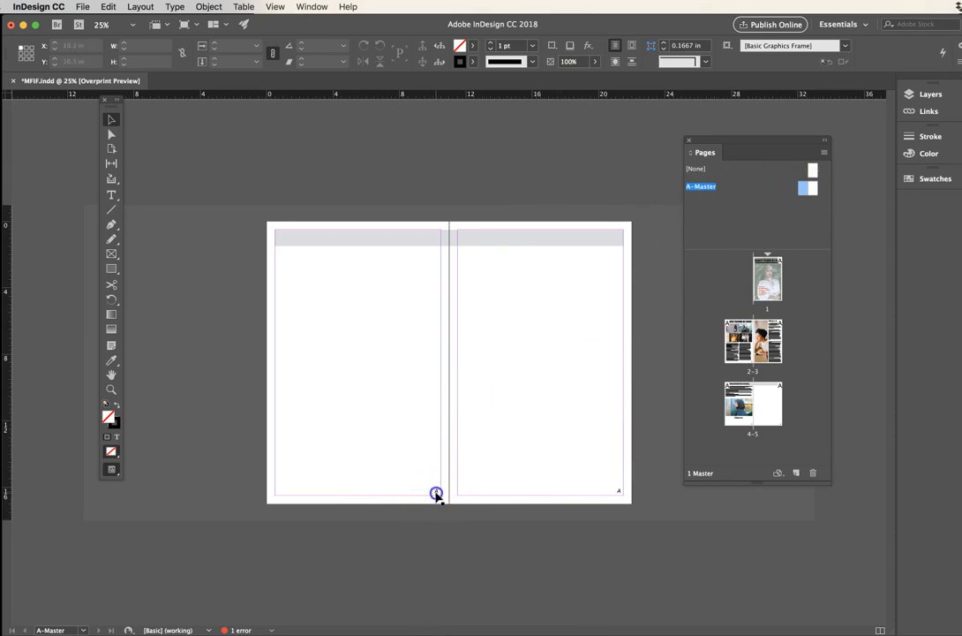
Replace the A in the left master page's corner frame with the Current Page Number marker.
{"action": "double_click", "coordinate": [437, 493]}
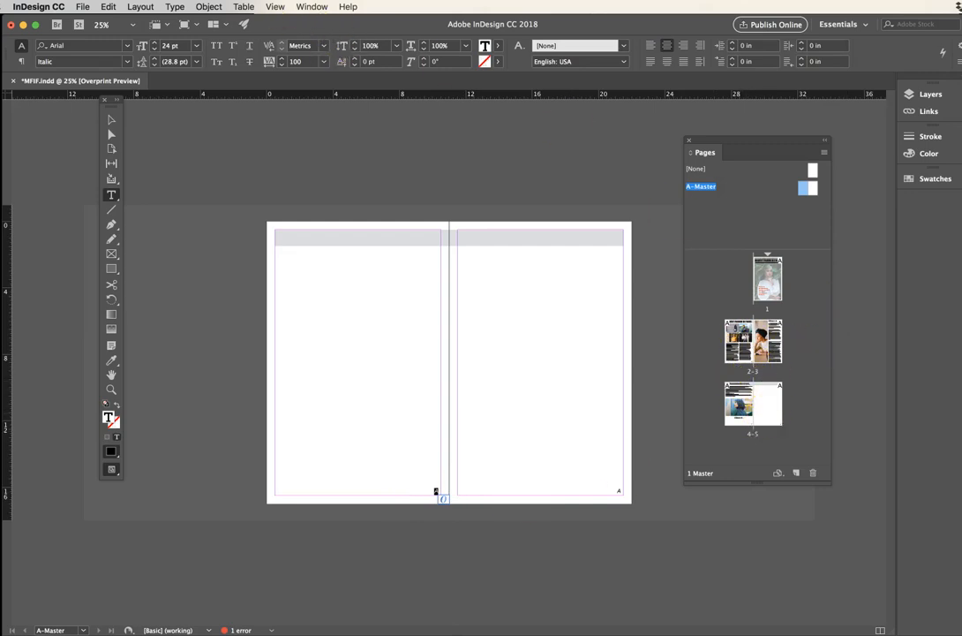
{"action": "left_click", "coordinate": [174, 7]}
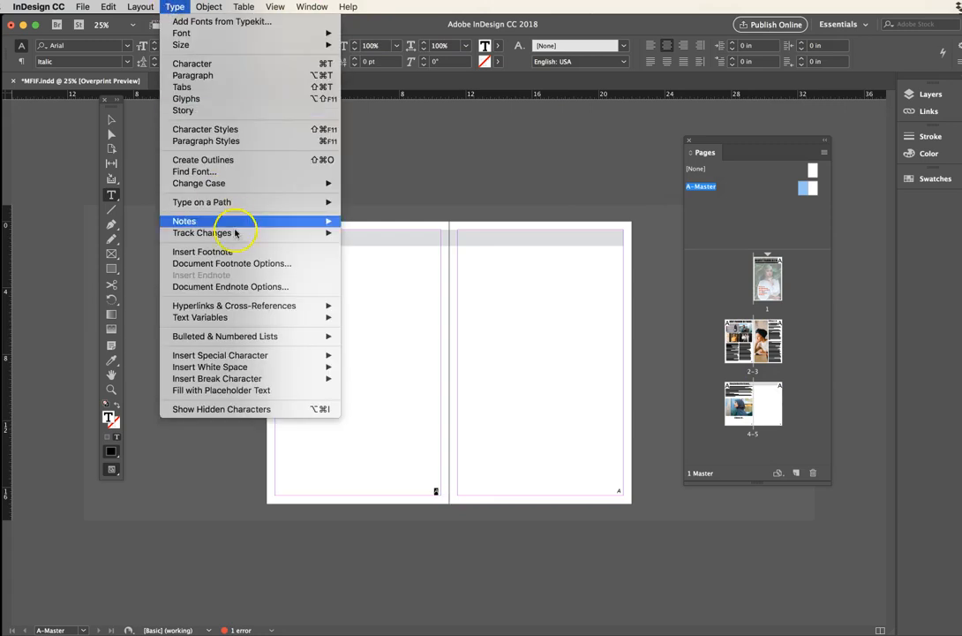
{"action": "mouse_move", "coordinate": [293, 359]}
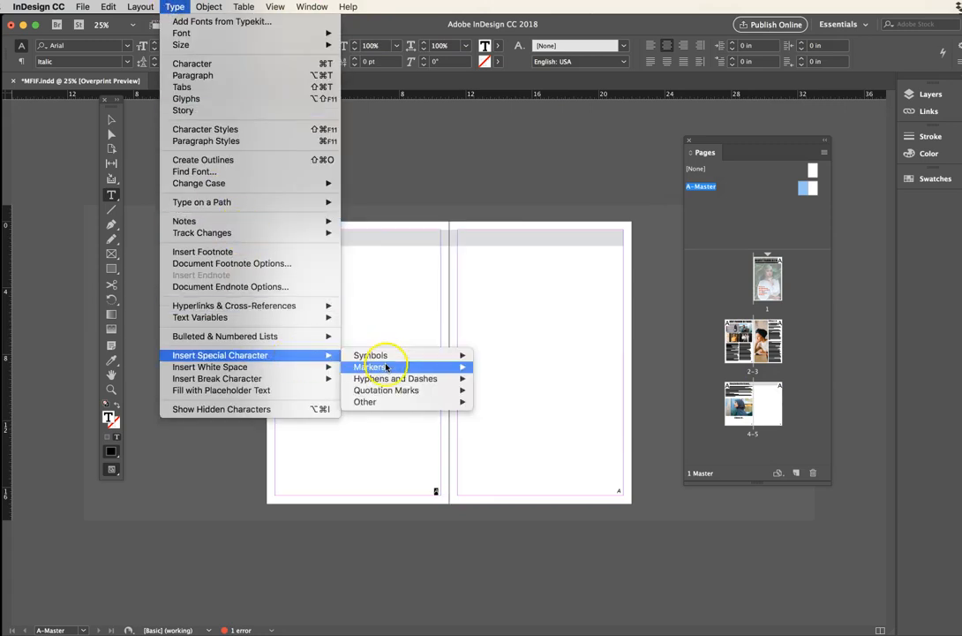
{"action": "mouse_move", "coordinate": [386, 368]}
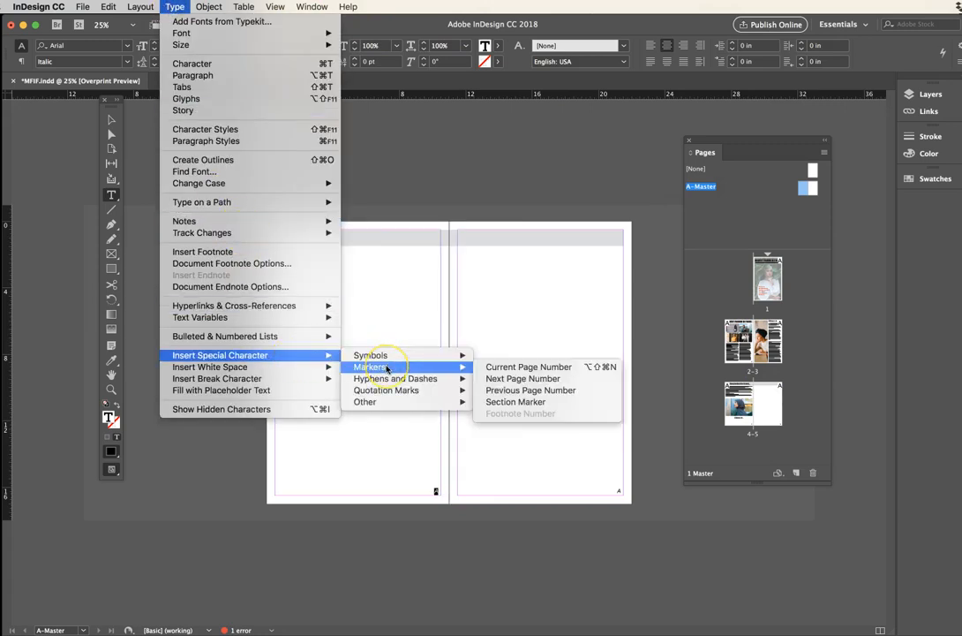
{"action": "left_click", "coordinate": [529, 368]}
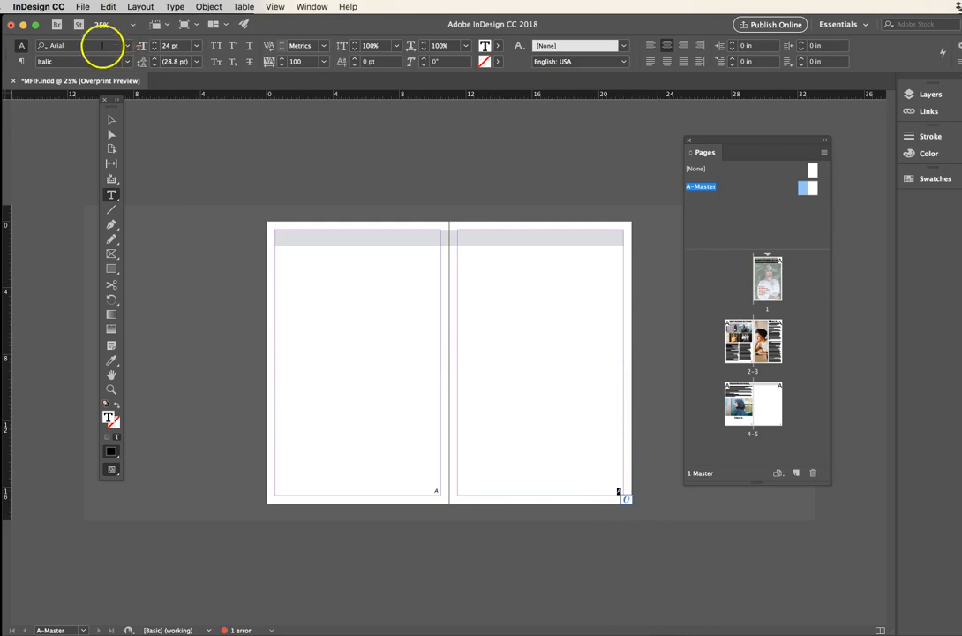
Replace the selected A on the right master page with the Current Page Number marker.
{"action": "left_click", "coordinate": [173, 6]}
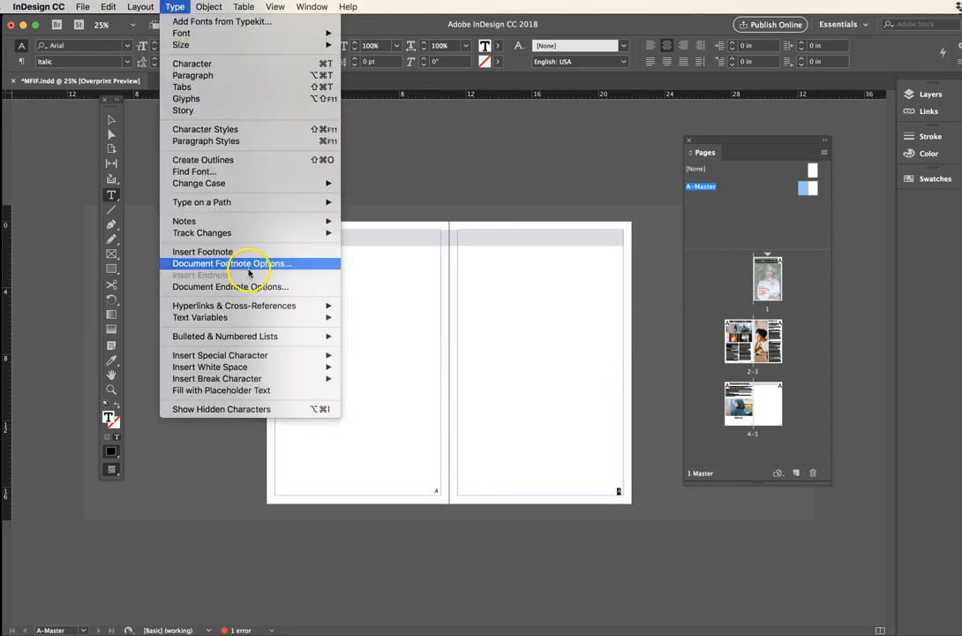
{"action": "mouse_move", "coordinate": [247, 354]}
{"action": "mouse_move", "coordinate": [415, 367]}
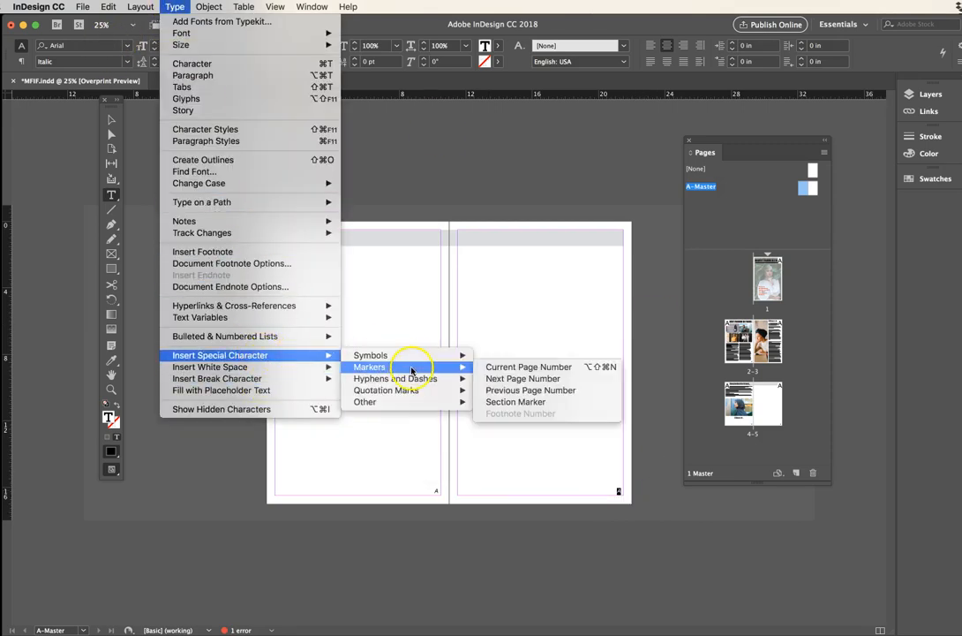
{"action": "left_click", "coordinate": [551, 367]}
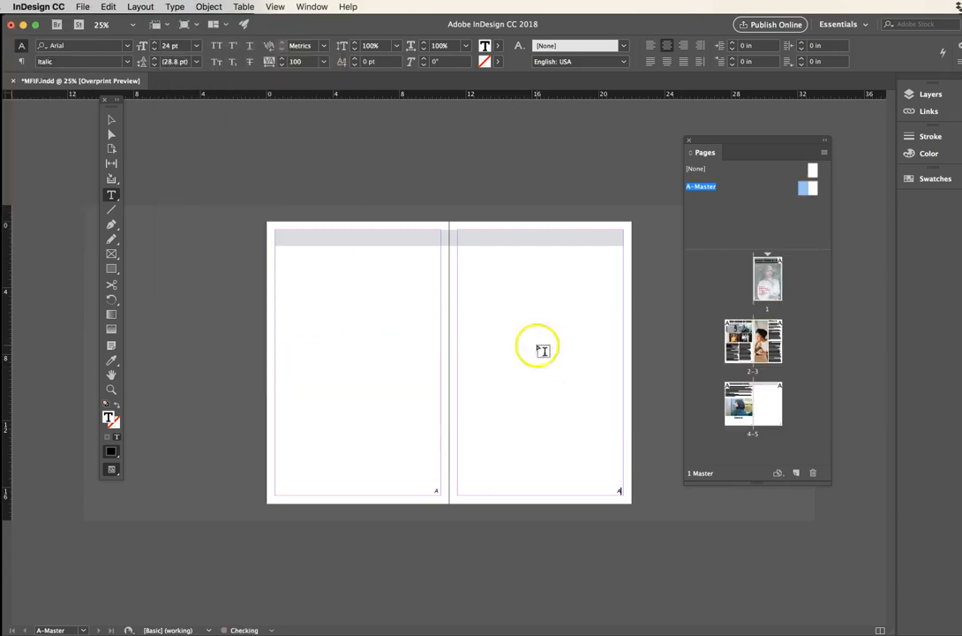
{"action": "left_click", "coordinate": [112, 120]}
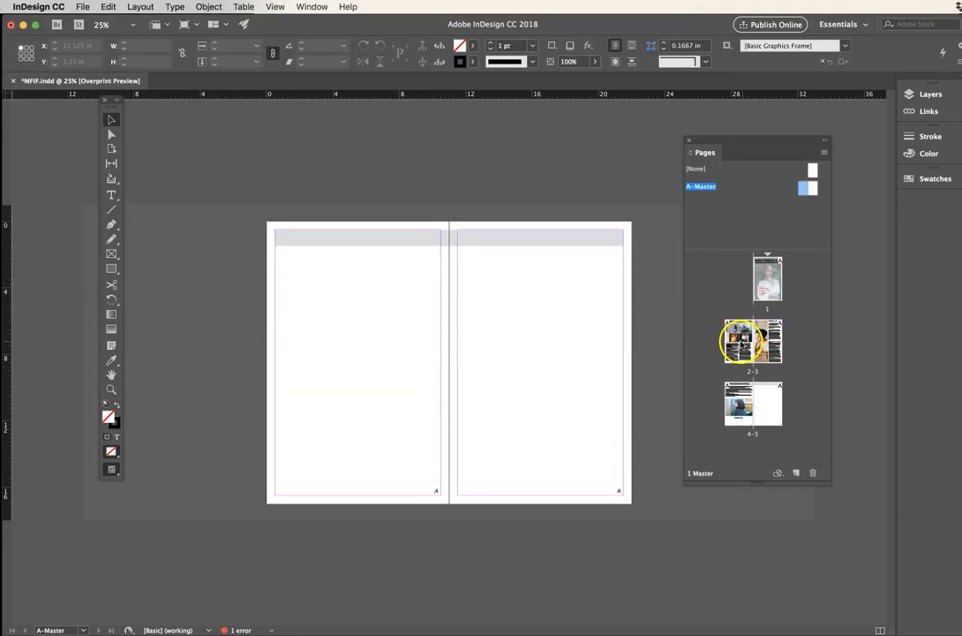
Examine how the master page numbers appear on spreads 2–3 and 4–5, especially beside page 3's body text.
{"action": "left_click", "coordinate": [740, 344]}
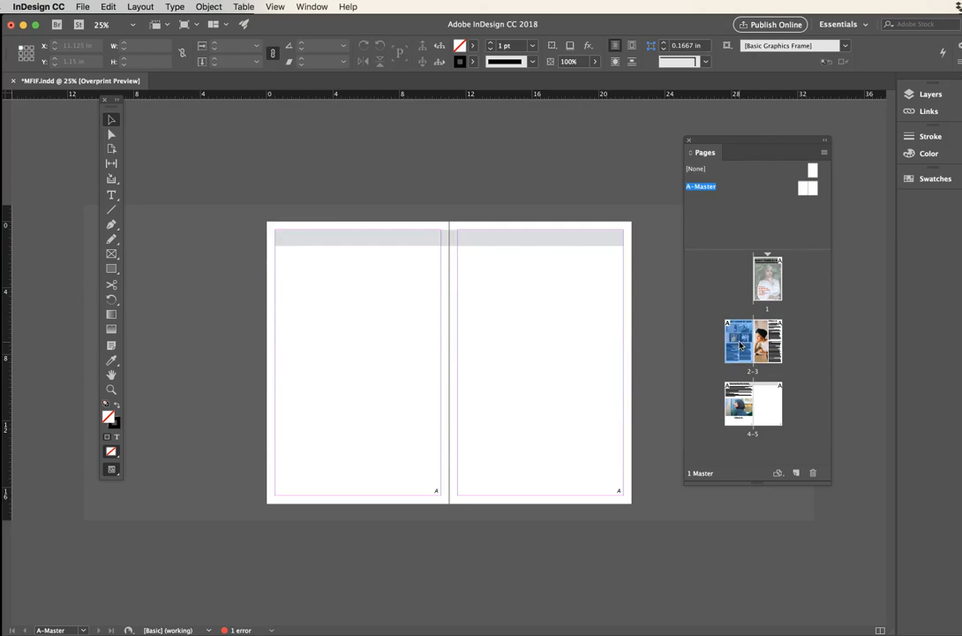
{"action": "double_click", "coordinate": [740, 344]}
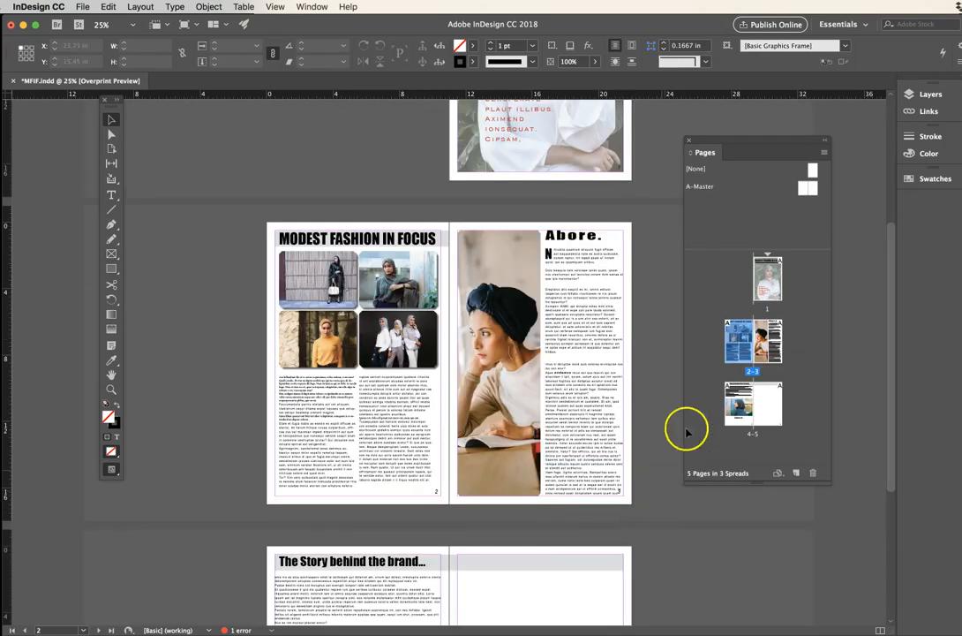
{"action": "scroll", "coordinate": [501, 500], "scroll_direction": "down", "scroll_amount": 5}
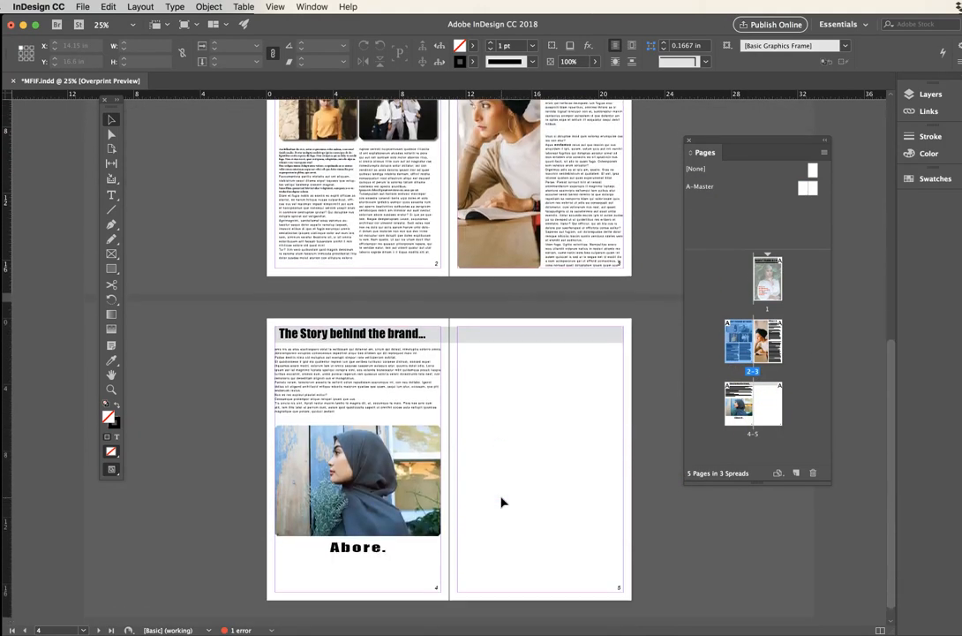
{"action": "scroll", "coordinate": [501, 501], "scroll_direction": "down", "scroll_amount": 1}
{"action": "scroll", "coordinate": [501, 502], "scroll_direction": "up", "scroll_amount": 2}
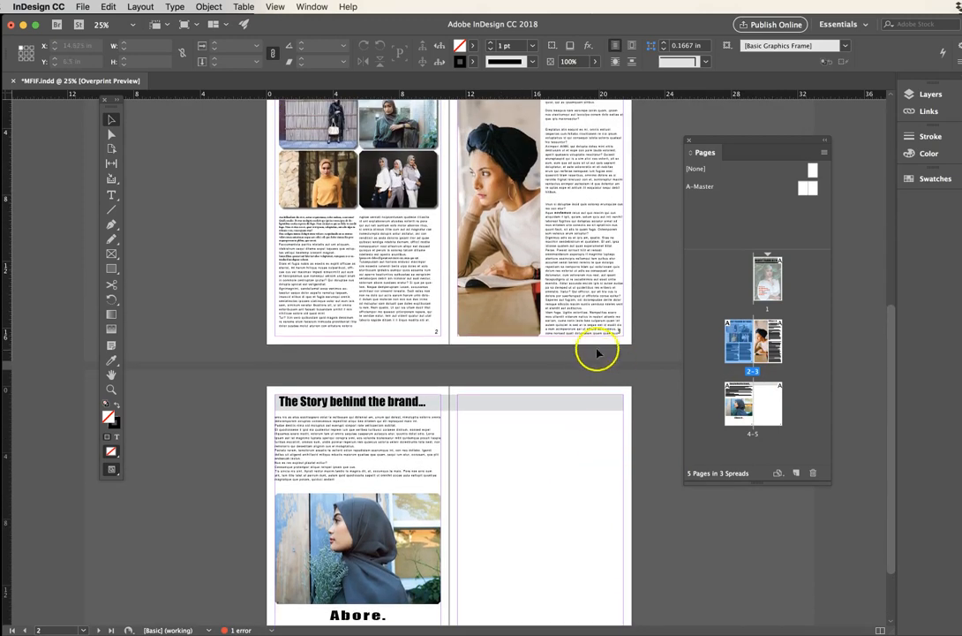
{"action": "left_click", "coordinate": [600, 291]}
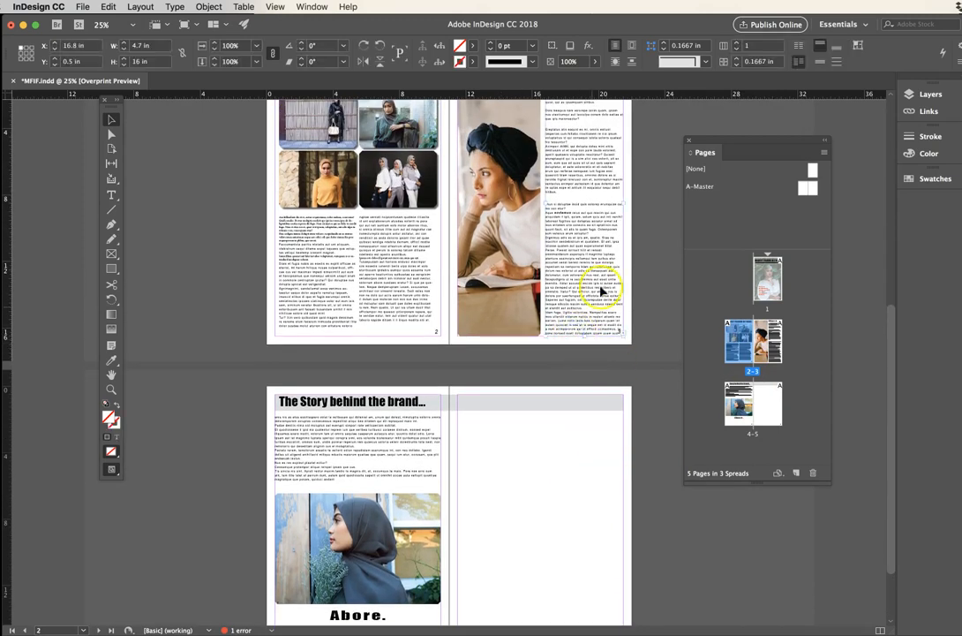
{"action": "left_click", "coordinate": [619, 341]}
{"action": "left_click", "coordinate": [422, 332]}
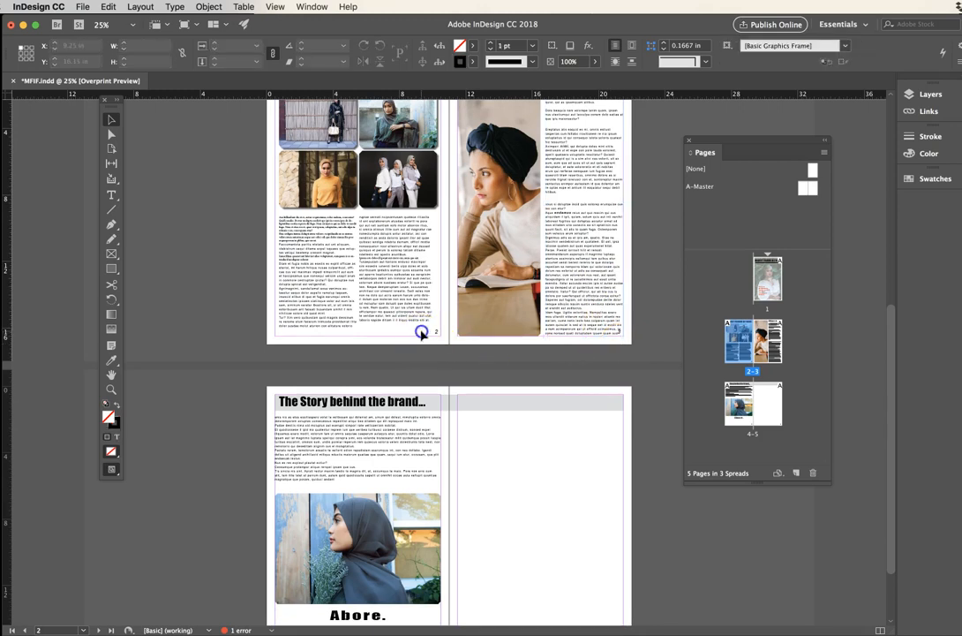
{"action": "left_click_drag", "start_coordinate": [812, 169], "coordinate": [800, 188]}
{"action": "left_click_drag", "start_coordinate": [801, 189], "coordinate": [606, 325]}
Insert empty lines before the "Idem fuga" paragraph at the end of page 3's body text to clear the page number.
{"action": "double_click", "coordinate": [593, 324]}
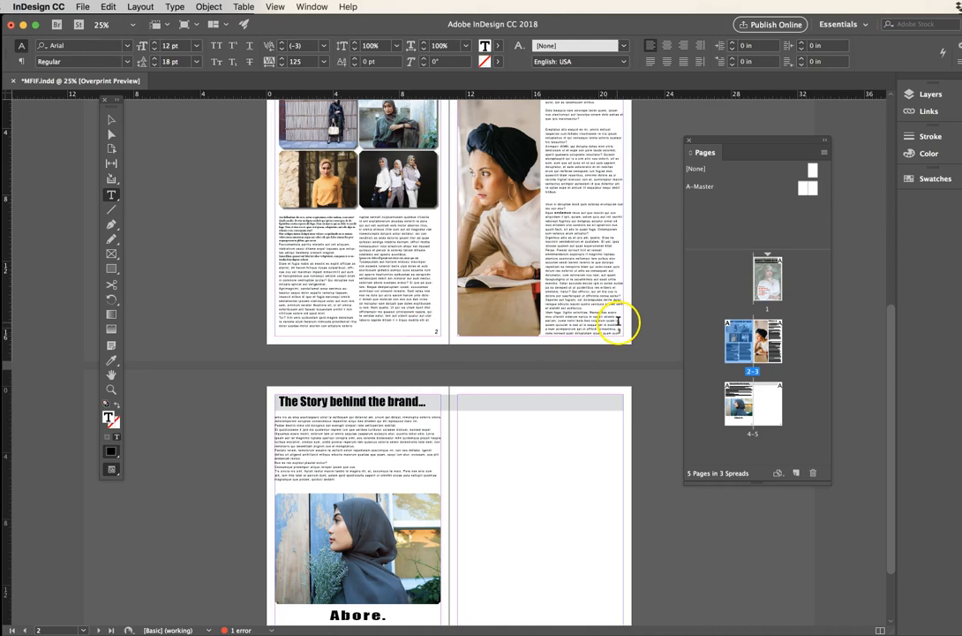
{"action": "left_click", "coordinate": [109, 127]}
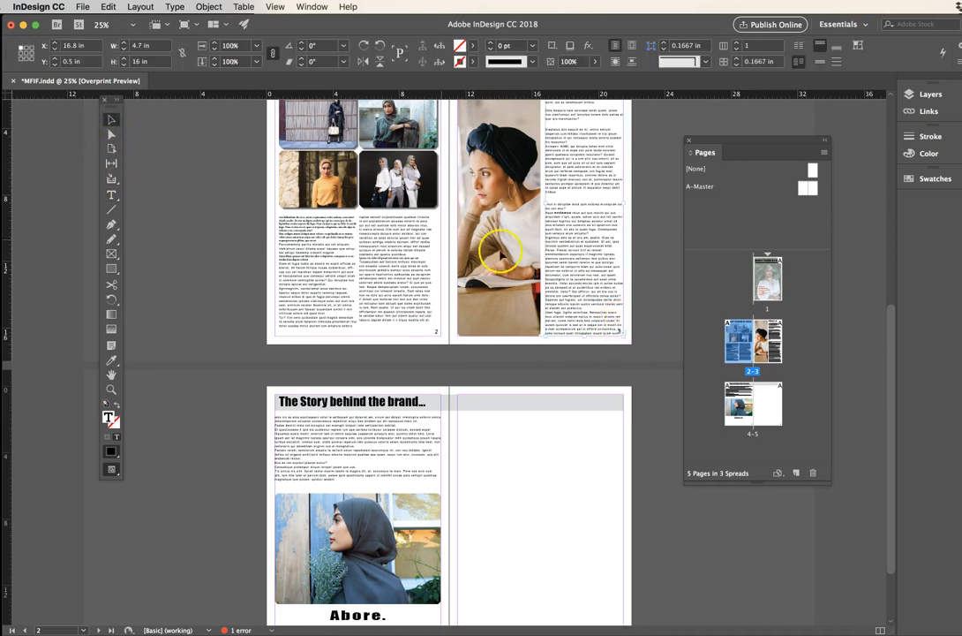
{"action": "left_click", "coordinate": [612, 326]}
{"action": "left_click", "coordinate": [478, 382]}
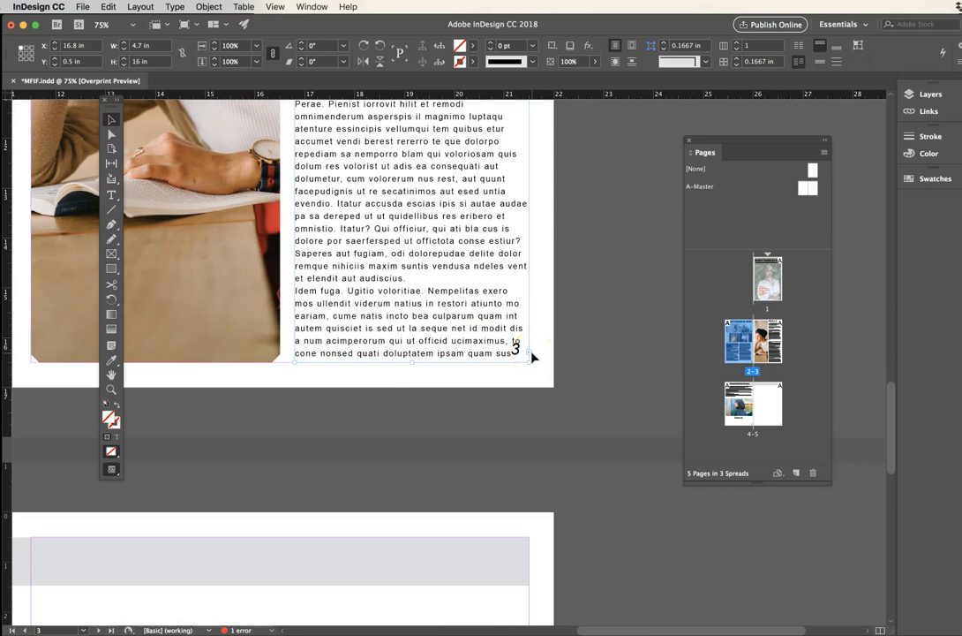
{"action": "double_click", "coordinate": [398, 300]}
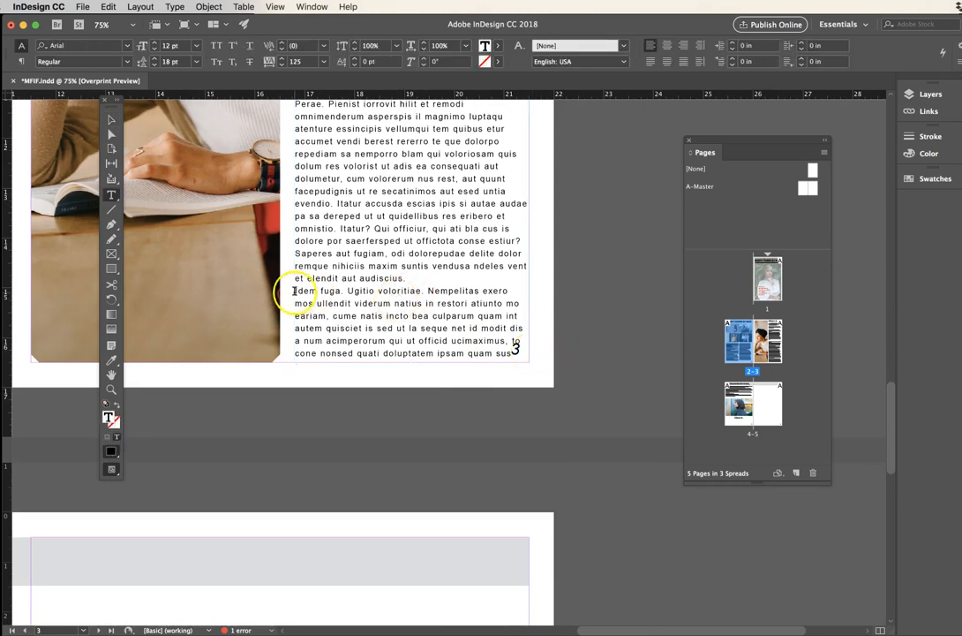
{"action": "key", "text": "Return"}
{"action": "key", "text": "Return"}
{"action": "key", "text": "Return"}
{"action": "key", "text": "Return"}
{"action": "key", "text": "Return"}
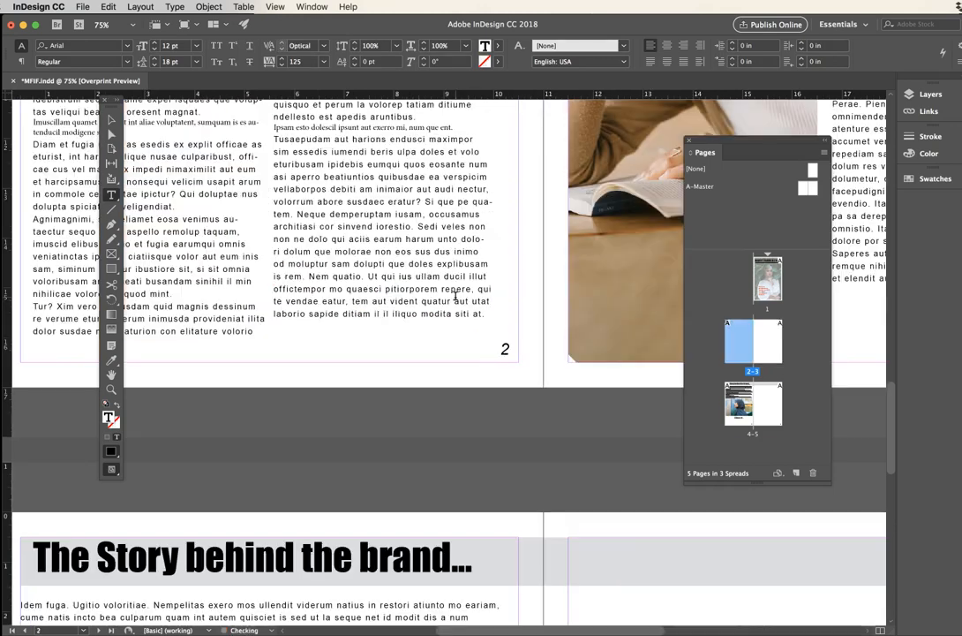
{"action": "left_click", "coordinate": [112, 119]}
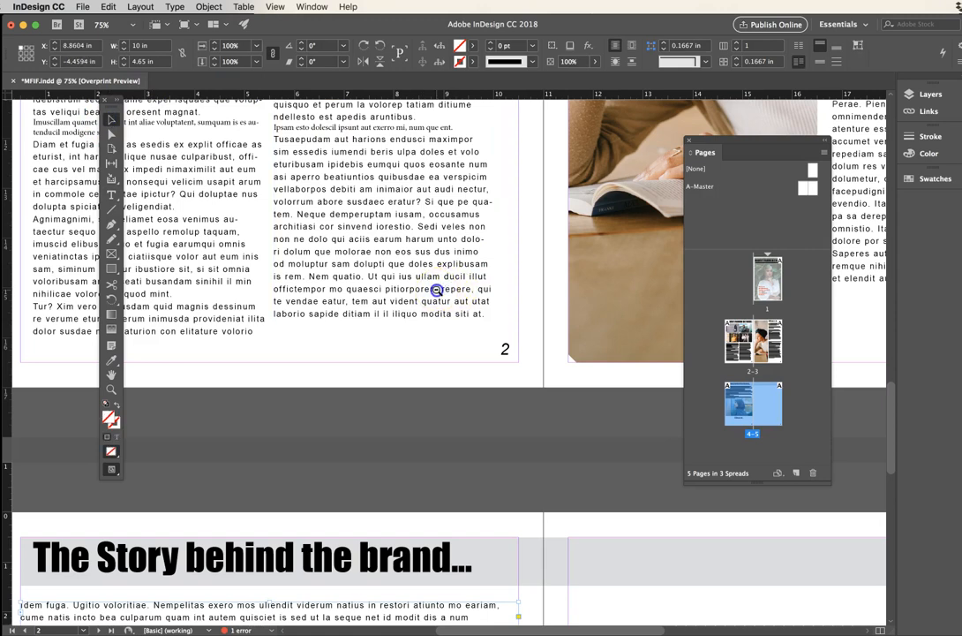
Add empty lines before the remaining "Idem fuga" text on page 3 to push the whole paragraph onto page 4.
{"action": "left_click", "coordinate": [436, 290], "text": "alt"}
{"action": "left_click", "coordinate": [431, 323], "text": "alt"}
{"action": "scroll", "coordinate": [369, 279], "scroll_direction": "down", "scroll_amount": 3}
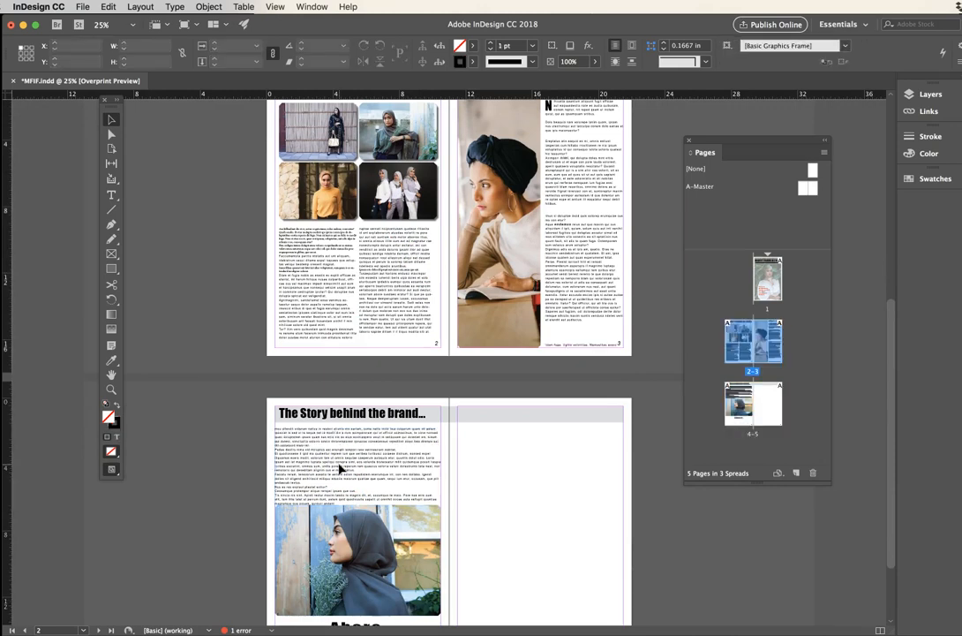
{"action": "left_click", "coordinate": [592, 374]}
{"action": "double_click", "coordinate": [547, 341]}
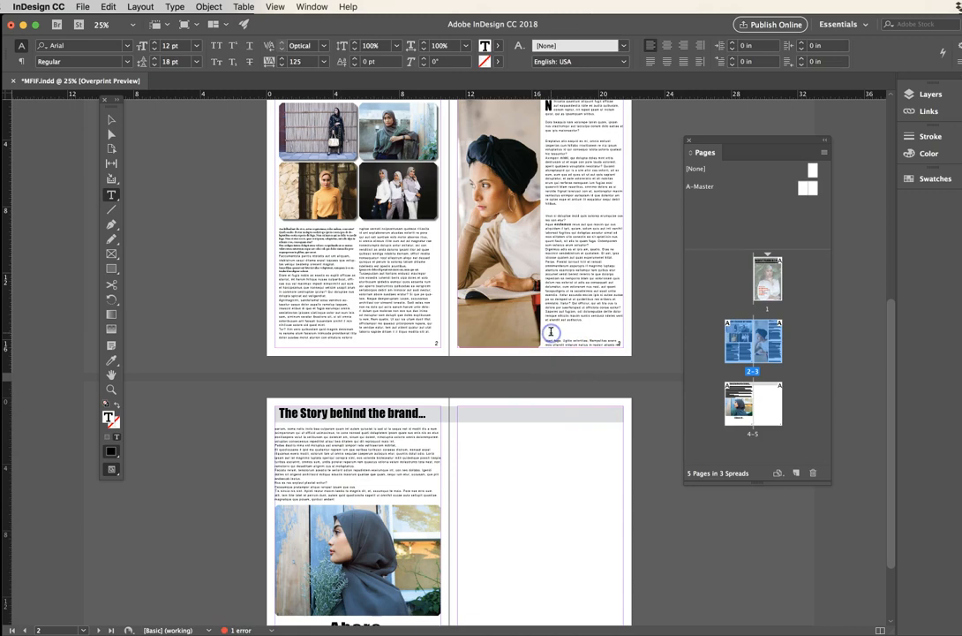
{"action": "key", "text": "Return"}
{"action": "key", "text": "Return"}
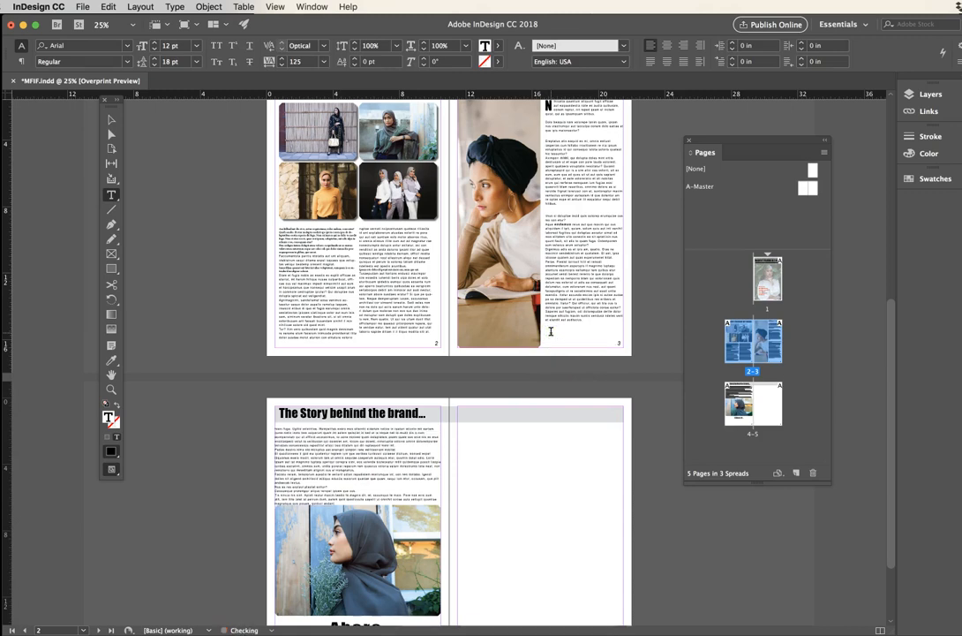
{"action": "scroll", "coordinate": [226, 223], "scroll_direction": "down", "scroll_amount": 1}
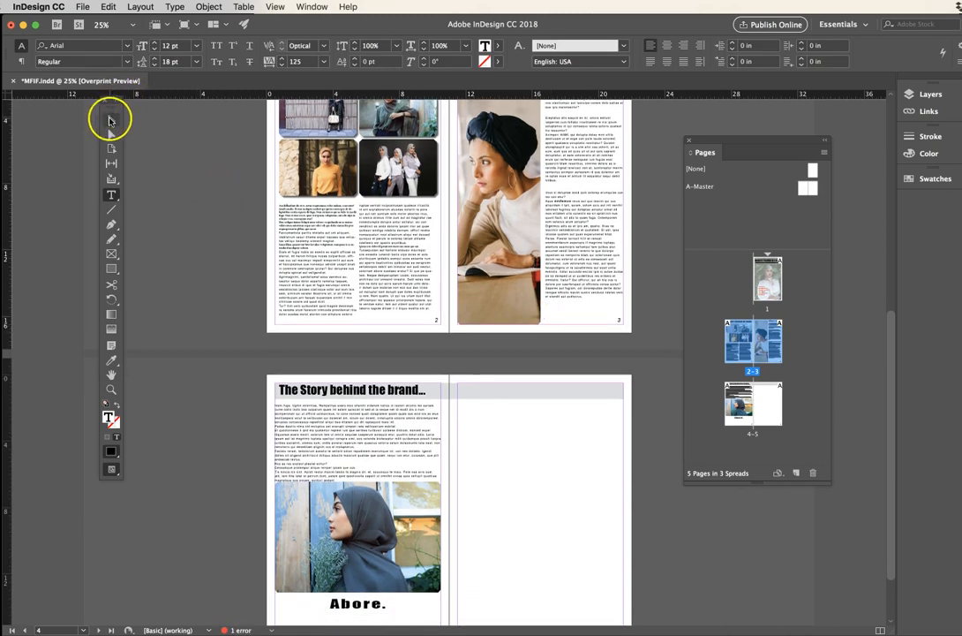
{"action": "left_click", "coordinate": [112, 119]}
{"action": "left_click", "coordinate": [192, 391]}
Move the grouped photo and "Abore." heading on page 4 down to X 0.5 in, Y about 6.94 in.
{"action": "left_click_drag", "start_coordinate": [388, 408], "coordinate": [389, 343]}
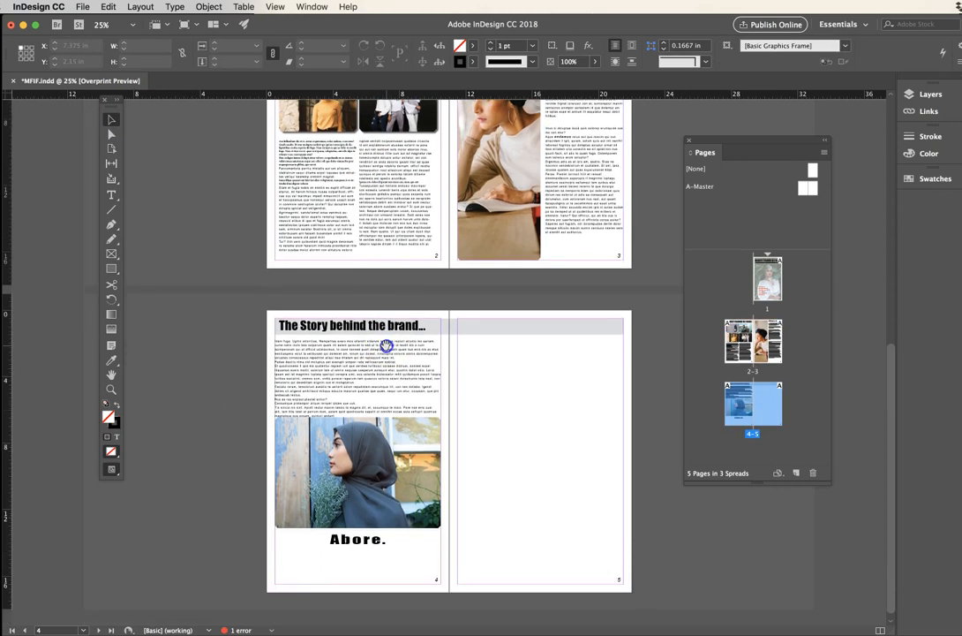
{"action": "left_click", "coordinate": [354, 541]}
{"action": "left_click_drag", "start_coordinate": [363, 574], "coordinate": [386, 444]}
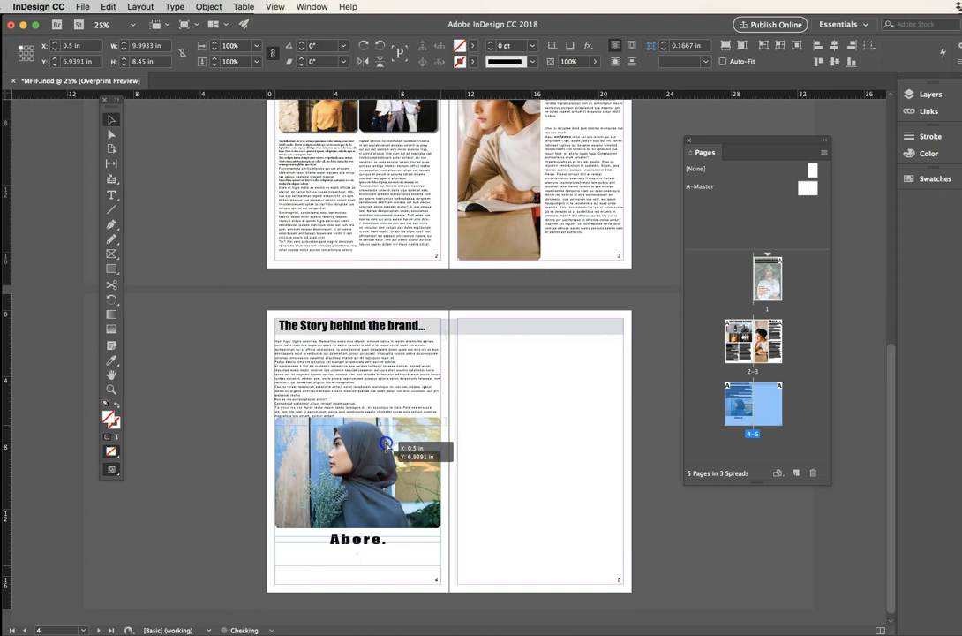
{"action": "left_click", "coordinate": [511, 447]}
Add four new pages after page 5, making spreads 6–7 and 8–9.
{"action": "scroll", "coordinate": [445, 393], "scroll_direction": "up", "scroll_amount": 3}
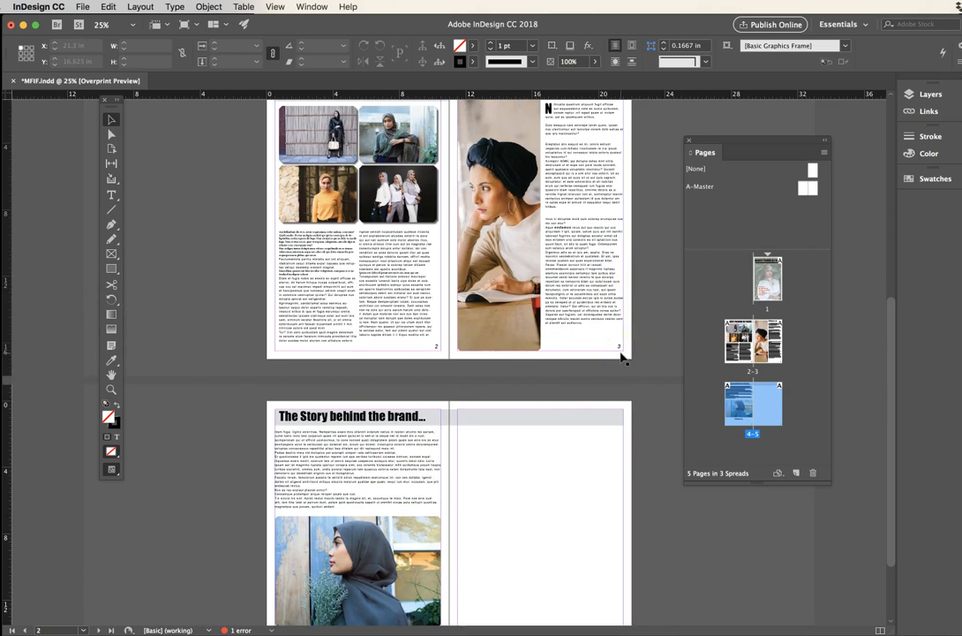
{"action": "left_click", "coordinate": [749, 391]}
{"action": "left_click", "coordinate": [799, 437]}
{"action": "scroll", "coordinate": [430, 460], "scroll_direction": "down", "scroll_amount": 5}
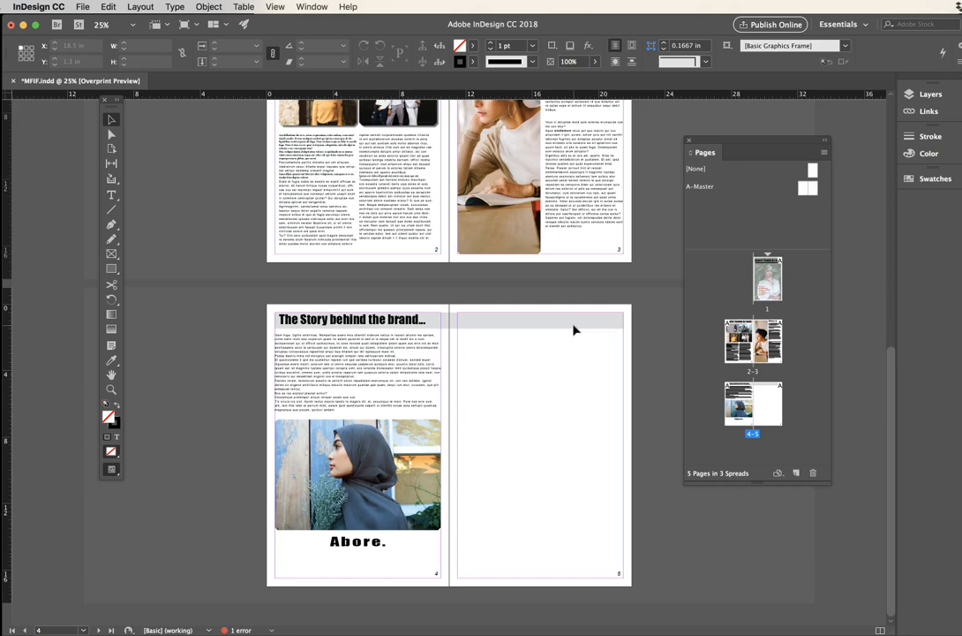
{"action": "left_click", "coordinate": [764, 406]}
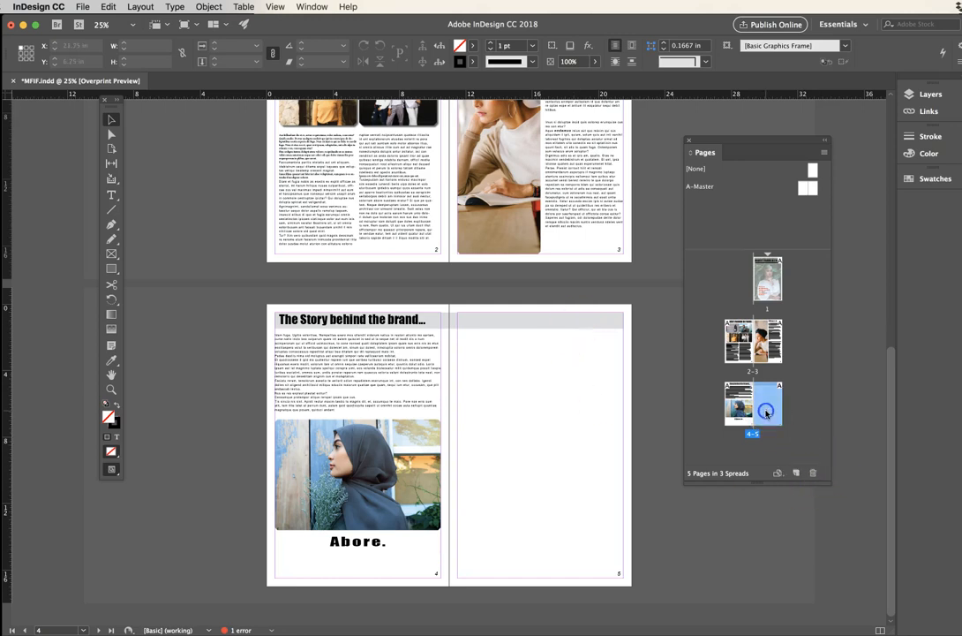
{"action": "left_click", "coordinate": [738, 413]}
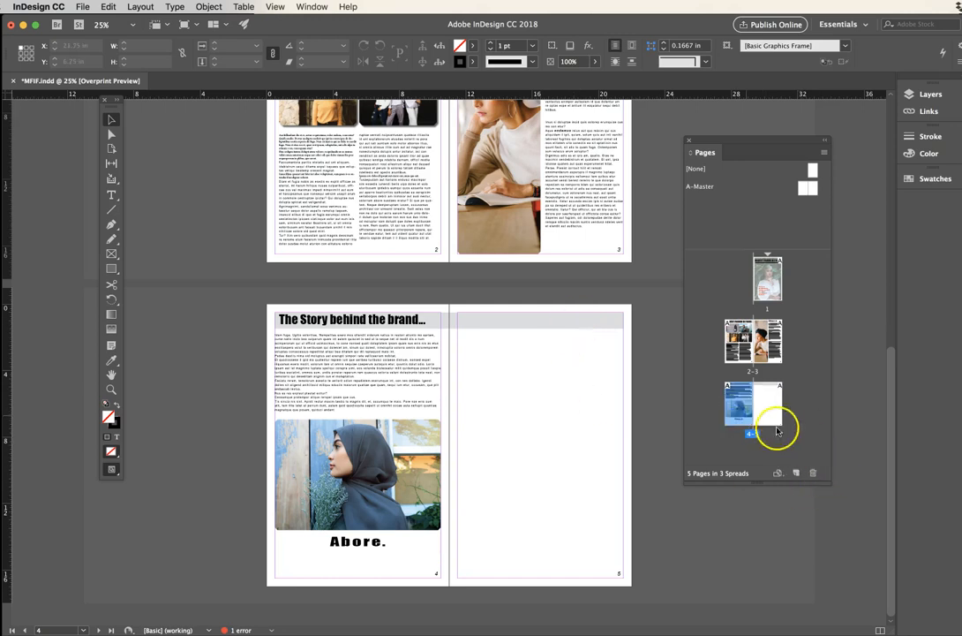
{"action": "left_click", "coordinate": [797, 474]}
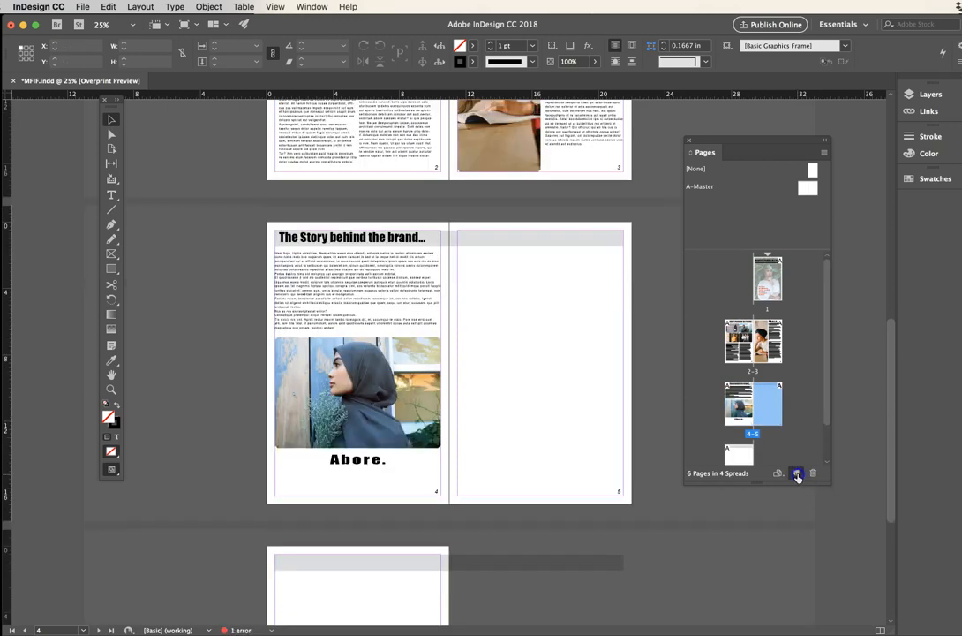
{"action": "left_click", "coordinate": [798, 474]}
{"action": "left_click", "coordinate": [797, 475]}
{"action": "left_click", "coordinate": [797, 475]}
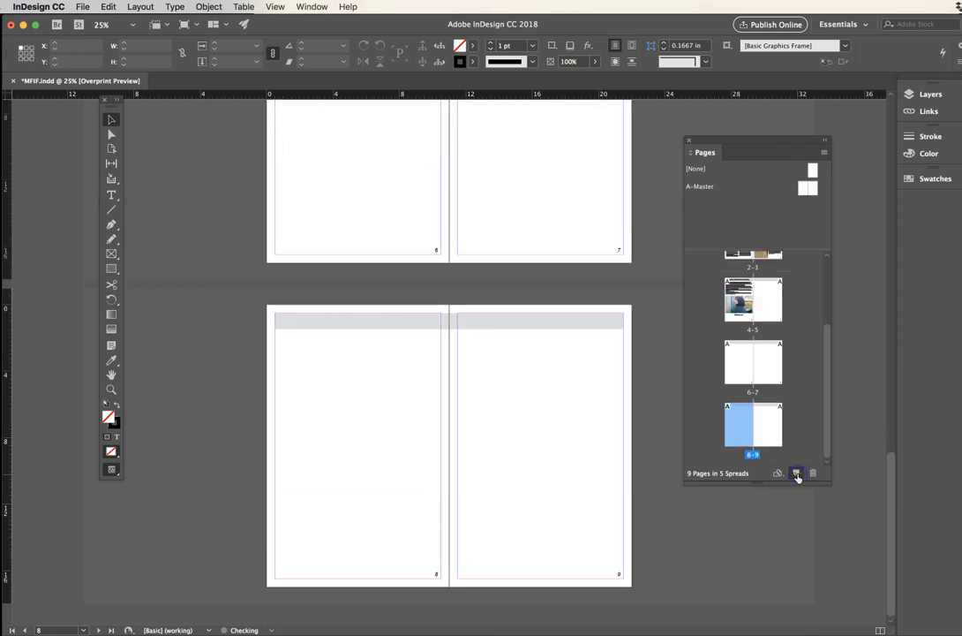
{"action": "left_click", "coordinate": [746, 362]}
{"action": "left_click", "coordinate": [774, 366]}
{"action": "left_click_drag", "start_coordinate": [545, 298], "coordinate": [583, 376]}
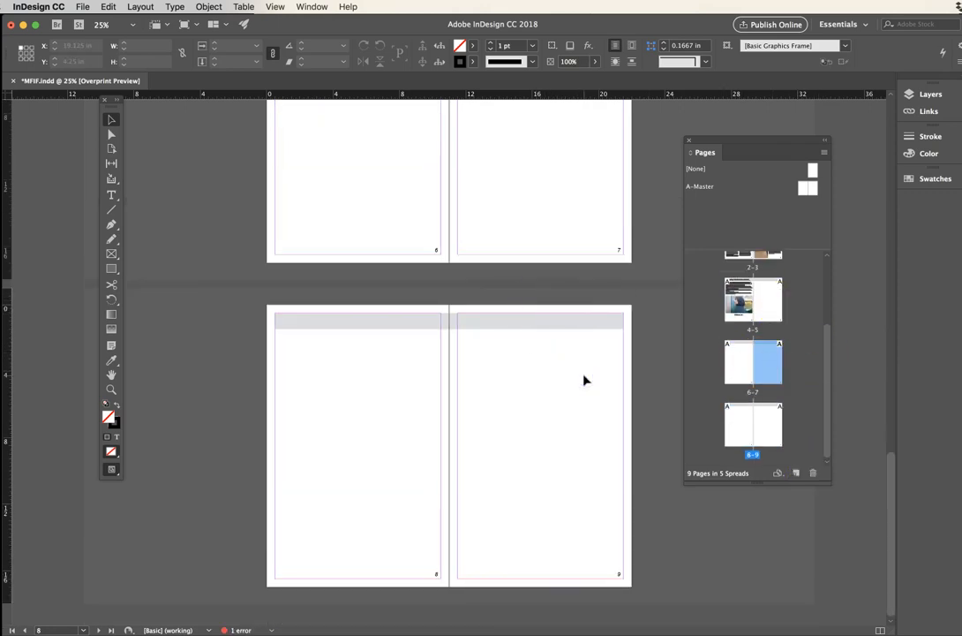
Duplicate the A-Master spread as a second master spread.
{"action": "left_click", "coordinate": [806, 188]}
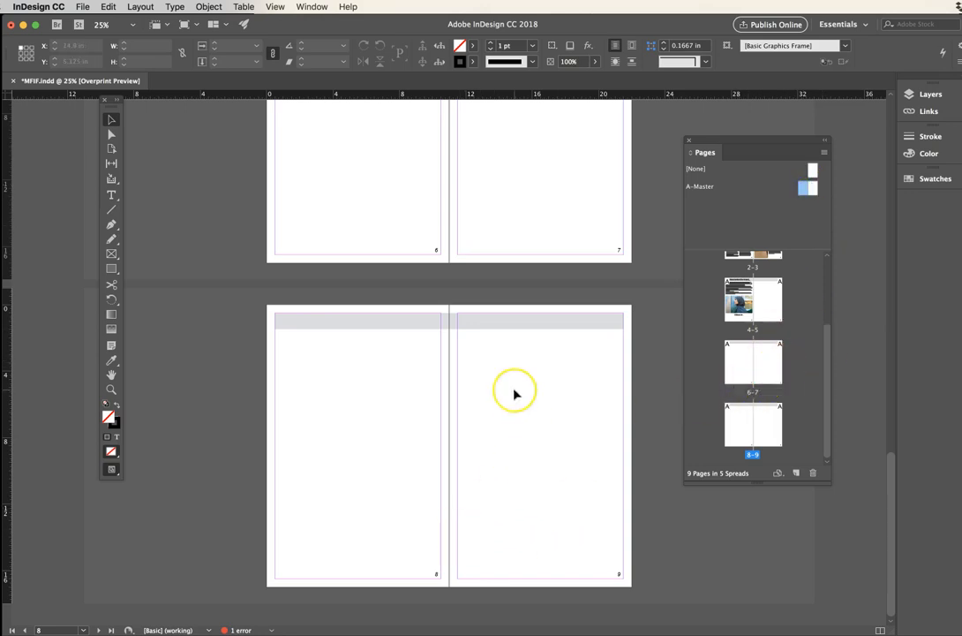
{"action": "scroll", "coordinate": [514, 395], "scroll_direction": "up", "scroll_amount": 8}
{"action": "scroll", "coordinate": [515, 394], "scroll_direction": "up", "scroll_amount": 4}
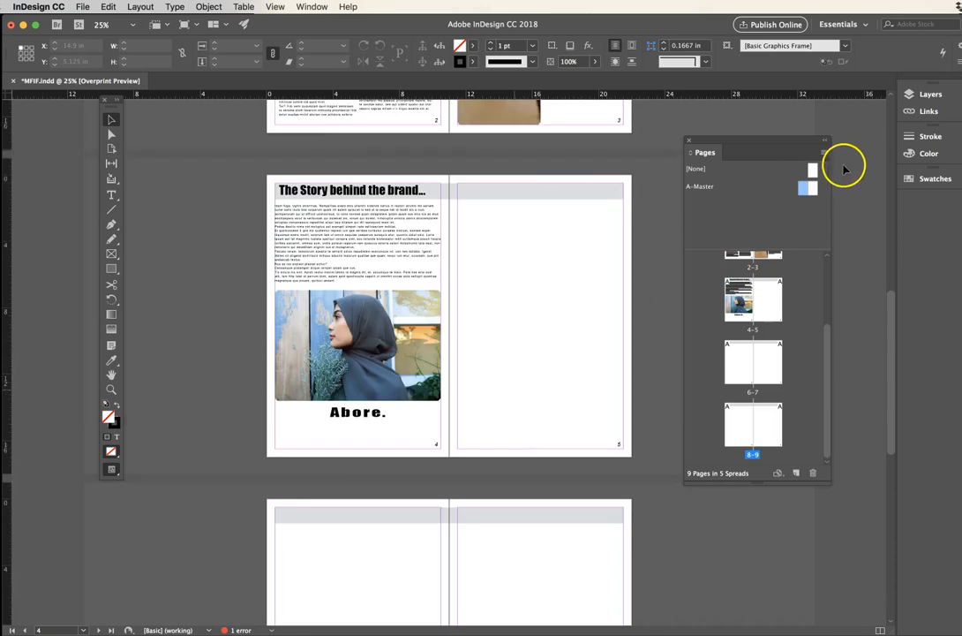
{"action": "scroll", "coordinate": [494, 181], "scroll_direction": "up", "scroll_amount": 5}
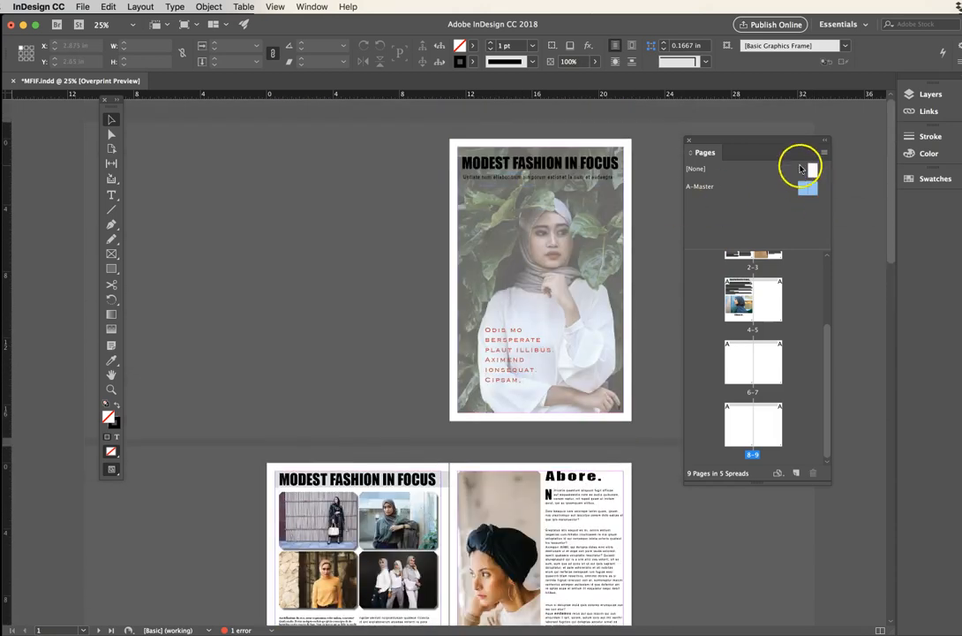
{"action": "left_click_drag", "start_coordinate": [789, 143], "coordinate": [635, 138]}
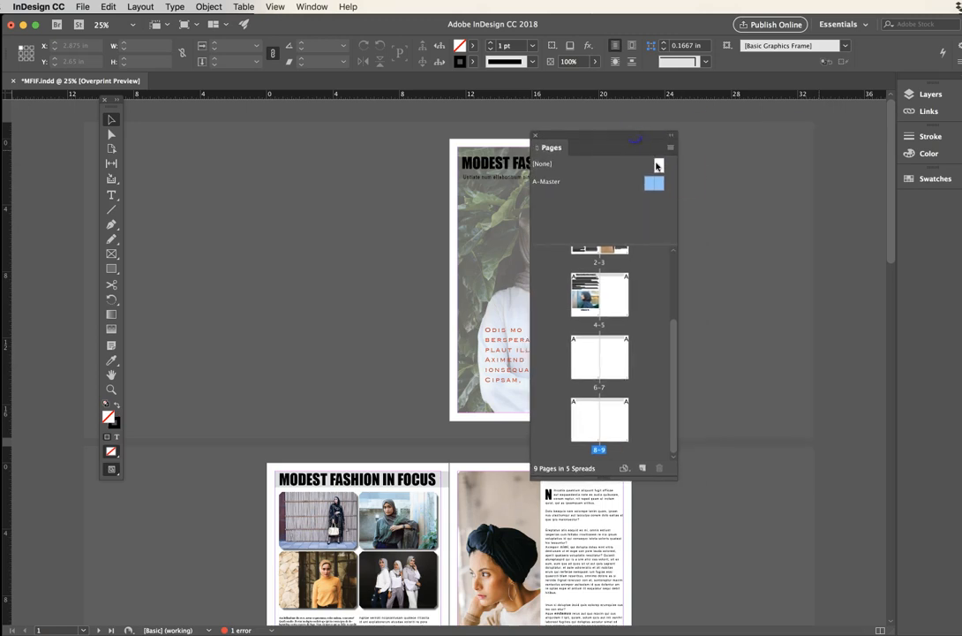
{"action": "left_click", "coordinate": [671, 147]}
{"action": "left_click", "coordinate": [732, 178]}
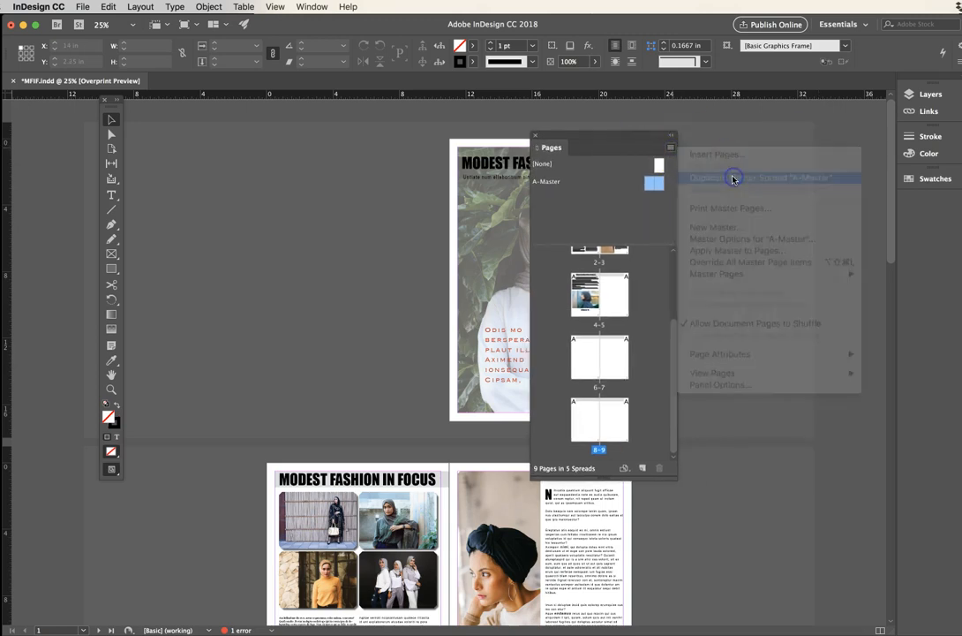
{"action": "left_click_drag", "start_coordinate": [605, 138], "coordinate": [827, 135]}
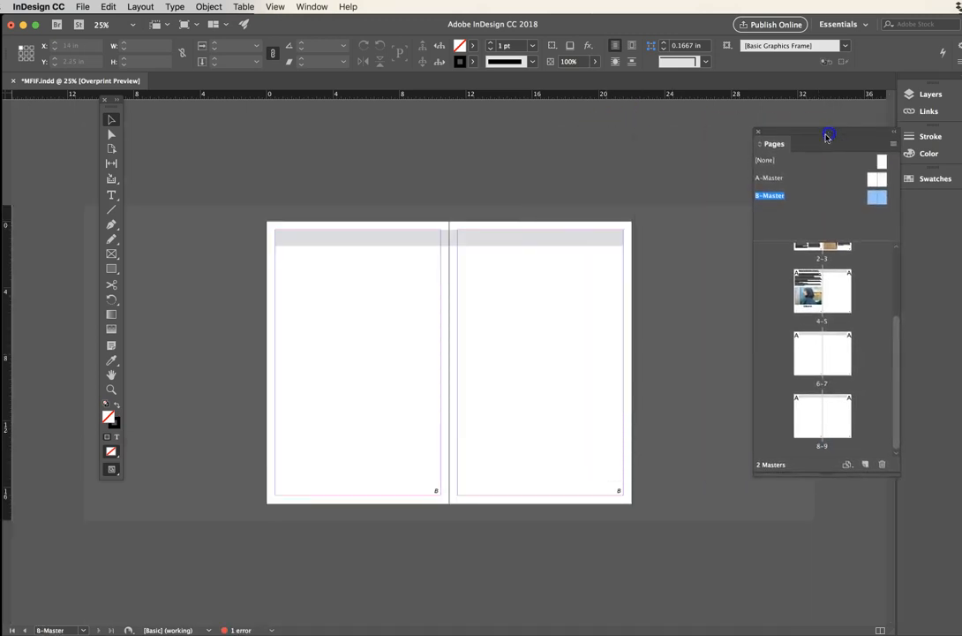
Set the opacity of the header bar on the B-Master spread to 75%.
{"action": "left_click", "coordinate": [496, 238]}
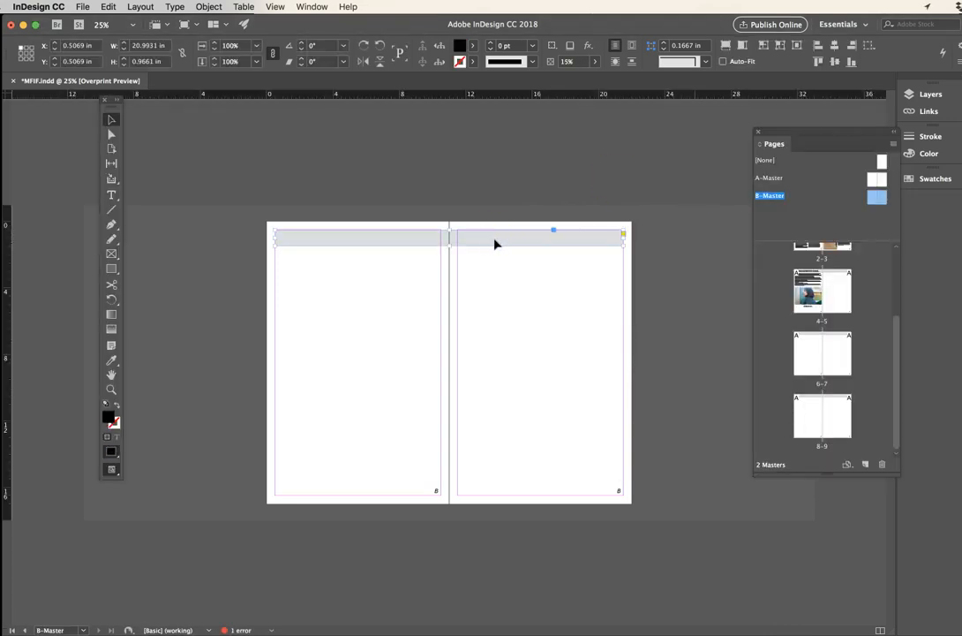
{"action": "left_click", "coordinate": [595, 61]}
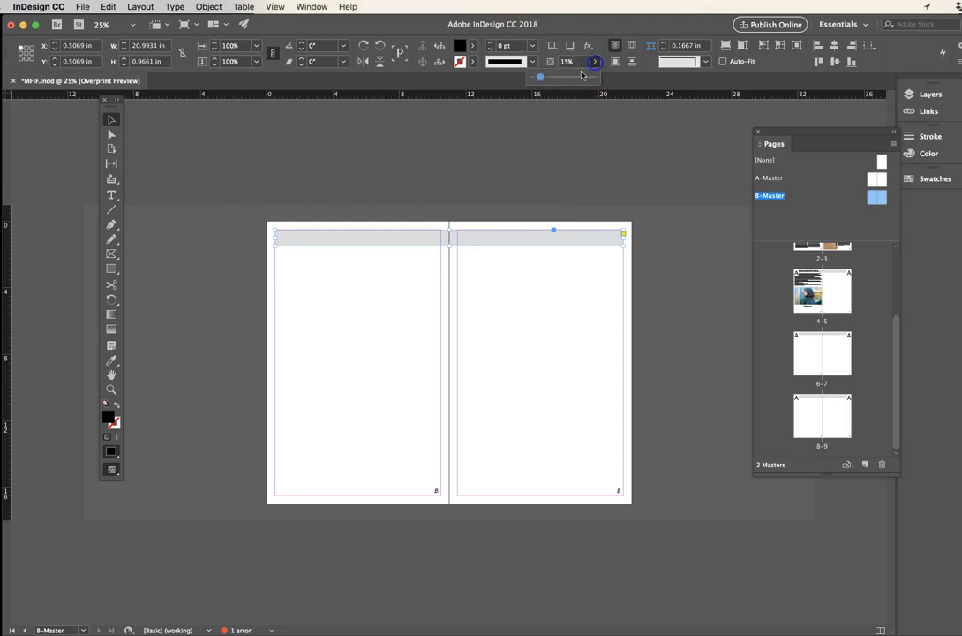
{"action": "left_click_drag", "start_coordinate": [540, 77], "coordinate": [577, 78]}
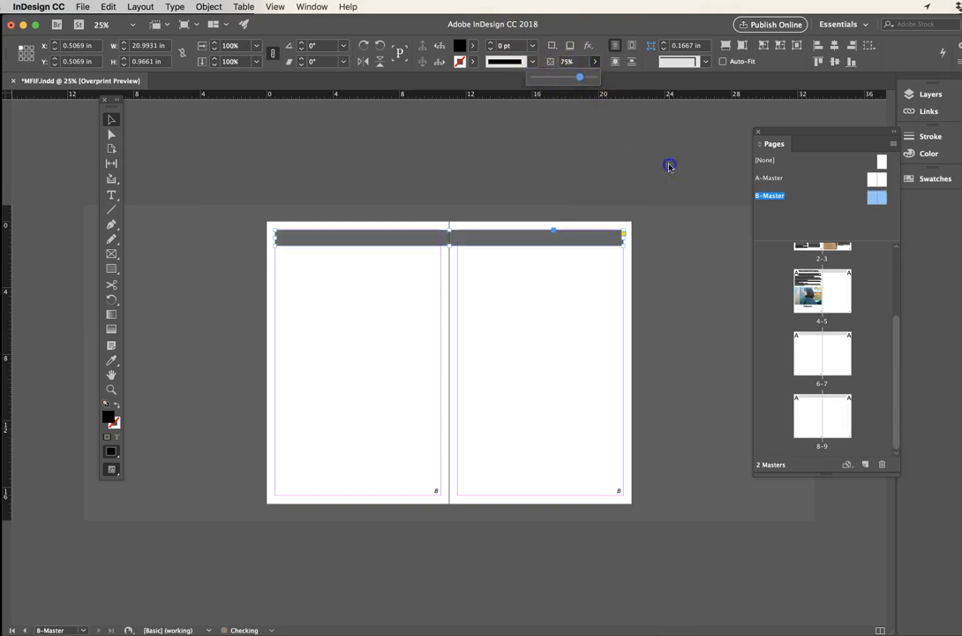
{"action": "left_click", "coordinate": [658, 201]}
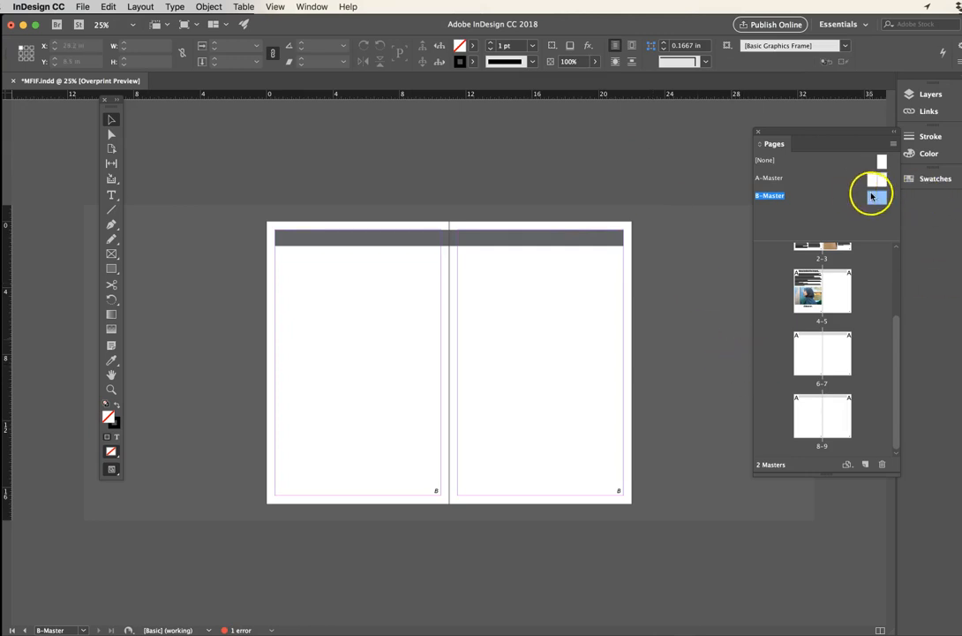
{"action": "left_click_drag", "start_coordinate": [546, 210], "coordinate": [604, 320]}
{"action": "left_click", "coordinate": [830, 195]}
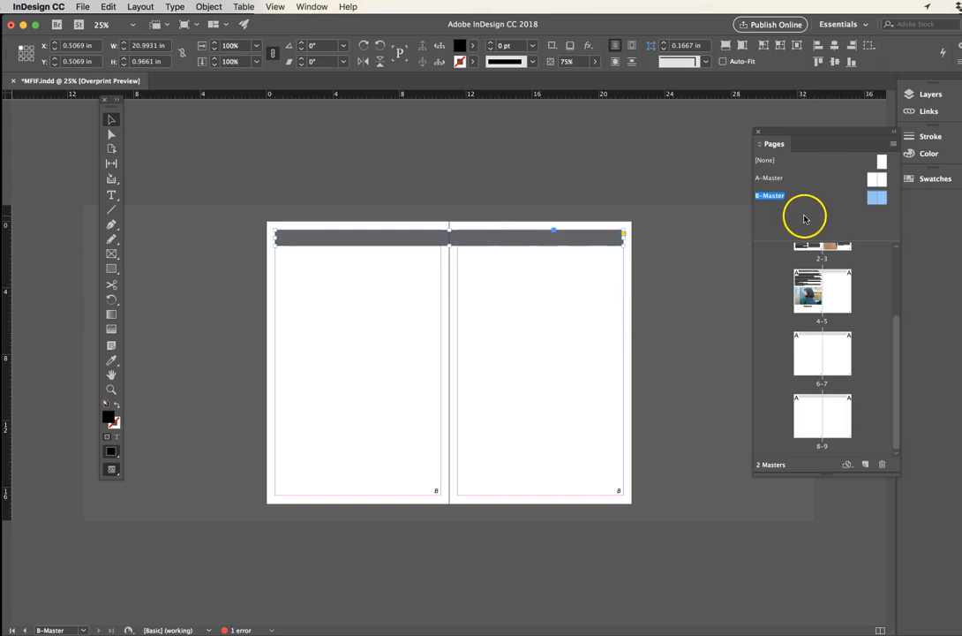
{"action": "left_click", "coordinate": [580, 444]}
{"action": "left_click_drag", "start_coordinate": [435, 486], "coordinate": [731, 557]}
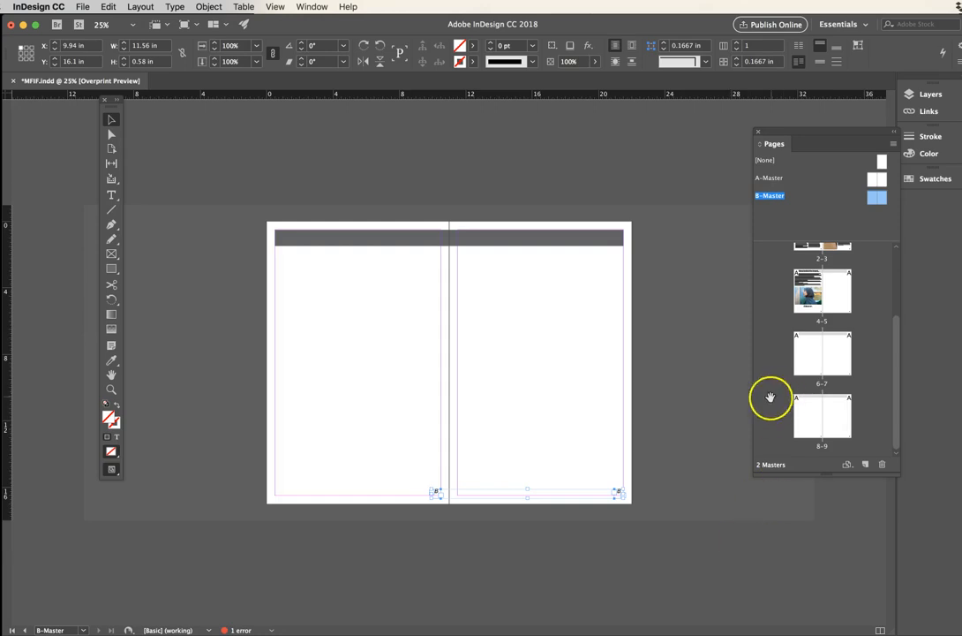
Apply the B-Master to spreads 6–7 and 8–9.
{"action": "left_click", "coordinate": [789, 362]}
{"action": "left_click", "coordinate": [838, 351]}
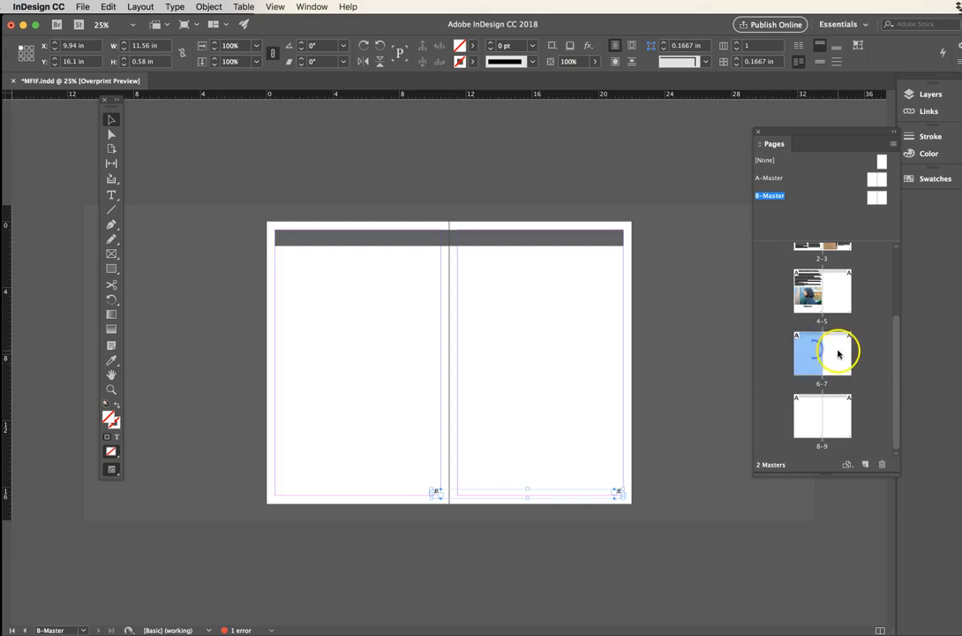
{"action": "left_click", "coordinate": [808, 415], "text": "shift"}
{"action": "left_click", "coordinate": [824, 420], "text": "shift"}
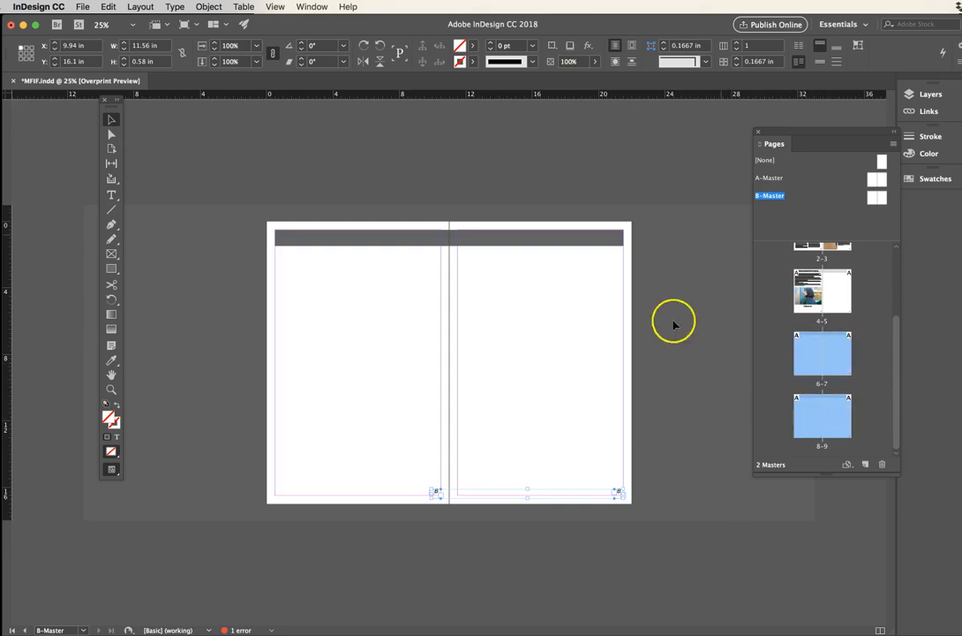
{"action": "left_click_drag", "start_coordinate": [817, 131], "coordinate": [712, 125]}
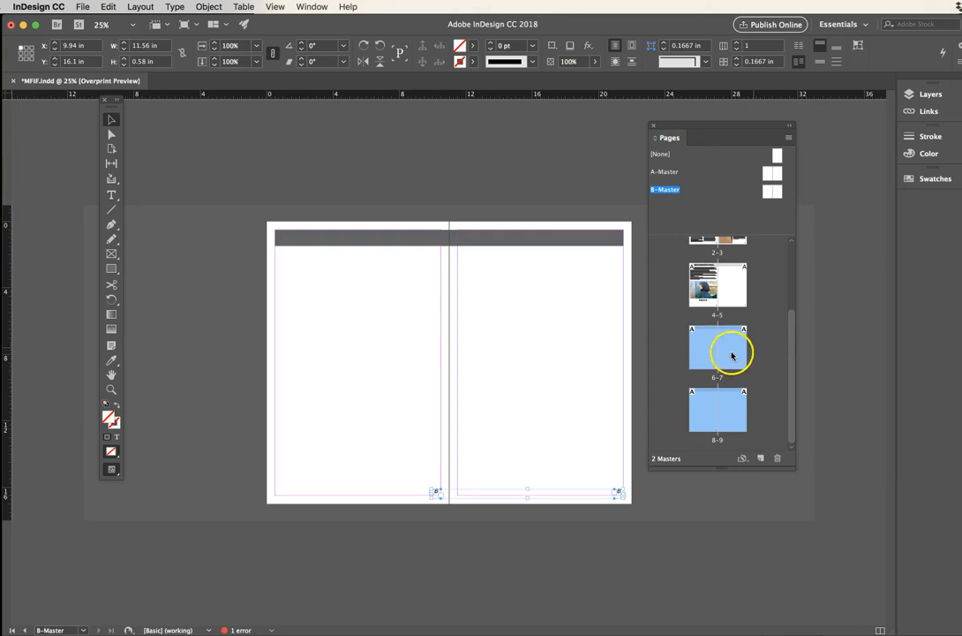
{"action": "right_click", "coordinate": [699, 337]}
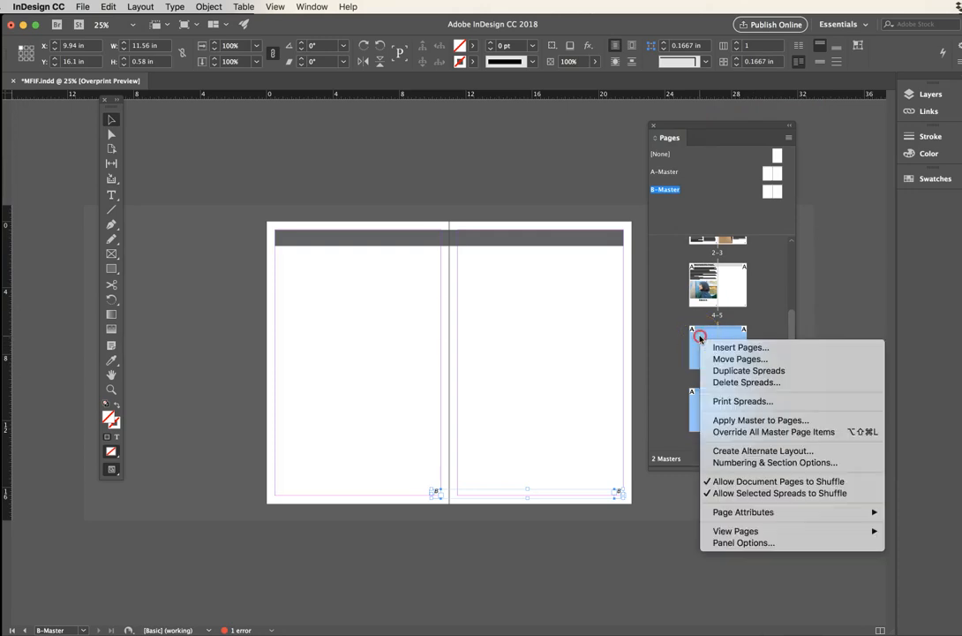
{"action": "left_click", "coordinate": [734, 421]}
{"action": "left_click", "coordinate": [607, 346]}
{"action": "left_click", "coordinate": [583, 385]}
{"action": "left_click", "coordinate": [708, 346]}
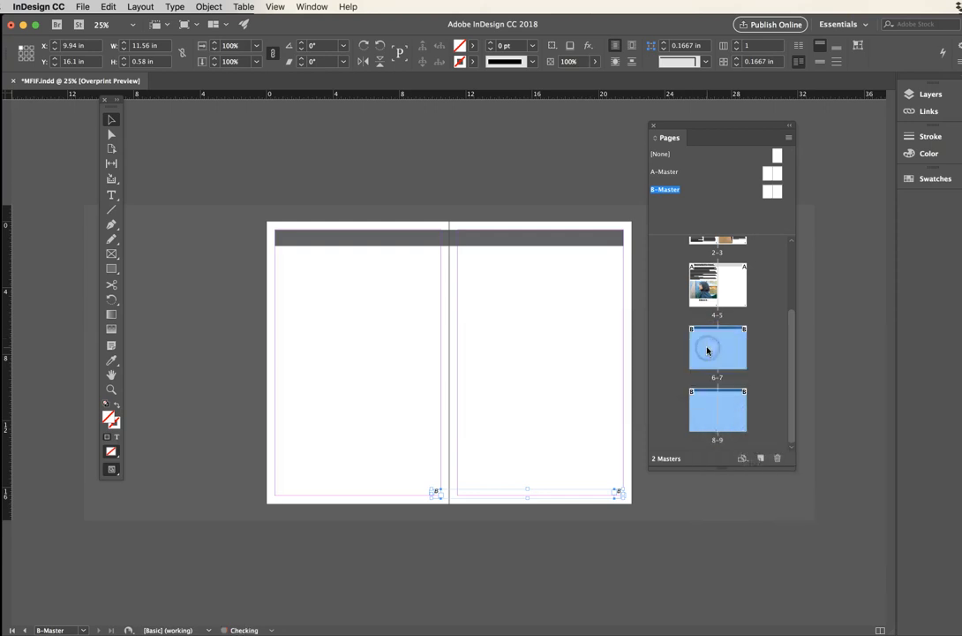
{"action": "left_click", "coordinate": [556, 354]}
Review the master header bars across the document spreads, and inspect the bar on page 2 and the cover image.
{"action": "left_click", "coordinate": [471, 319], "text": "alt+super"}
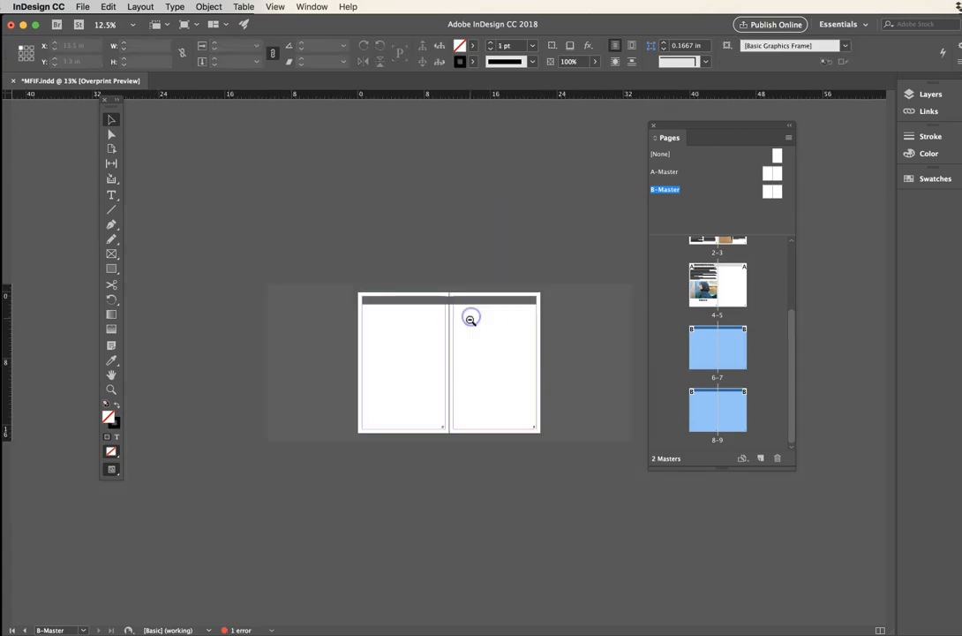
{"action": "left_click", "coordinate": [710, 285]}
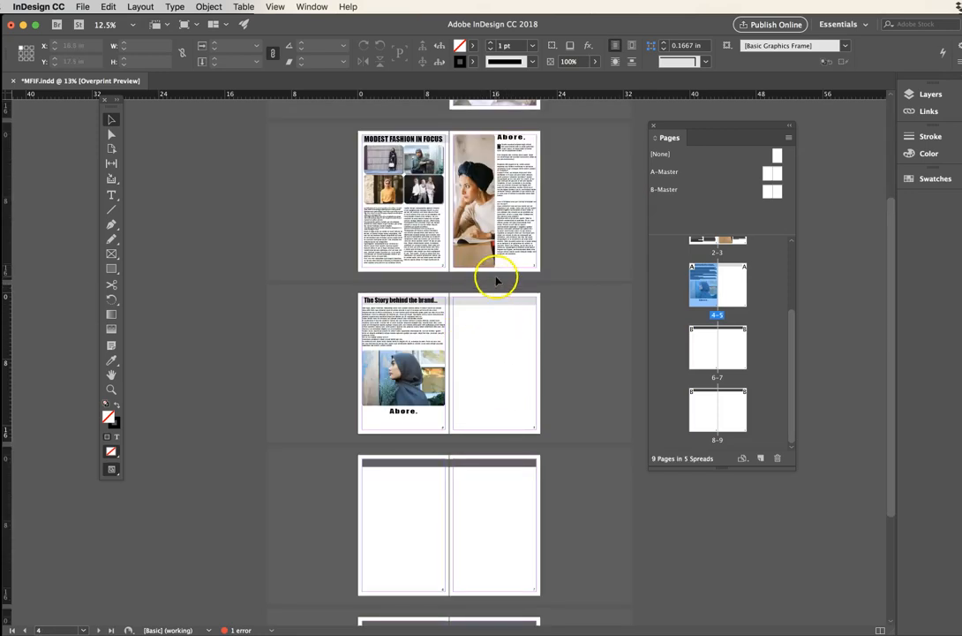
{"action": "scroll", "coordinate": [494, 434], "scroll_direction": "down", "scroll_amount": 1}
{"action": "scroll", "coordinate": [494, 432], "scroll_direction": "down", "scroll_amount": 4}
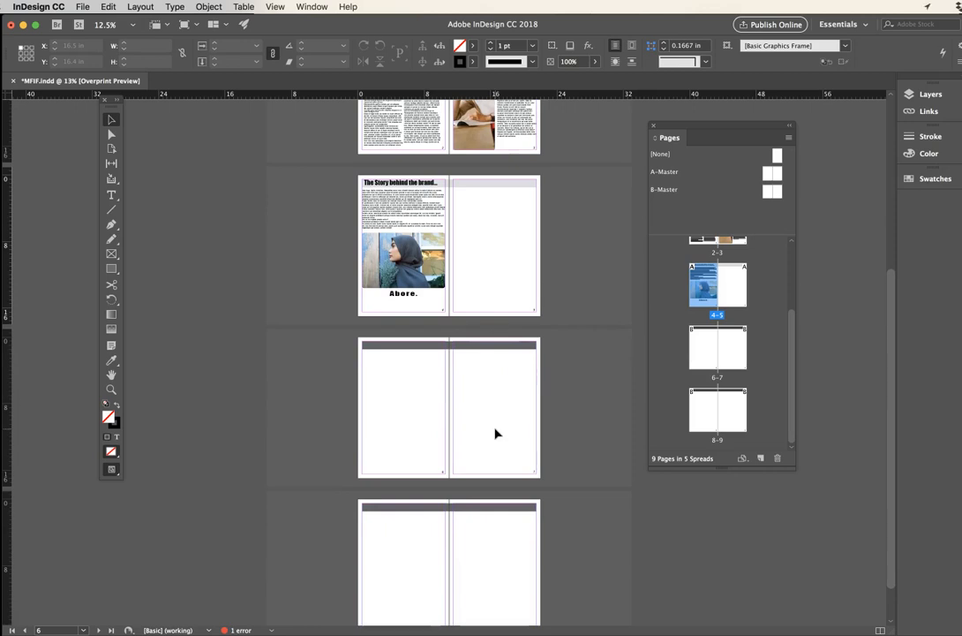
{"action": "scroll", "coordinate": [495, 433], "scroll_direction": "up", "scroll_amount": 12}
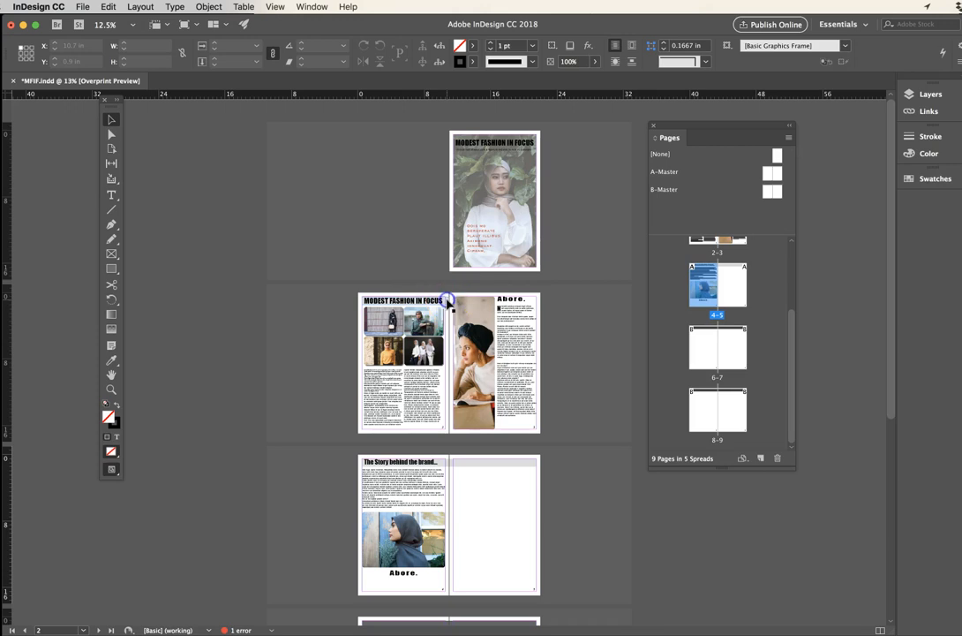
{"action": "left_click", "coordinate": [447, 301]}
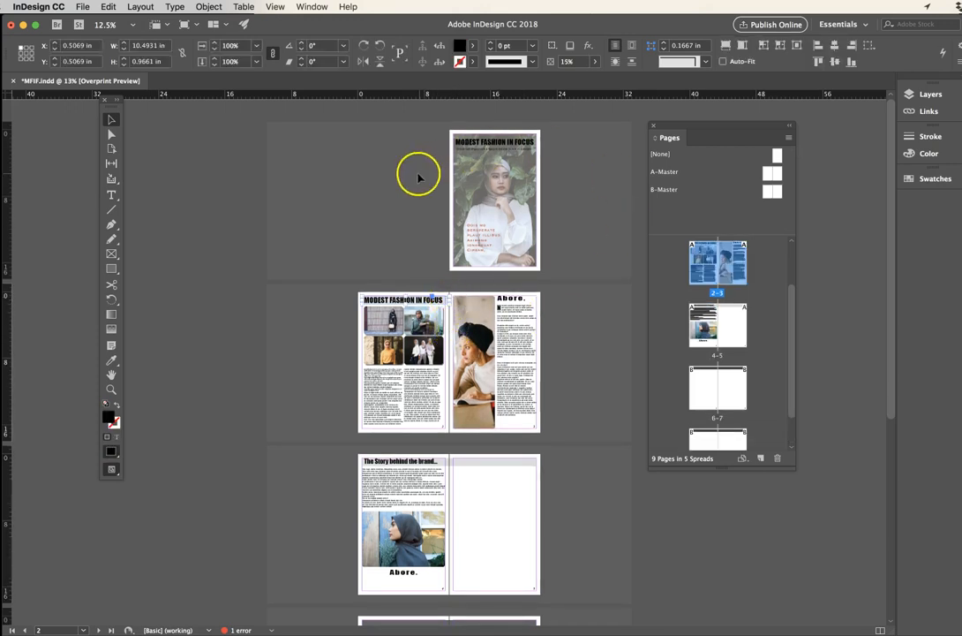
{"action": "left_click", "coordinate": [449, 134]}
{"action": "left_click", "coordinate": [517, 166]}
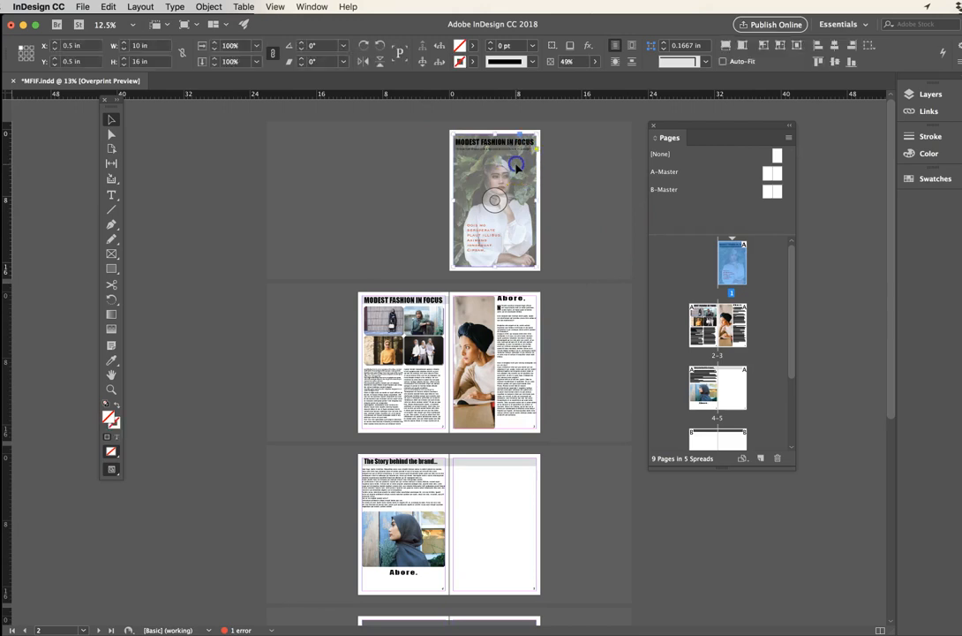
Remove the master from the cover by applying [None] to page 1.
{"action": "left_click", "coordinate": [731, 262]}
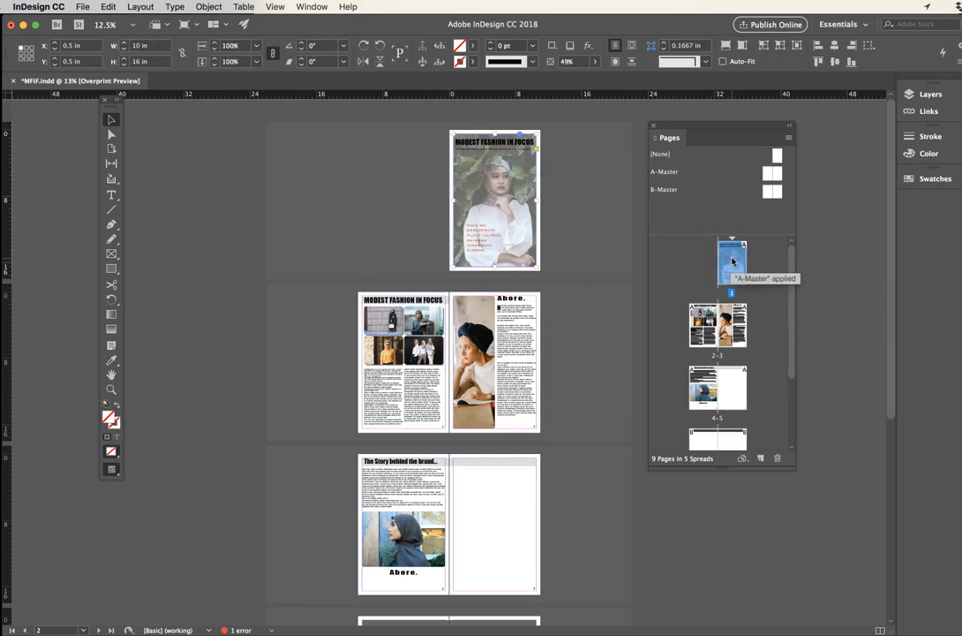
{"action": "right_click", "coordinate": [732, 261]}
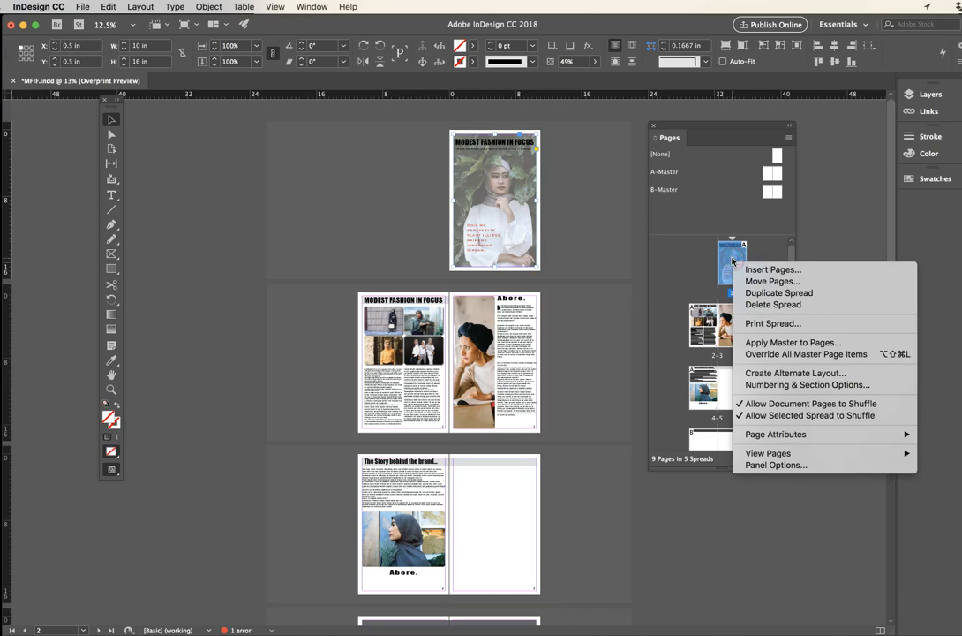
{"action": "left_click", "coordinate": [750, 342]}
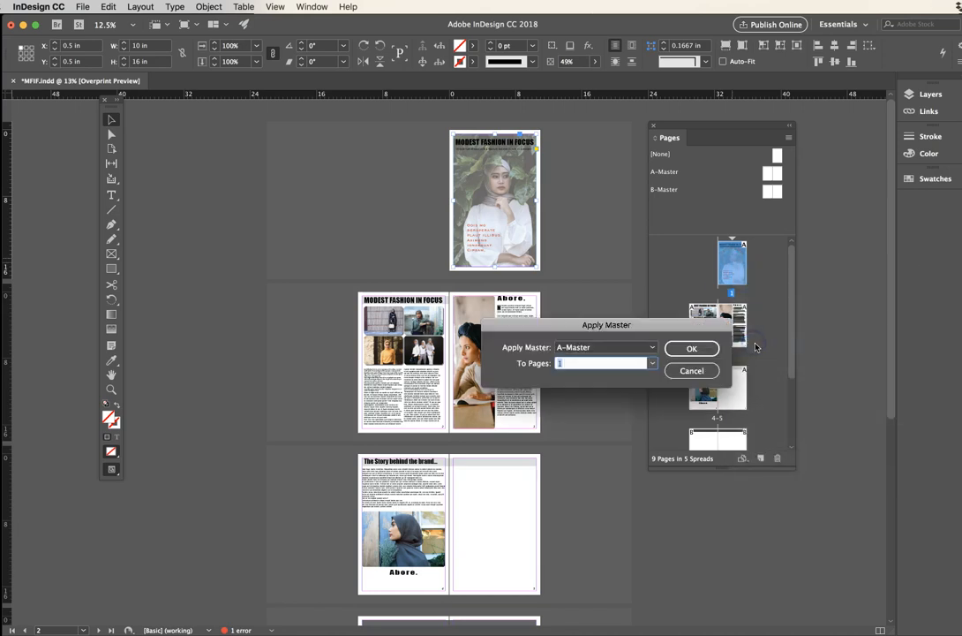
{"action": "left_click", "coordinate": [589, 347]}
{"action": "left_click", "coordinate": [586, 358]}
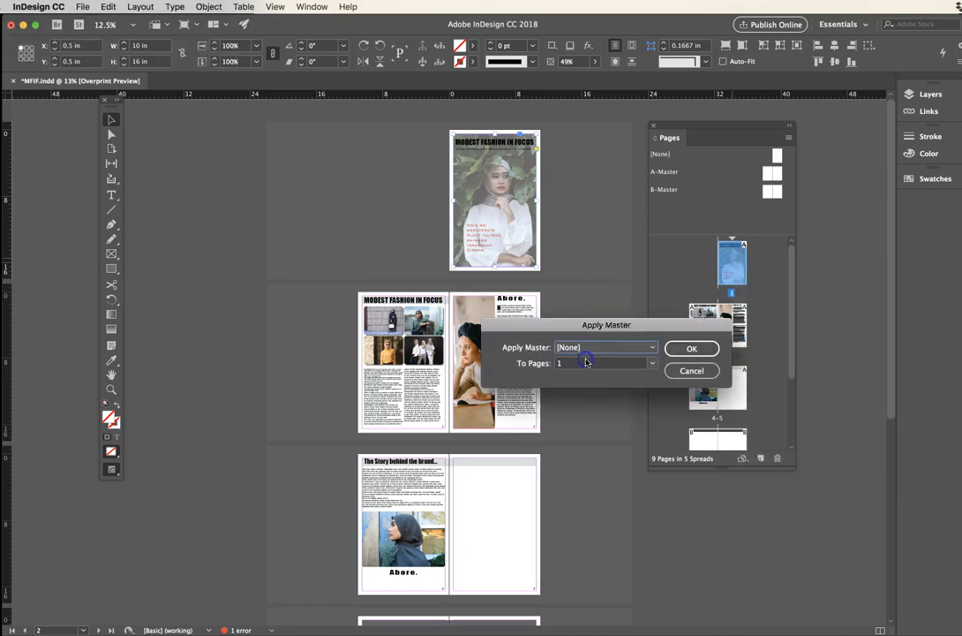
{"action": "left_click", "coordinate": [698, 350]}
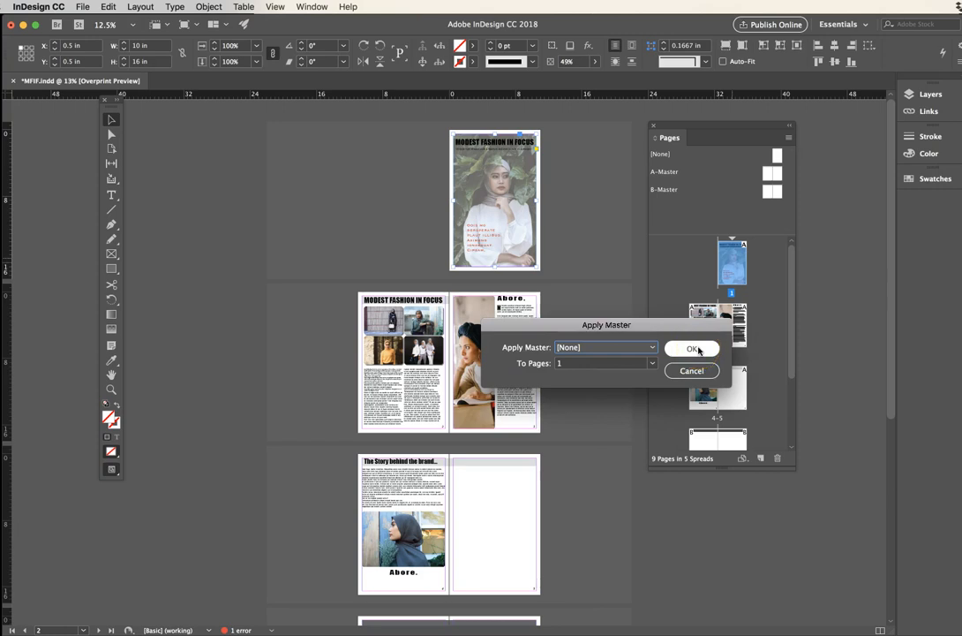
{"action": "left_click", "coordinate": [697, 350]}
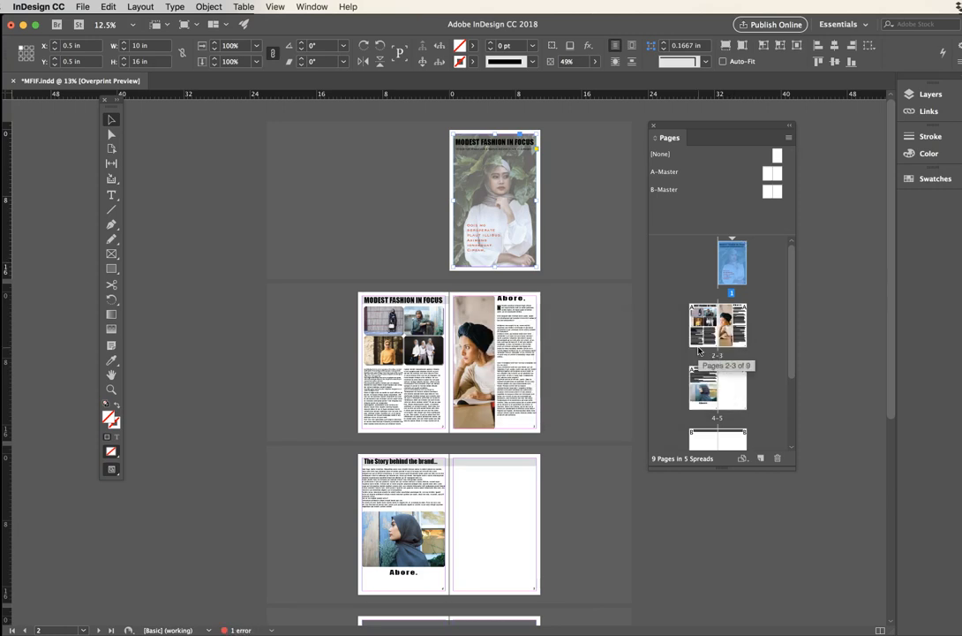
{"action": "left_click", "coordinate": [582, 342]}
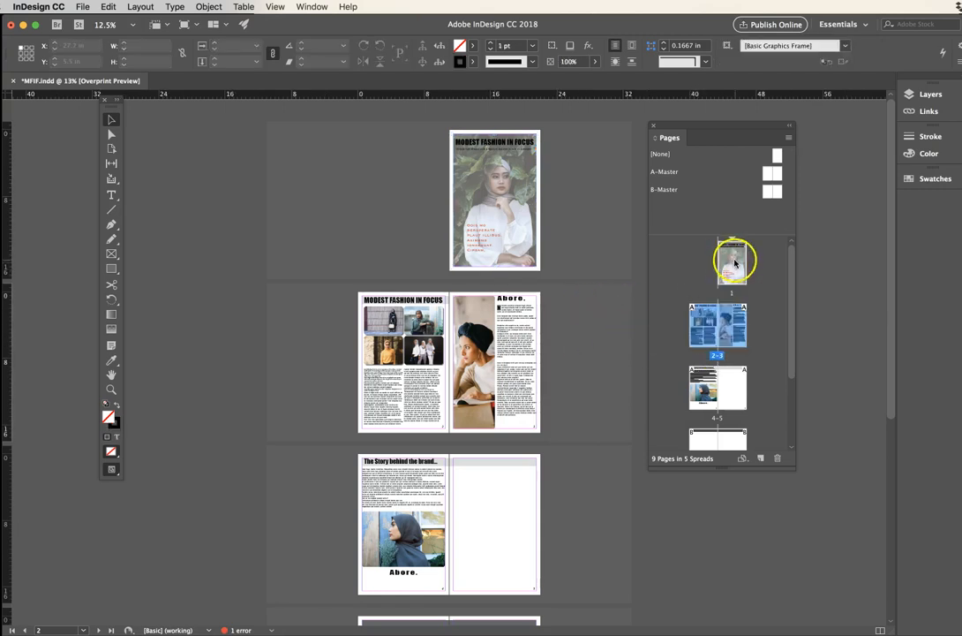
Change the prefix of the A-Master spread to LG.
{"action": "scroll", "coordinate": [719, 349], "scroll_direction": "down", "scroll_amount": 2}
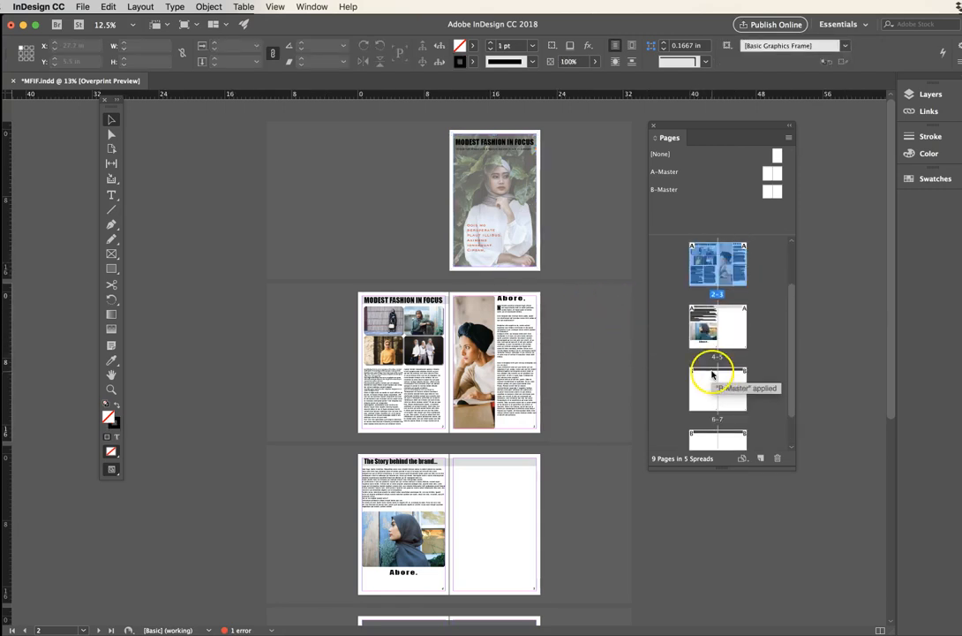
{"action": "scroll", "coordinate": [713, 376], "scroll_direction": "up", "scroll_amount": 2}
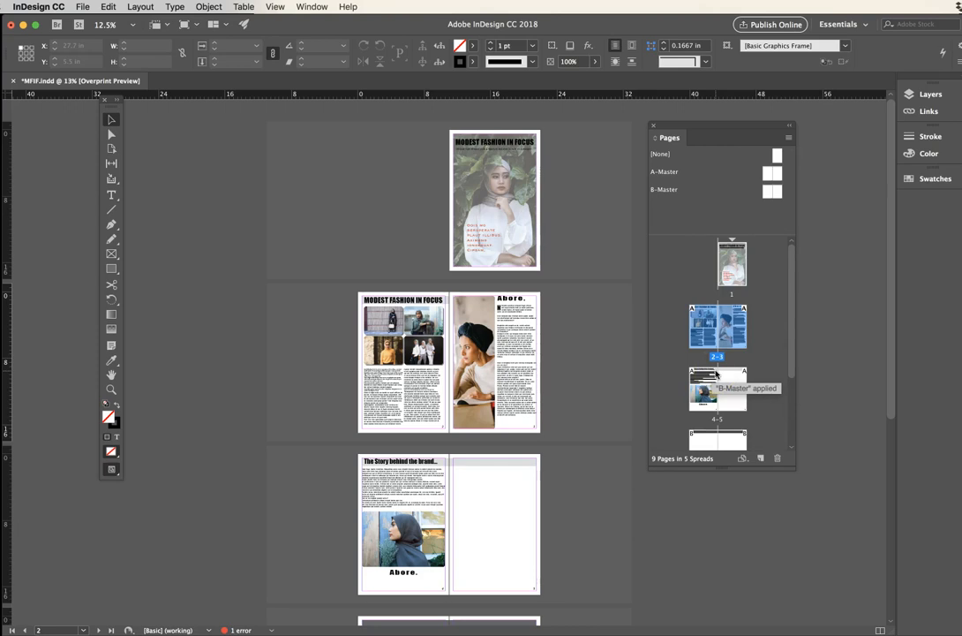
{"action": "left_click", "coordinate": [767, 173]}
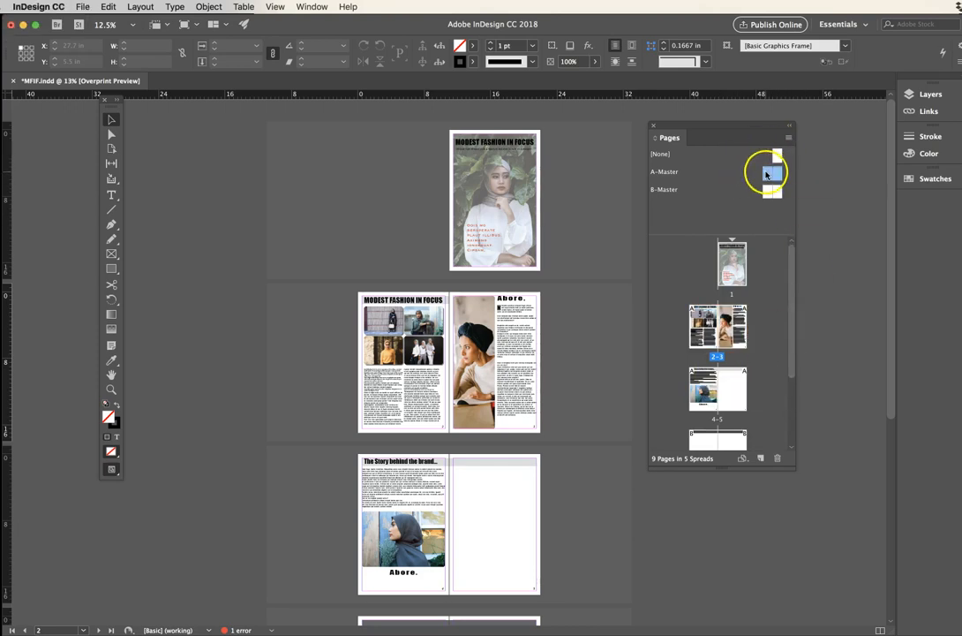
{"action": "left_click", "coordinate": [751, 209]}
{"action": "left_click", "coordinate": [769, 175]}
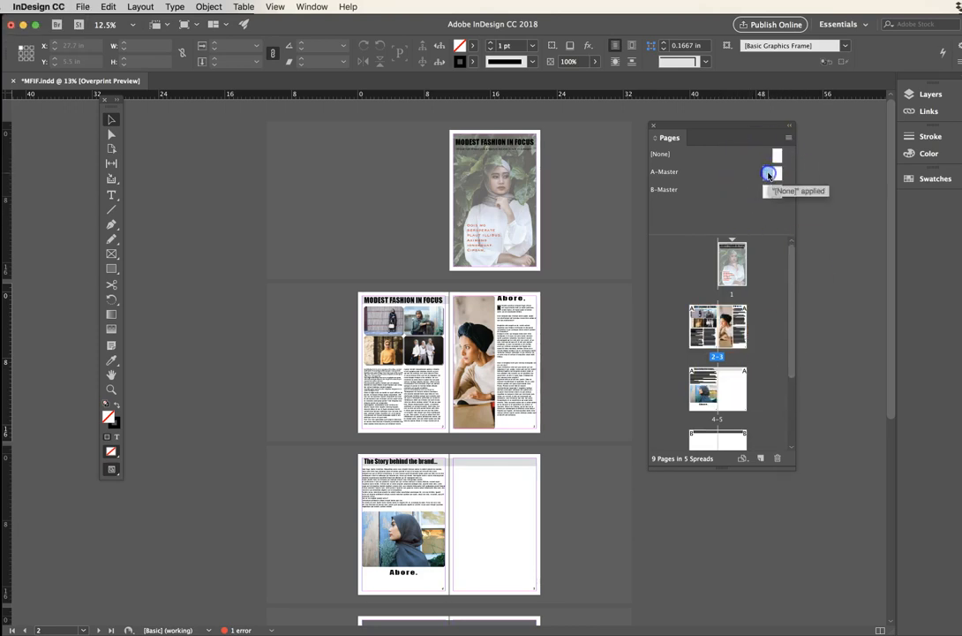
{"action": "right_click", "coordinate": [766, 175]}
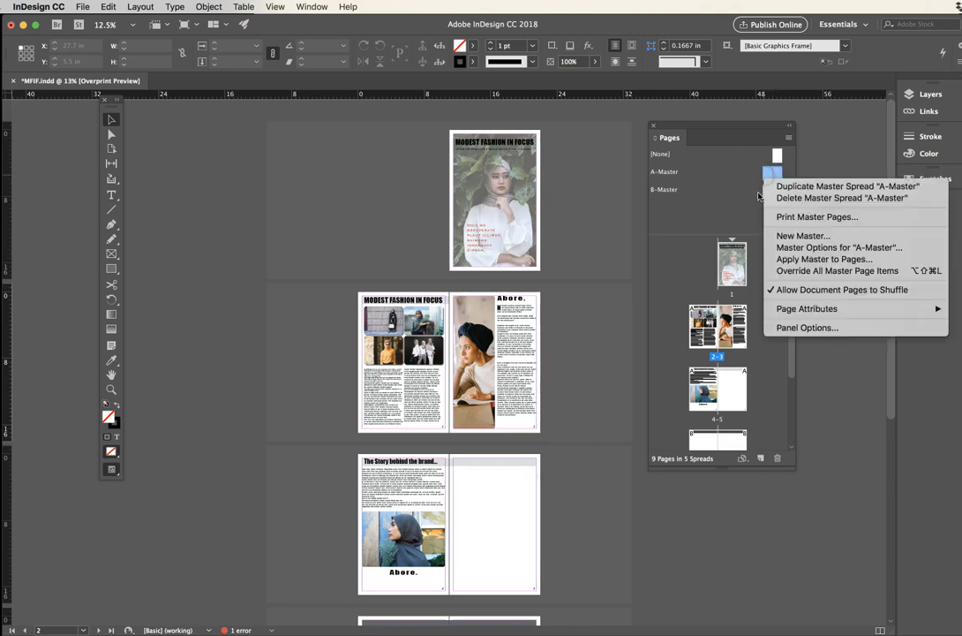
{"action": "left_click", "coordinate": [801, 248]}
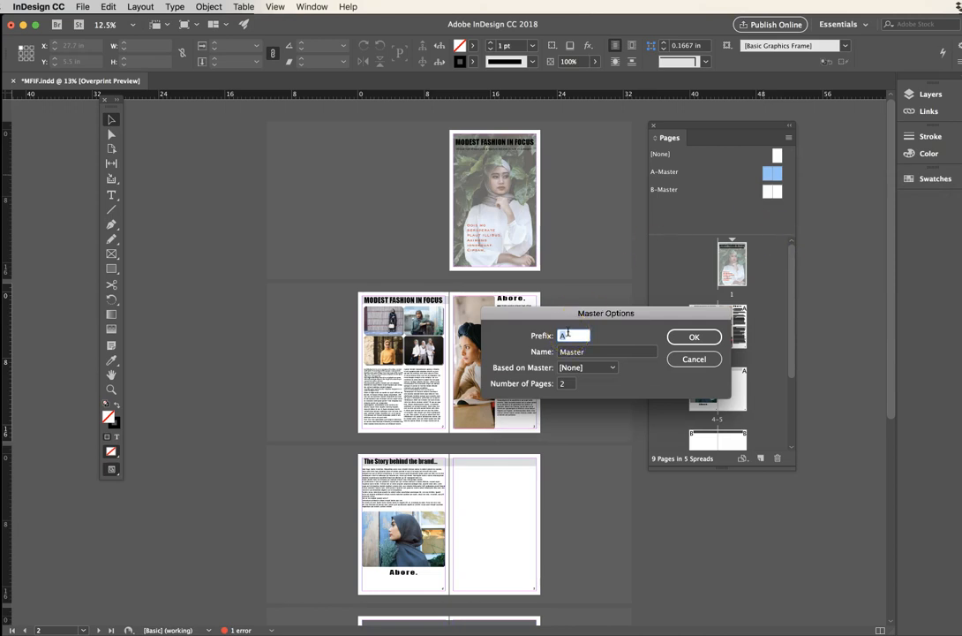
{"action": "type", "text": "LG"}
{"action": "left_click", "coordinate": [694, 336]}
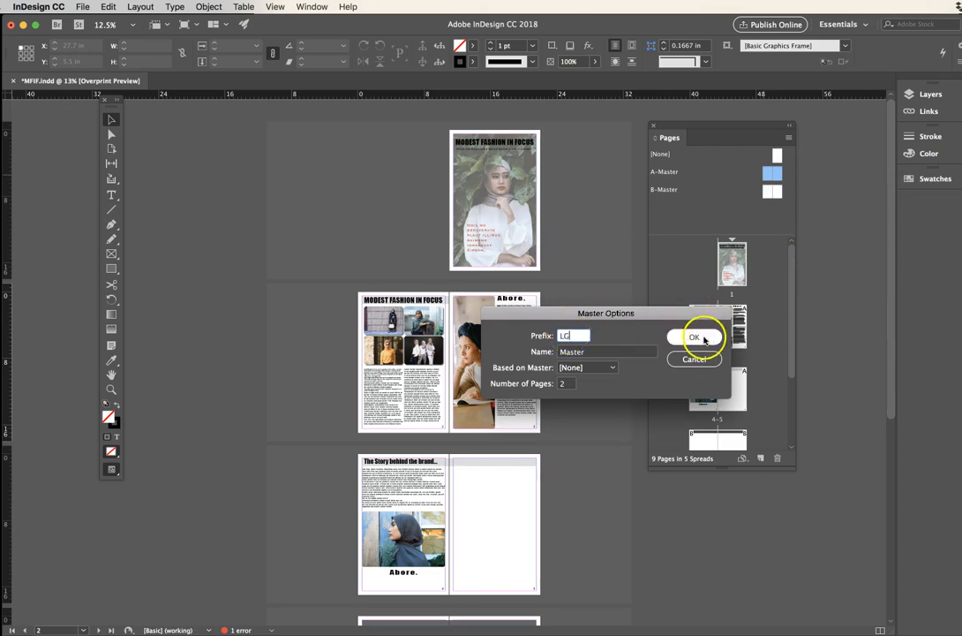
Change the prefix of the B-Master spread to DG.
{"action": "left_click", "coordinate": [769, 191]}
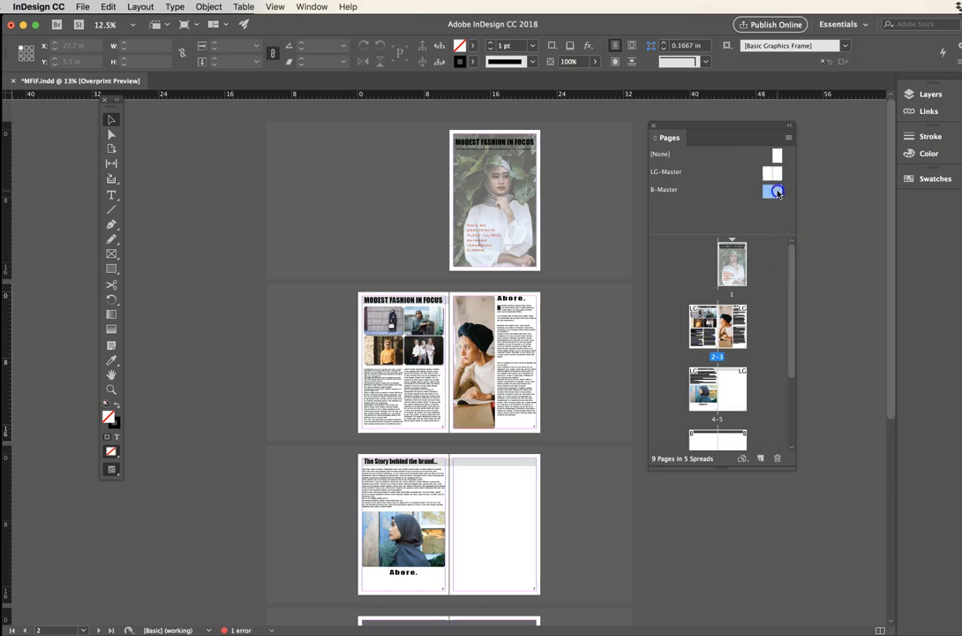
{"action": "right_click", "coordinate": [768, 193]}
{"action": "left_click", "coordinate": [793, 259]}
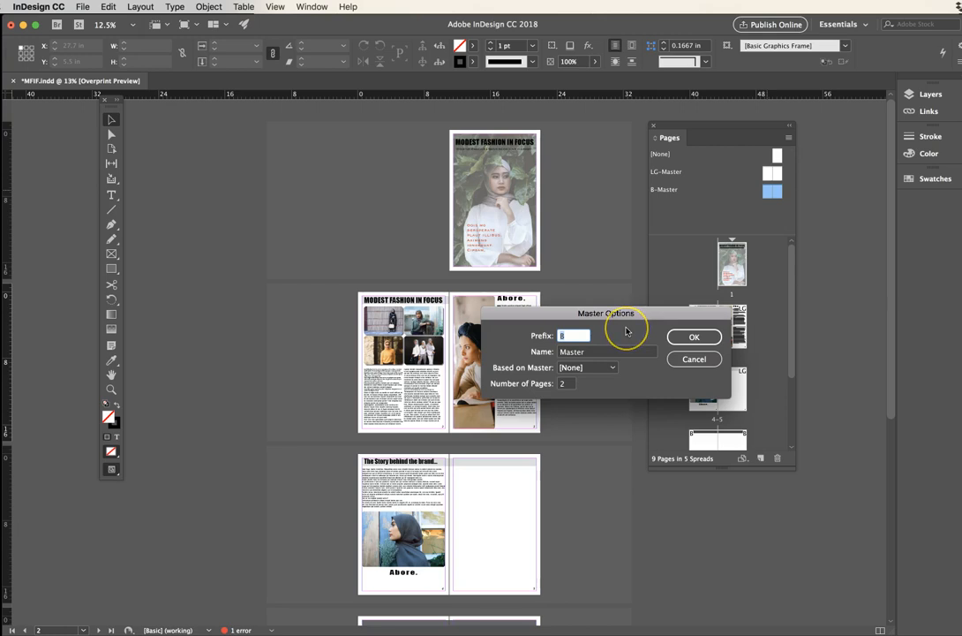
{"action": "key", "text": "Return"}
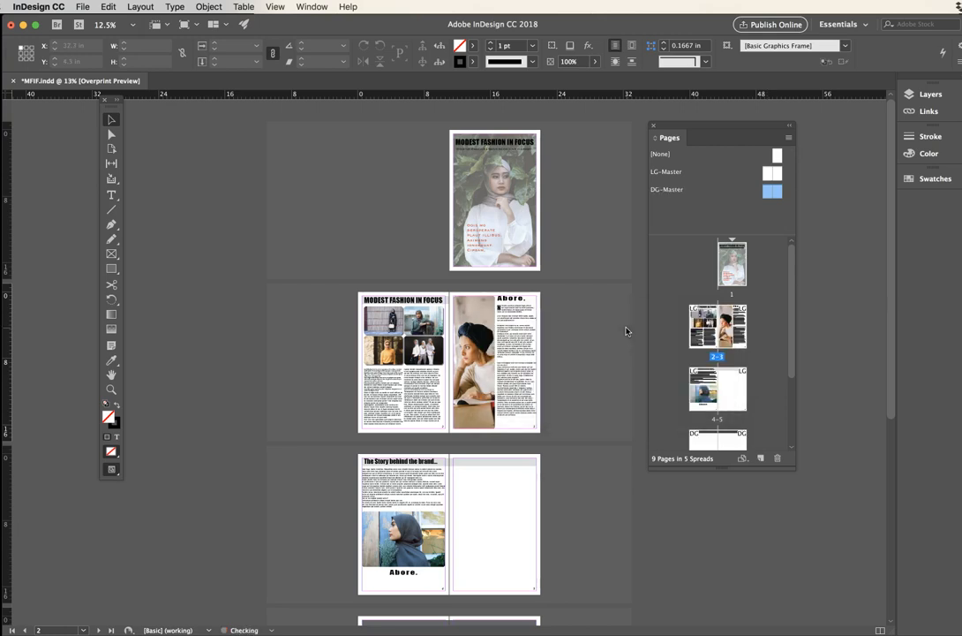
Examine the page-number markers on the LG-Master and DG-Master spreads and compare them with the numbers on the document pages.
{"action": "double_click", "coordinate": [771, 173]}
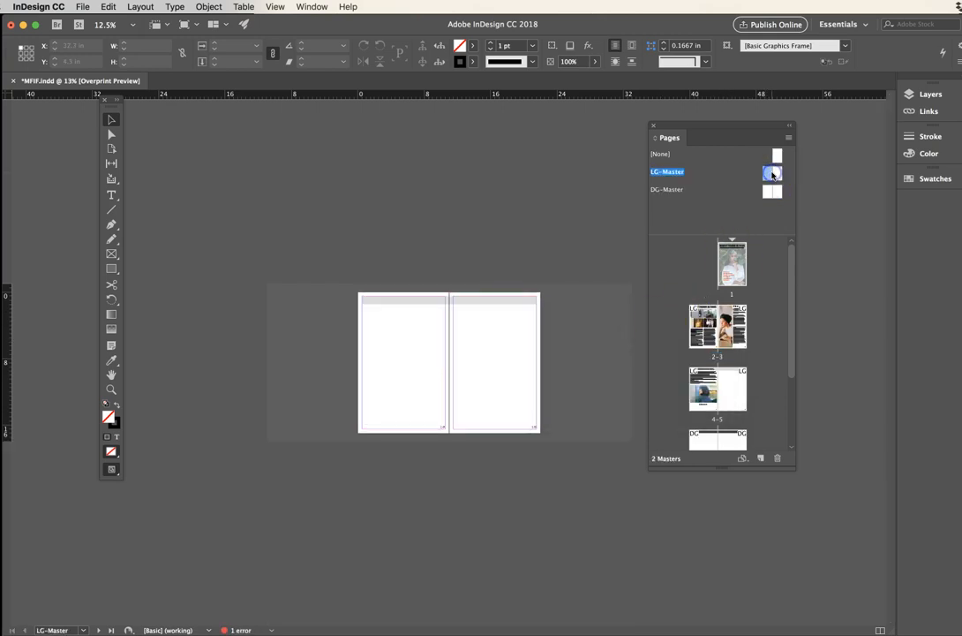
{"action": "left_click", "coordinate": [472, 432]}
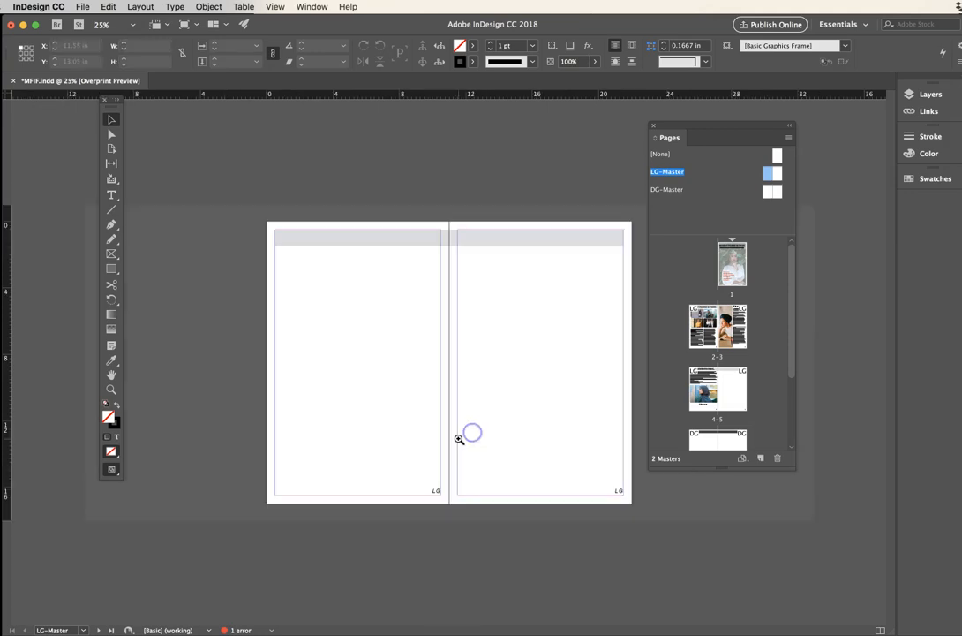
{"action": "left_click", "coordinate": [436, 493]}
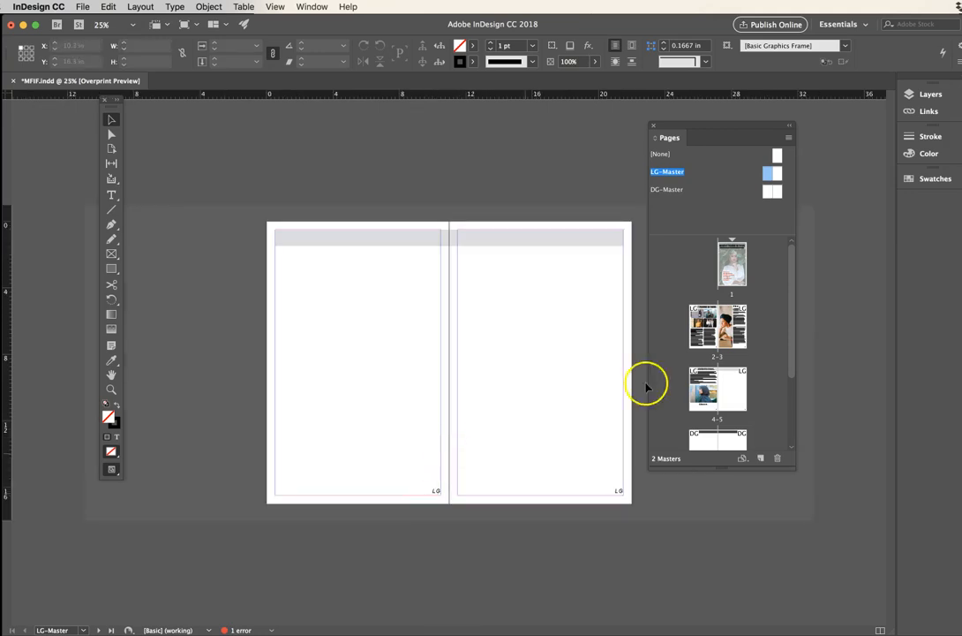
{"action": "double_click", "coordinate": [769, 192]}
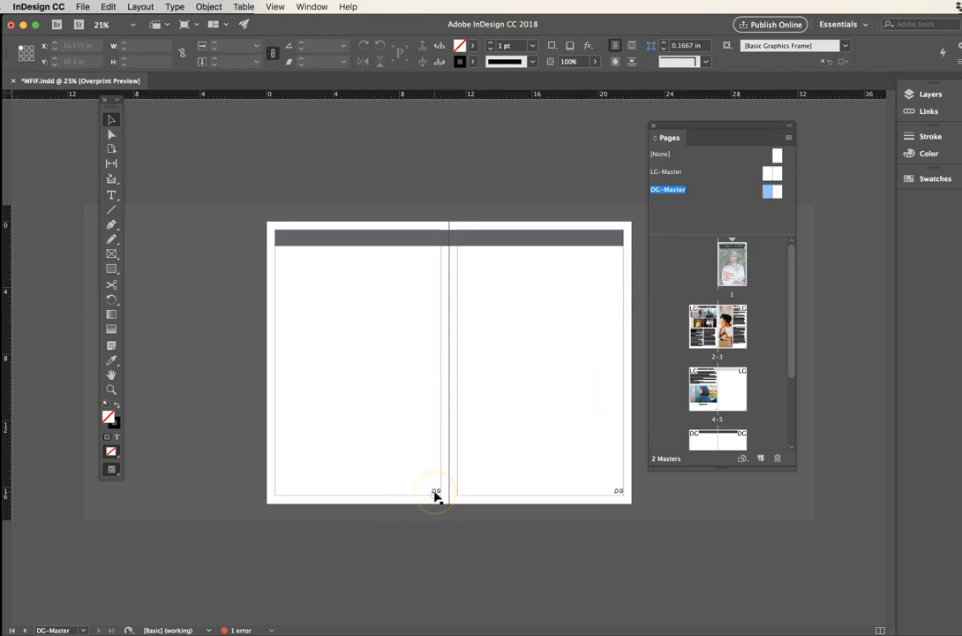
{"action": "scroll", "coordinate": [717, 377], "scroll_direction": "down", "scroll_amount": 3}
{"action": "double_click", "coordinate": [706, 408]}
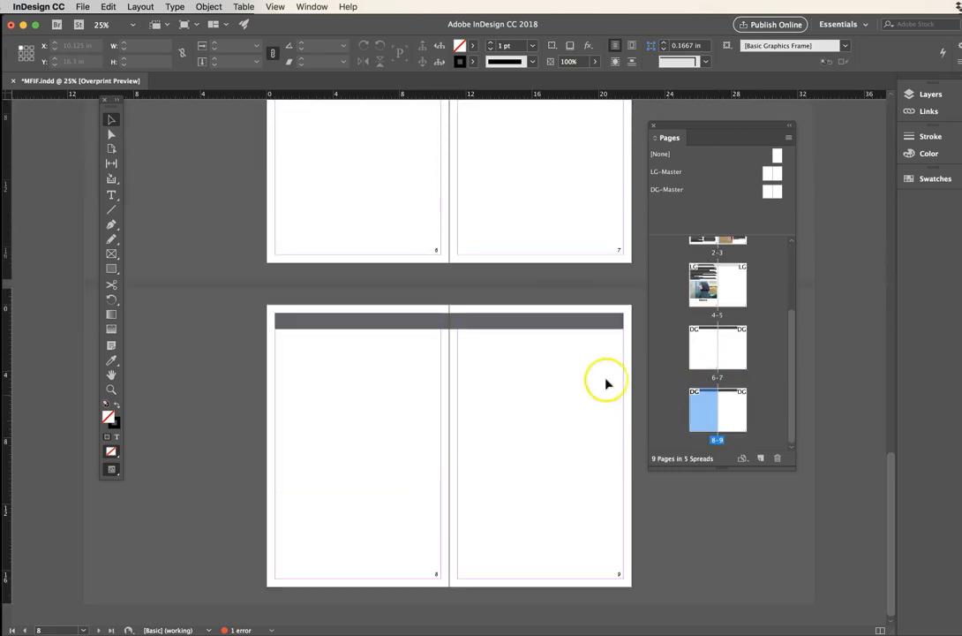
{"action": "scroll", "coordinate": [556, 344], "scroll_direction": "up", "scroll_amount": 10}
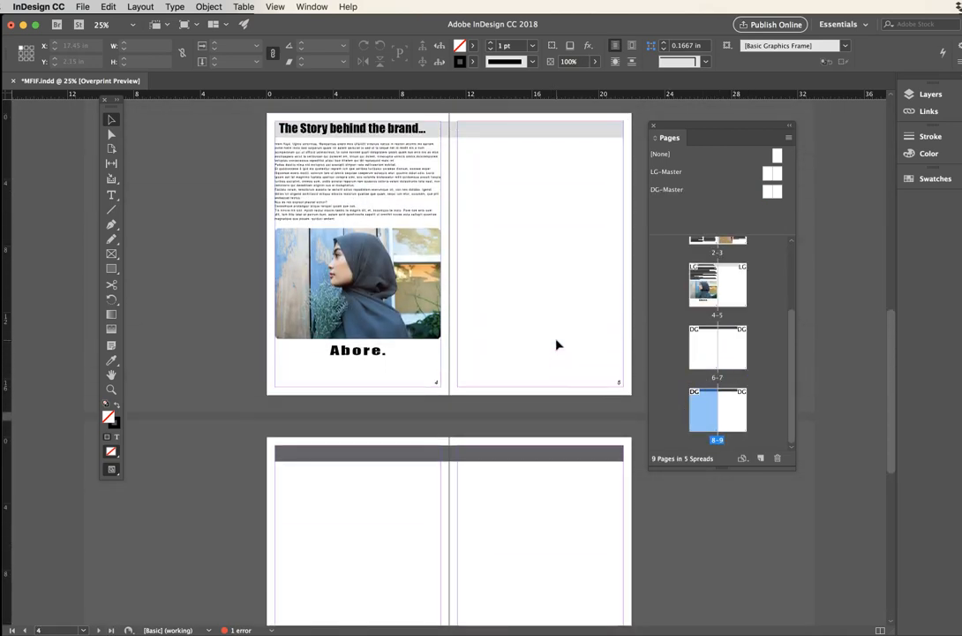
{"action": "scroll", "coordinate": [551, 357], "scroll_direction": "up", "scroll_amount": 6}
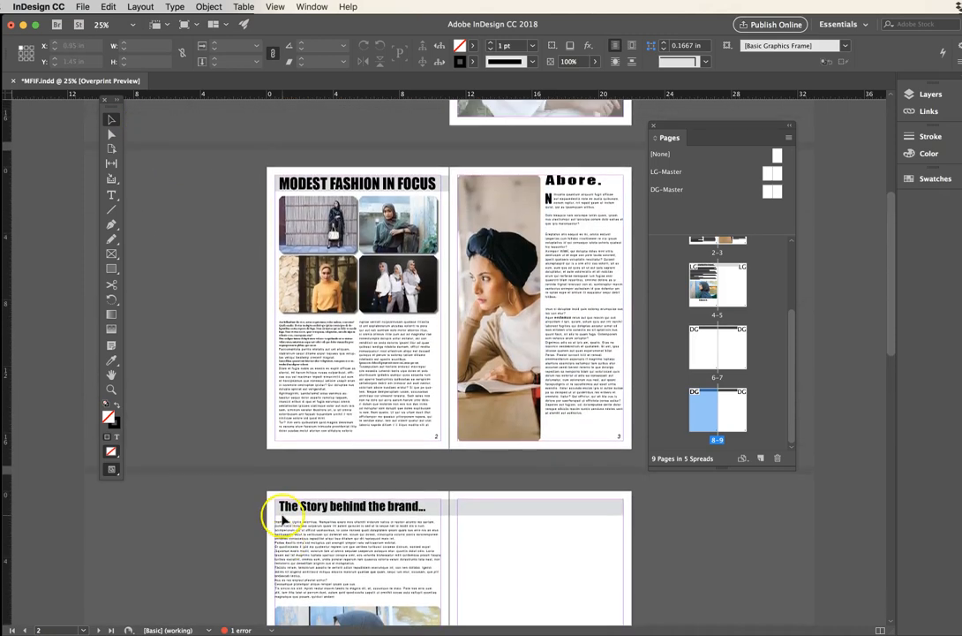
Trim the overset story in the second text column on page 2 by repeatedly deleting its last visible lines.
{"action": "left_click", "coordinate": [237, 630]}
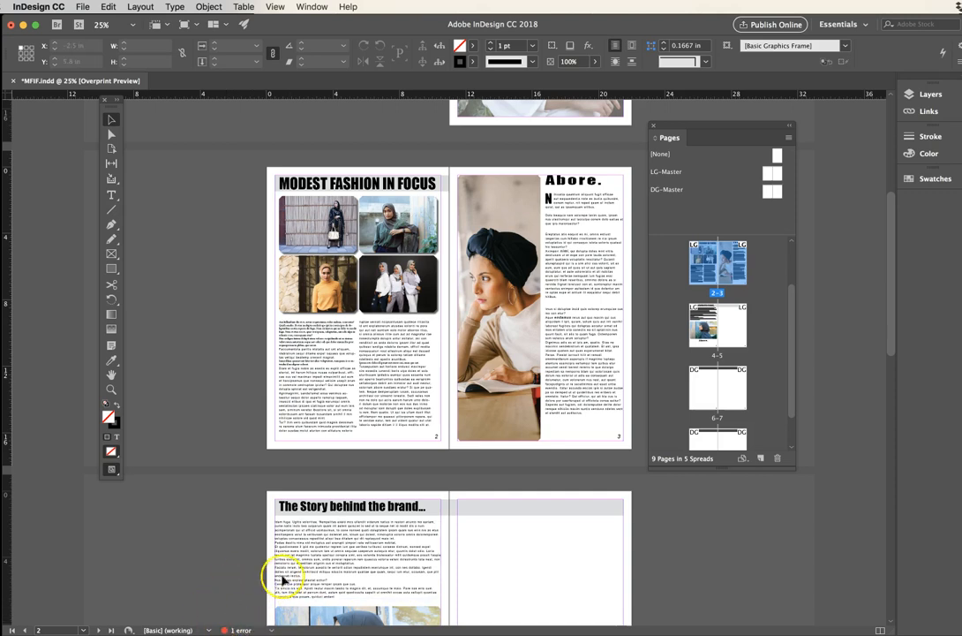
{"action": "left_click", "coordinate": [395, 384]}
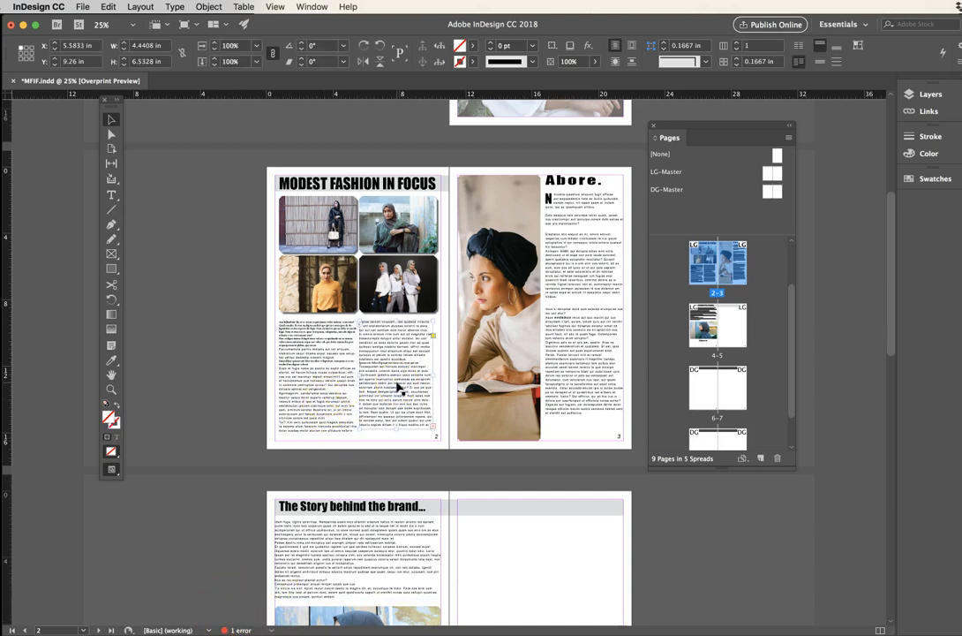
{"action": "double_click", "coordinate": [372, 386]}
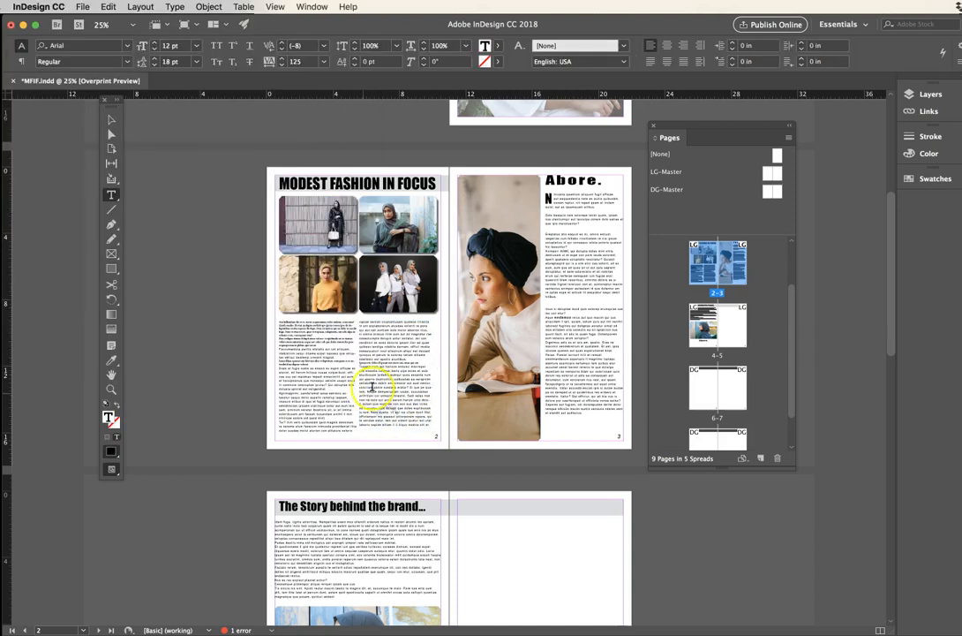
{"action": "left_click_drag", "start_coordinate": [360, 408], "coordinate": [475, 450]}
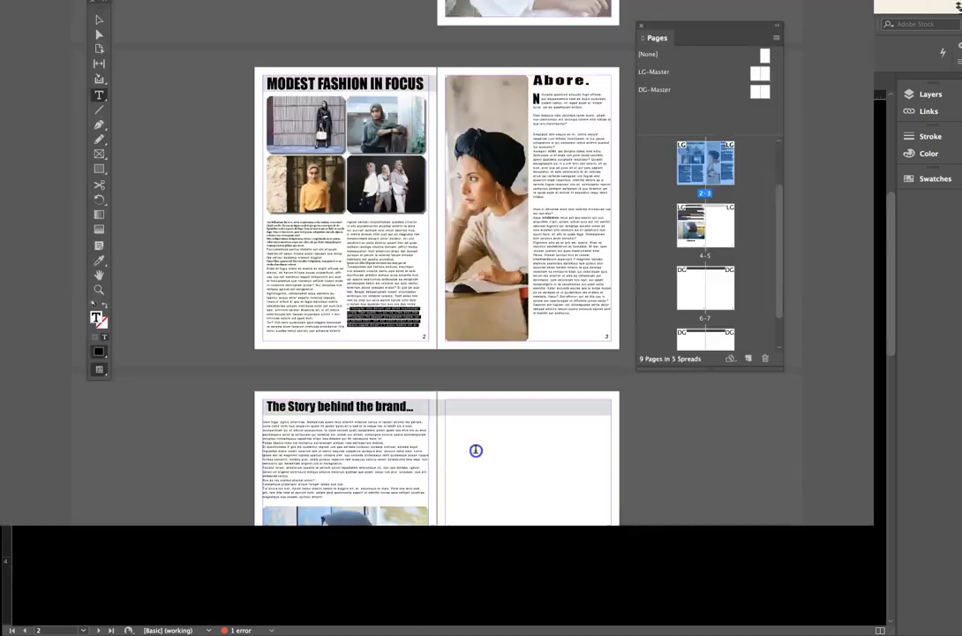
{"action": "left_click", "coordinate": [415, 421]}
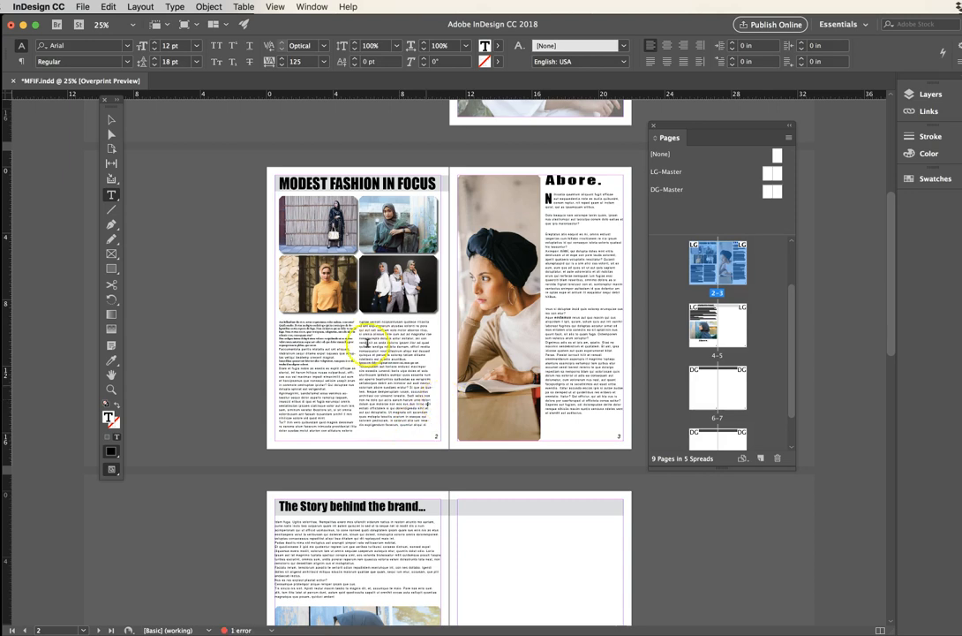
{"action": "left_click", "coordinate": [112, 120]}
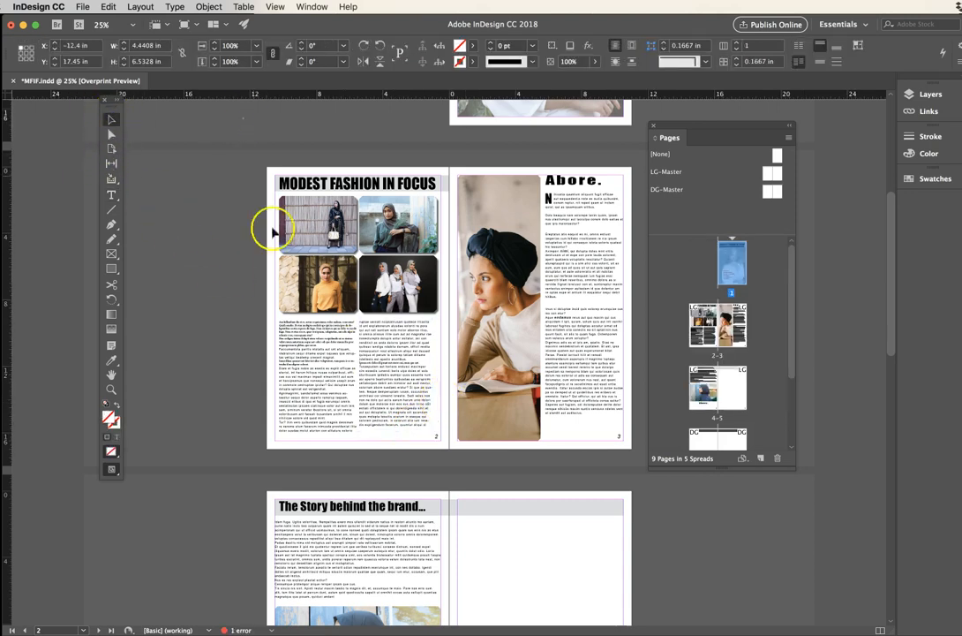
{"action": "double_click", "coordinate": [394, 395]}
{"action": "left_click_drag", "start_coordinate": [358, 389], "coordinate": [478, 441]}
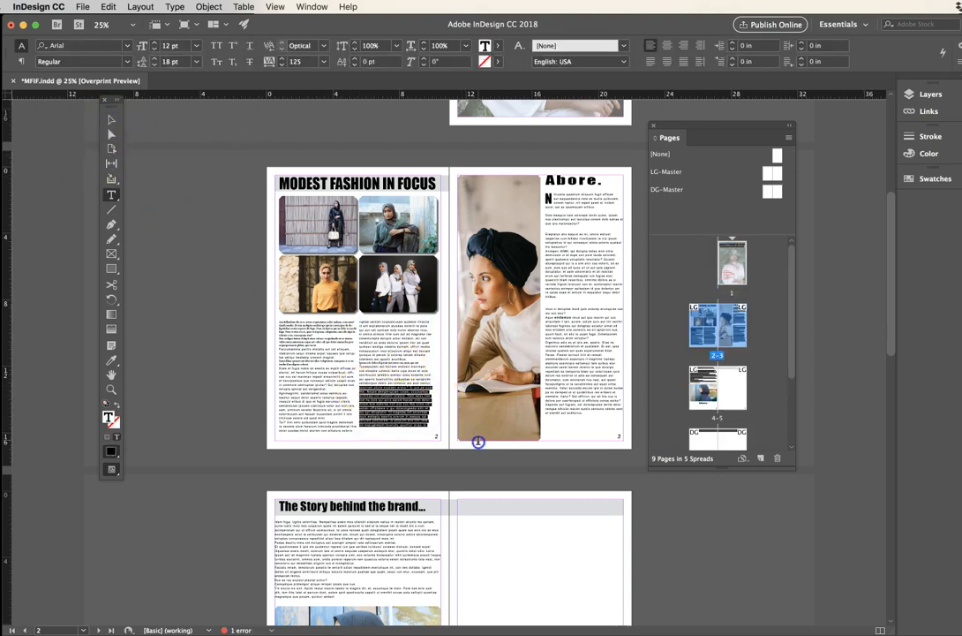
{"action": "left_click", "coordinate": [111, 120]}
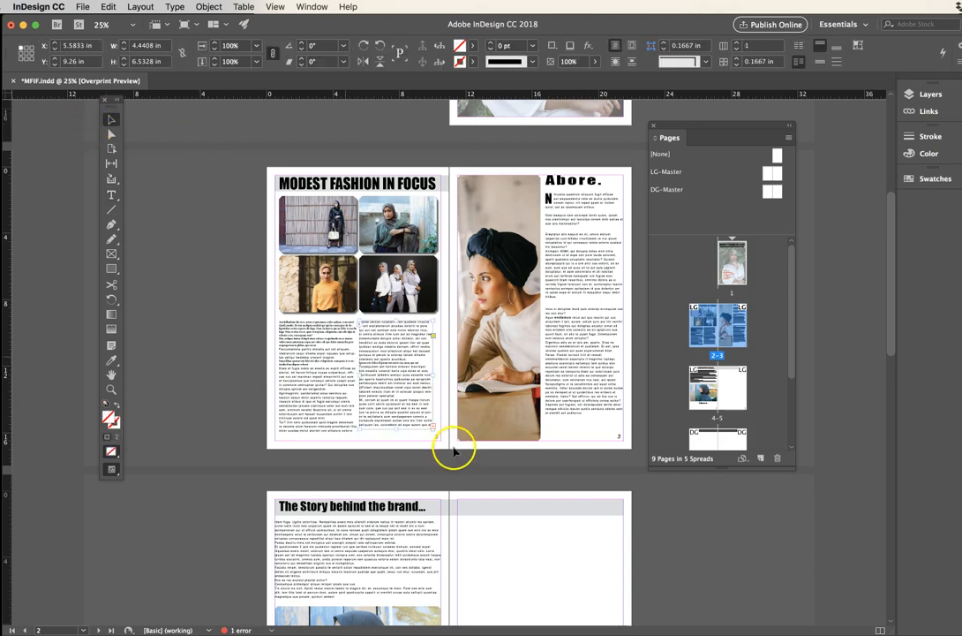
{"action": "double_click", "coordinate": [382, 408]}
{"action": "left_click_drag", "start_coordinate": [383, 408], "coordinate": [469, 484]}
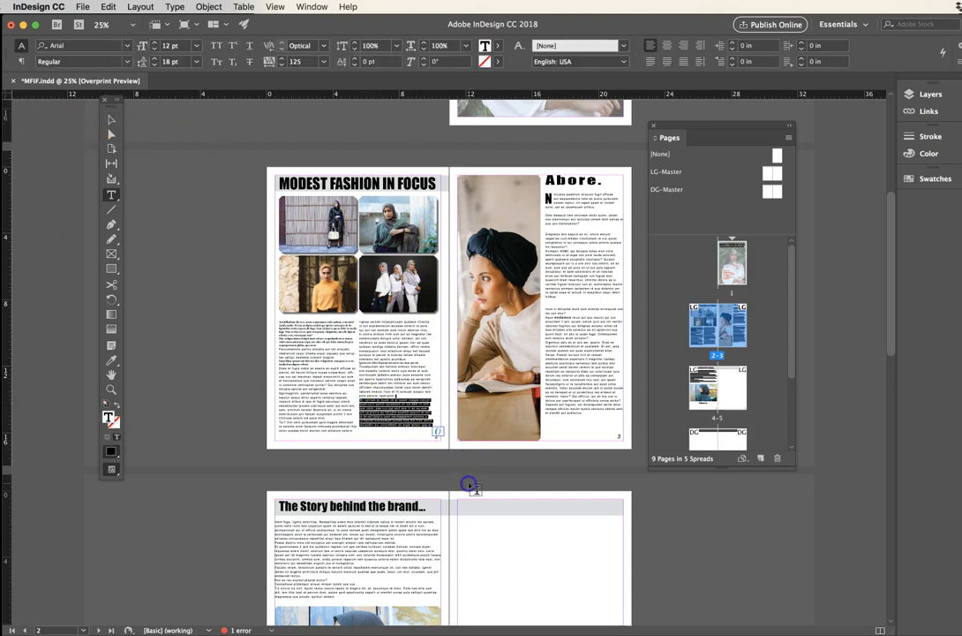
{"action": "left_click", "coordinate": [111, 120]}
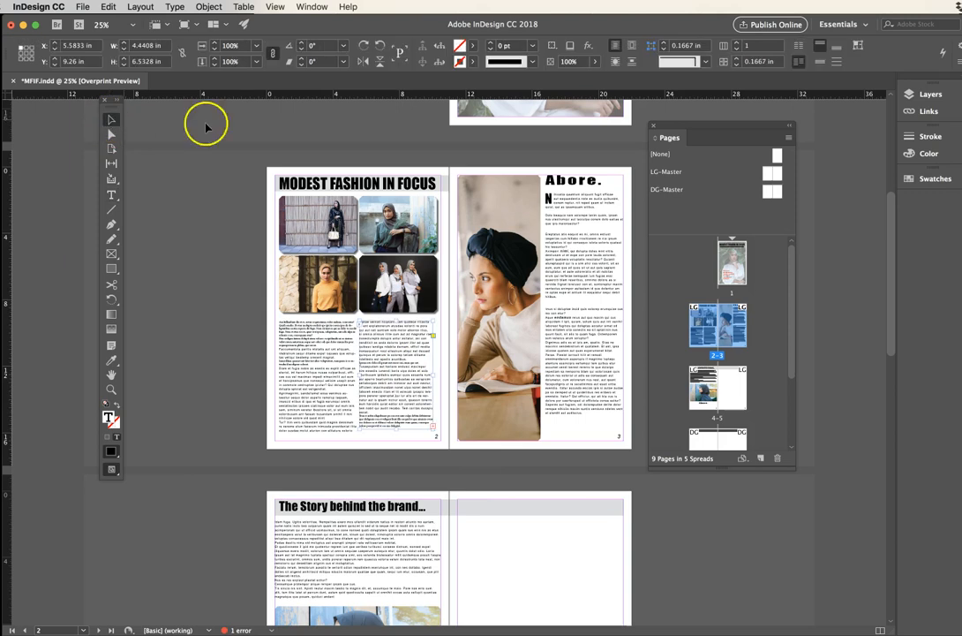
Delete everything below the opening lines of page 2's second text column to clear the overset text, and check the frame's overflow.
{"action": "double_click", "coordinate": [389, 401]}
{"action": "left_click_drag", "start_coordinate": [357, 329], "coordinate": [426, 456]}
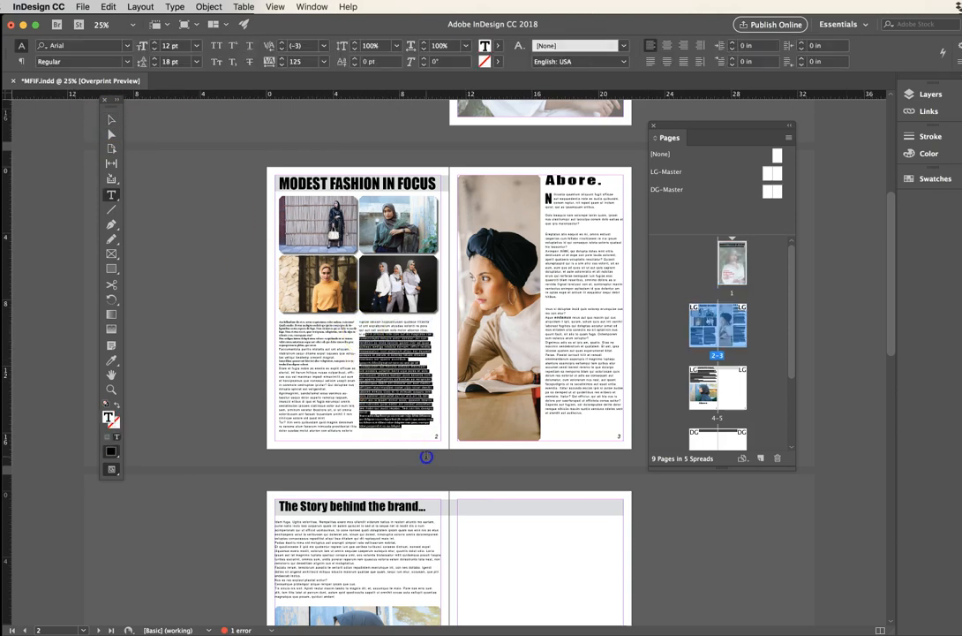
{"action": "key", "text": "BackSpace"}
{"action": "left_click", "coordinate": [107, 129]}
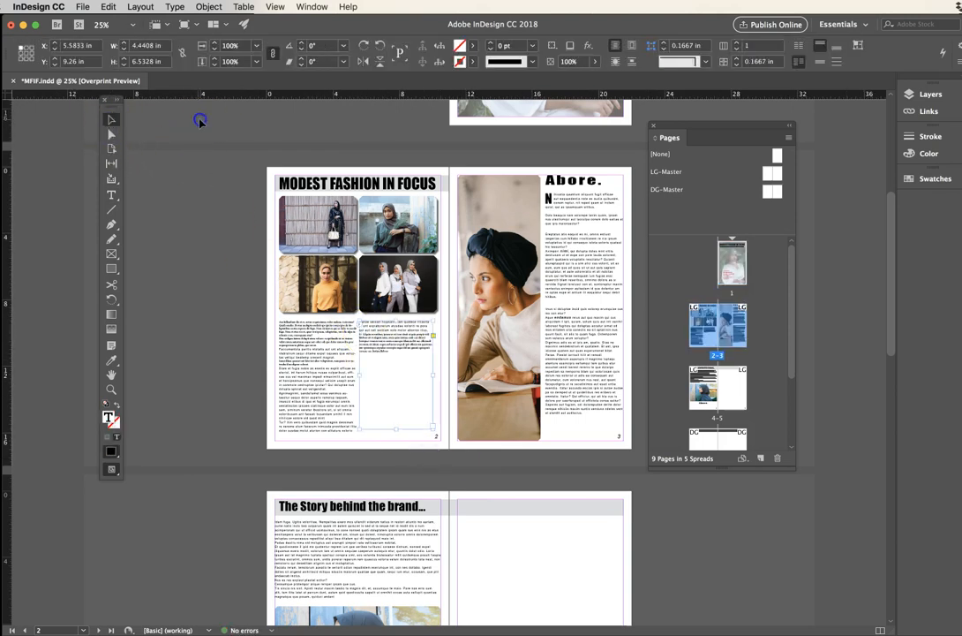
{"action": "left_click", "coordinate": [435, 433]}
{"action": "left_click", "coordinate": [386, 339]}
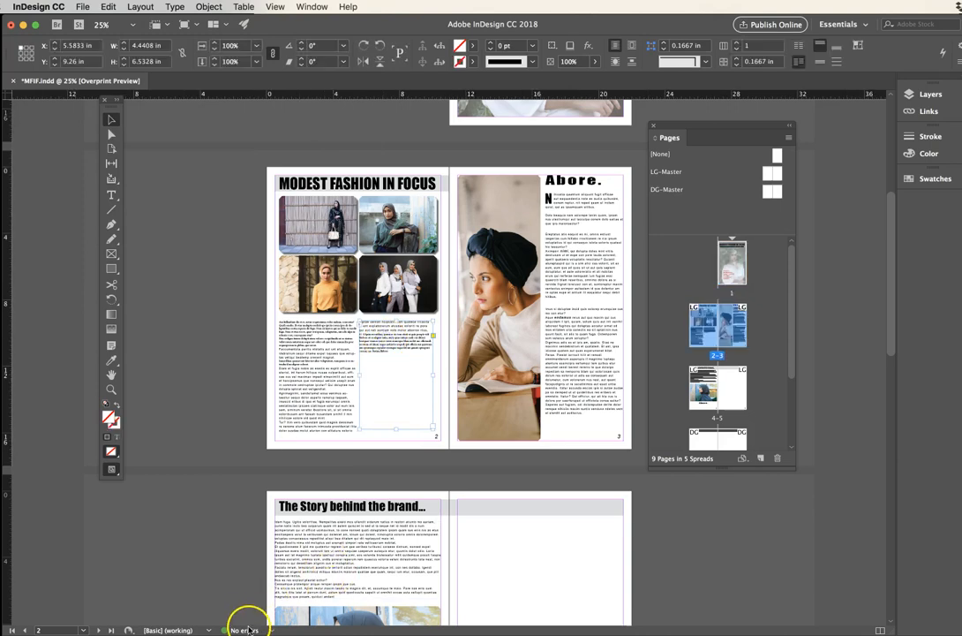
Save the document and package it as MFIF02 Folder in ID DEMO Hijabi Fashion with fonts, linked graphics, IDML and a [High Quality Print] PDF.
{"action": "left_click", "coordinate": [82, 6]}
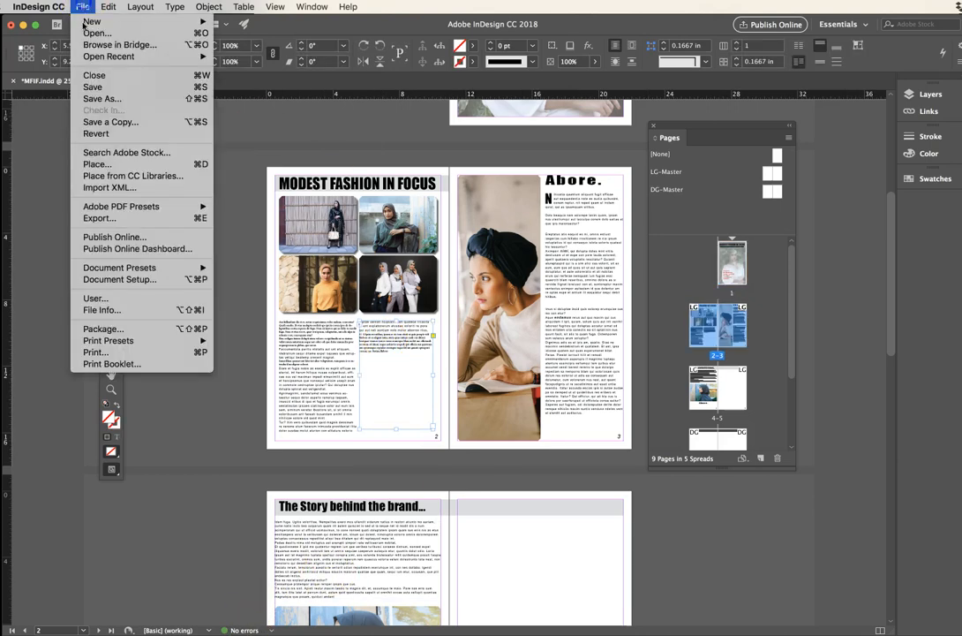
{"action": "left_click", "coordinate": [106, 329]}
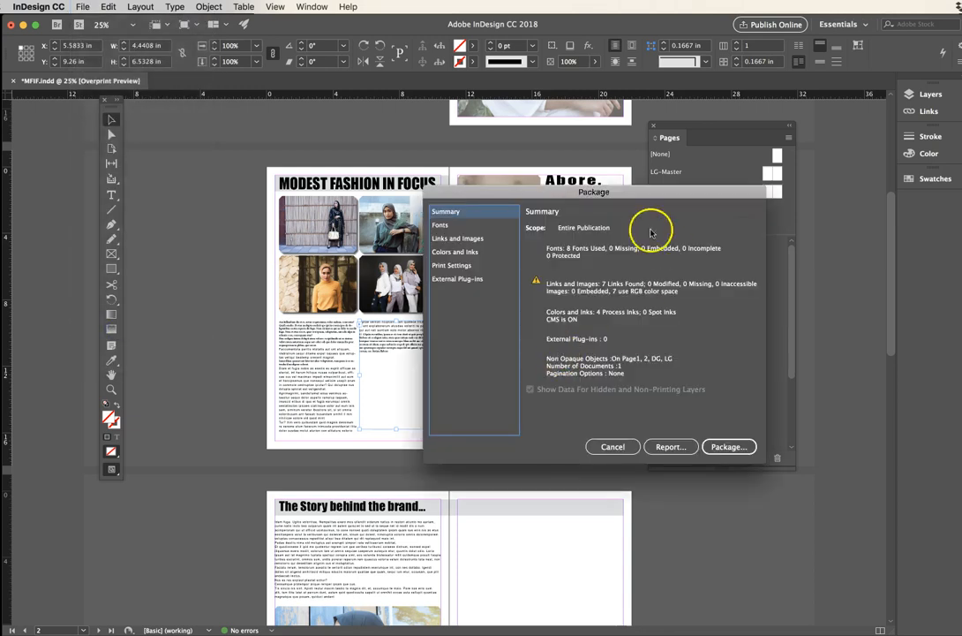
{"action": "left_click", "coordinate": [743, 448]}
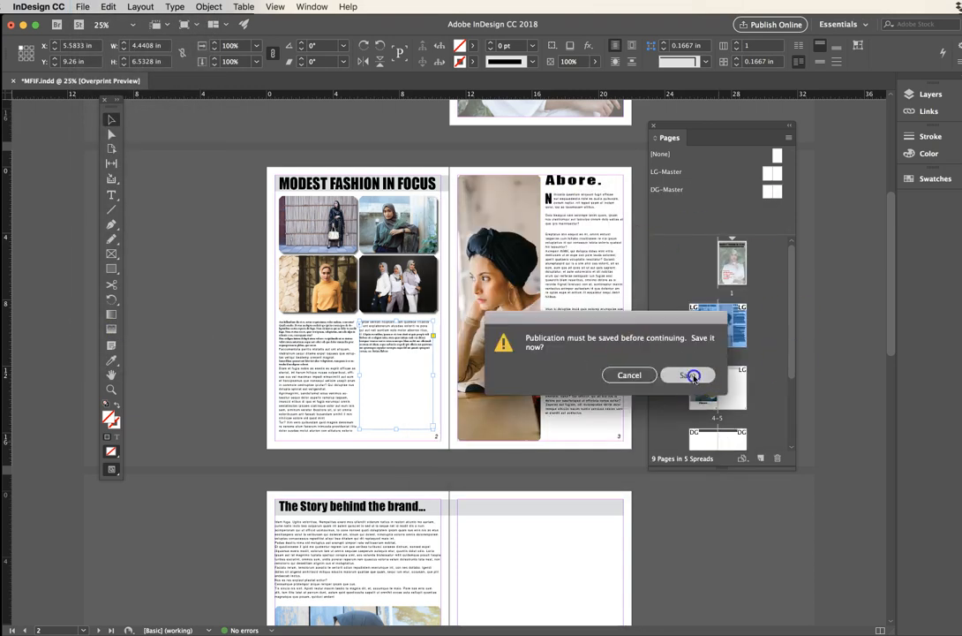
{"action": "left_click", "coordinate": [688, 376]}
{"action": "left_click", "coordinate": [755, 324]}
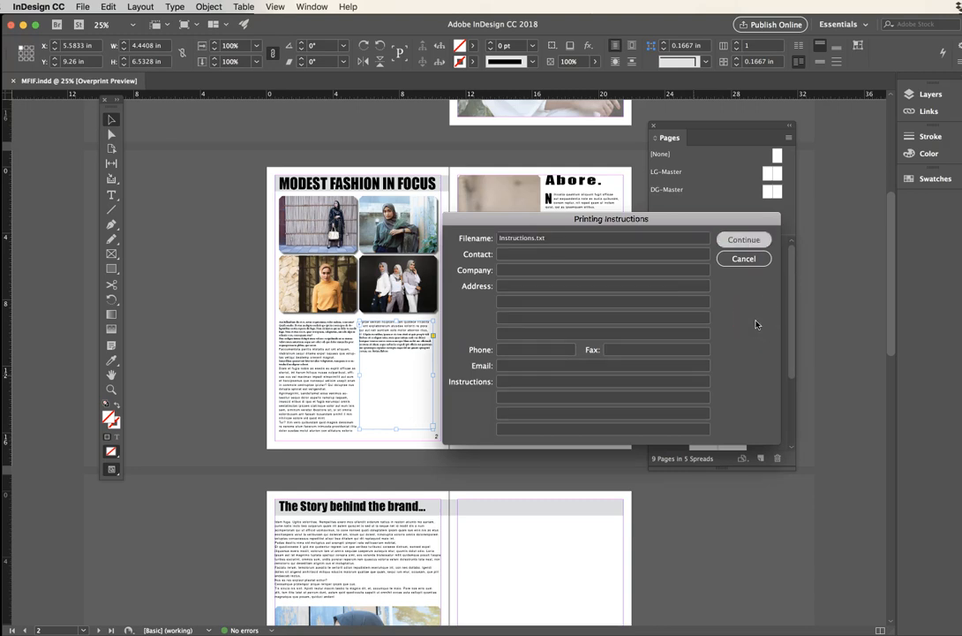
{"action": "left_click", "coordinate": [743, 239]}
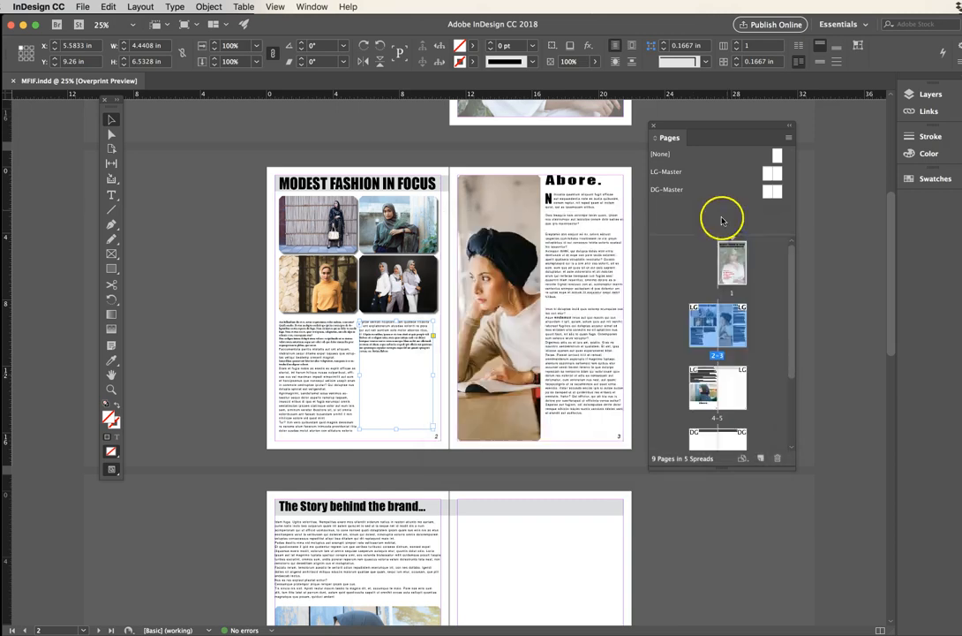
{"action": "left_click", "coordinate": [557, 147]}
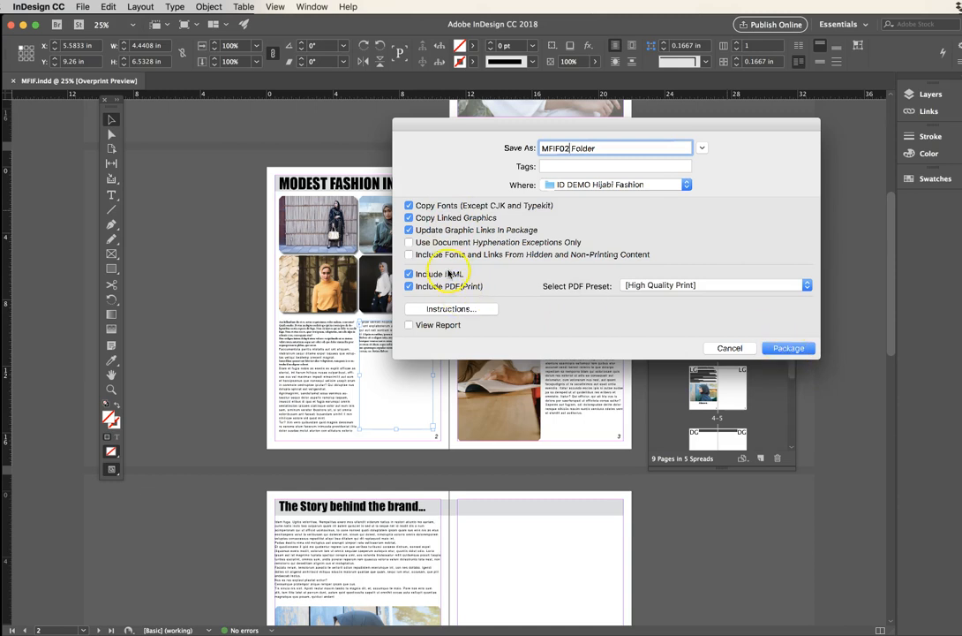
{"action": "left_click", "coordinate": [792, 348]}
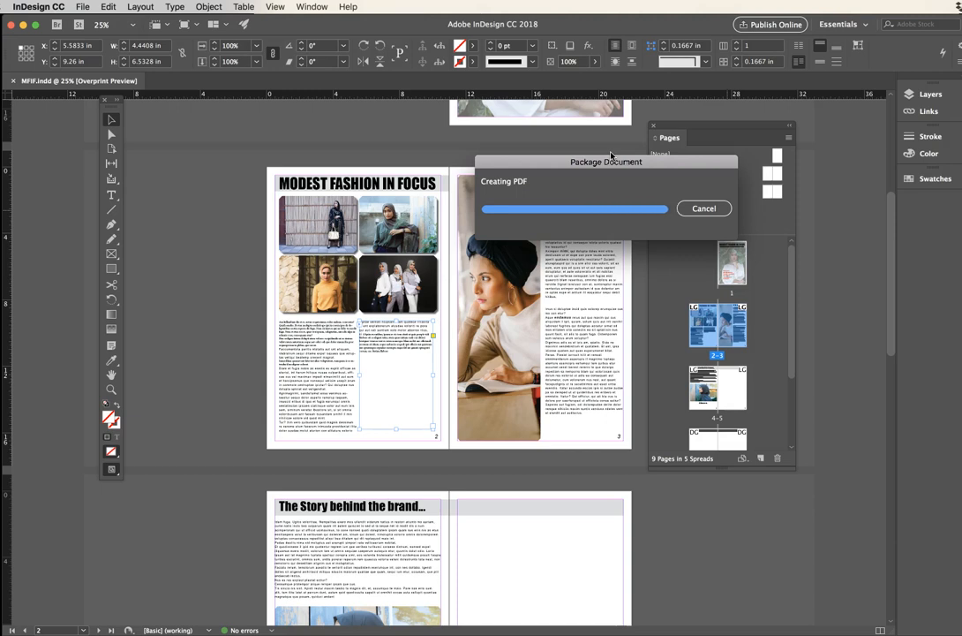
Browse to MFIF02 Folder and examine its packaged files, including the Document fonts and Links folders, without opening a document.
{"action": "scroll", "coordinate": [520, 129], "scroll_direction": "down", "scroll_amount": 2}
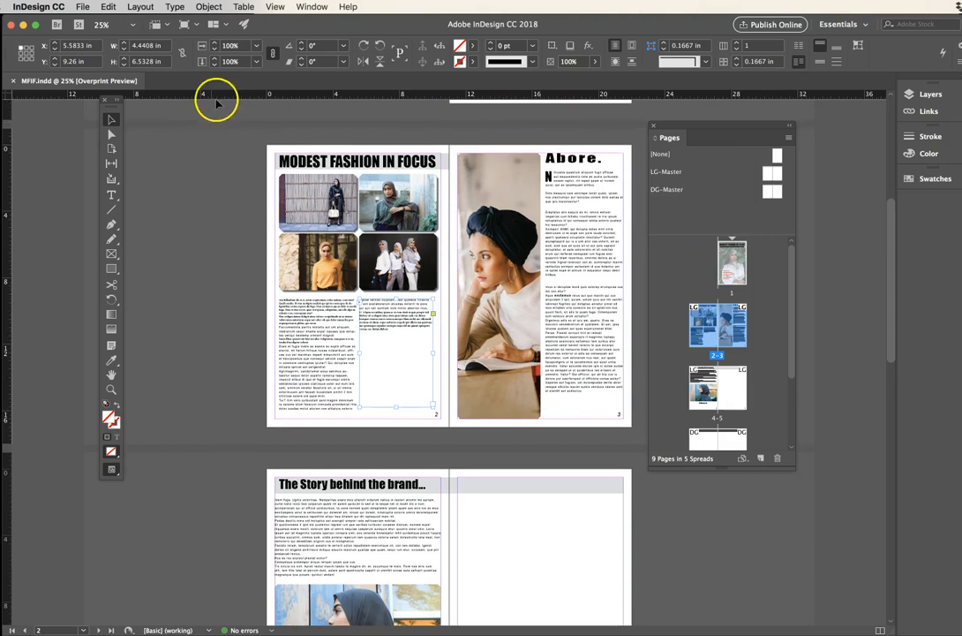
{"action": "left_click", "coordinate": [82, 7]}
{"action": "left_click", "coordinate": [97, 33]}
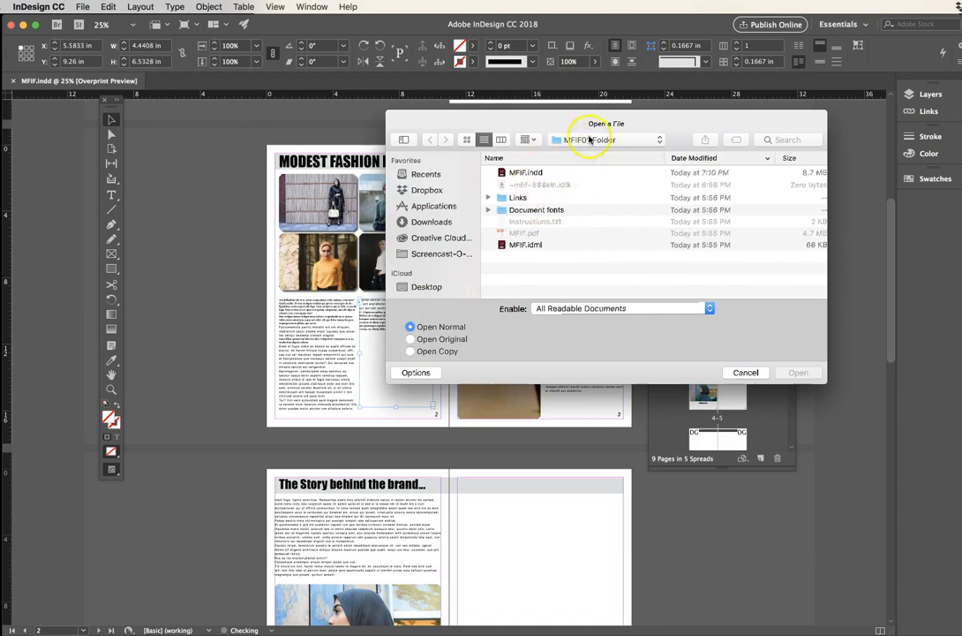
{"action": "left_click", "coordinate": [589, 140]}
{"action": "left_click", "coordinate": [589, 154]}
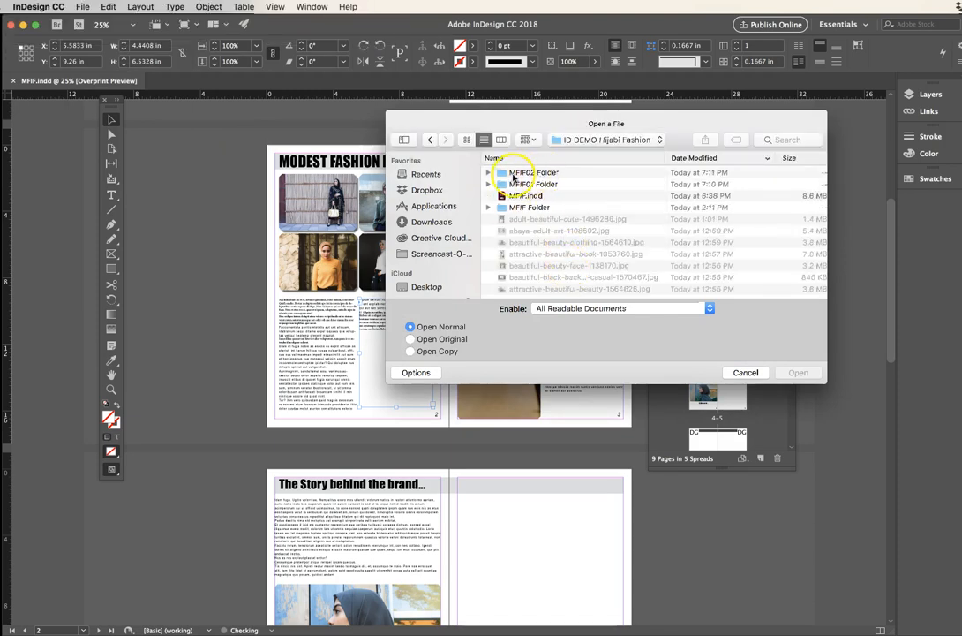
{"action": "double_click", "coordinate": [552, 172]}
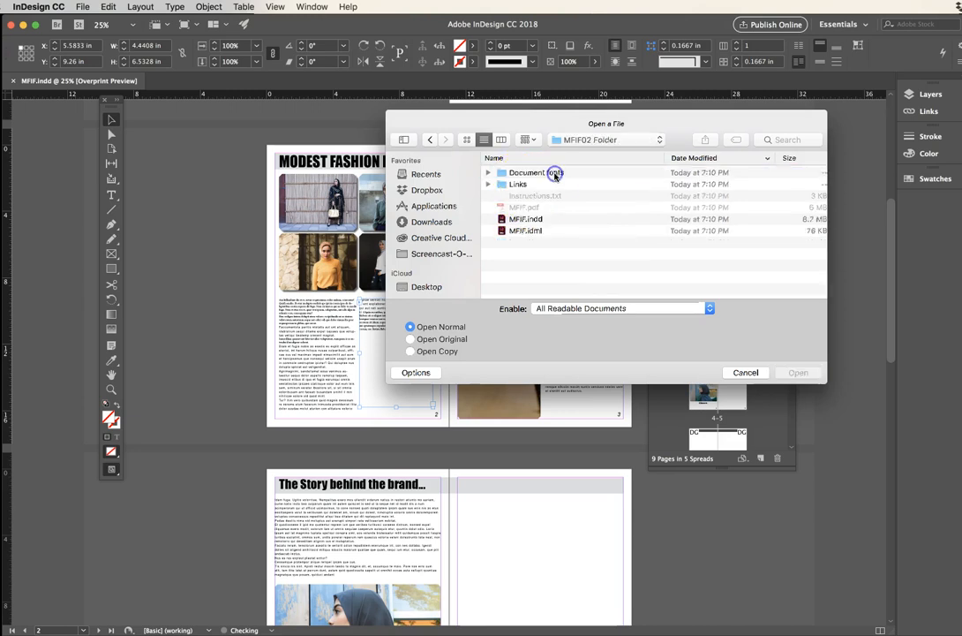
{"action": "left_click", "coordinate": [488, 173]}
{"action": "left_click", "coordinate": [488, 173]}
{"action": "left_click", "coordinate": [486, 184]}
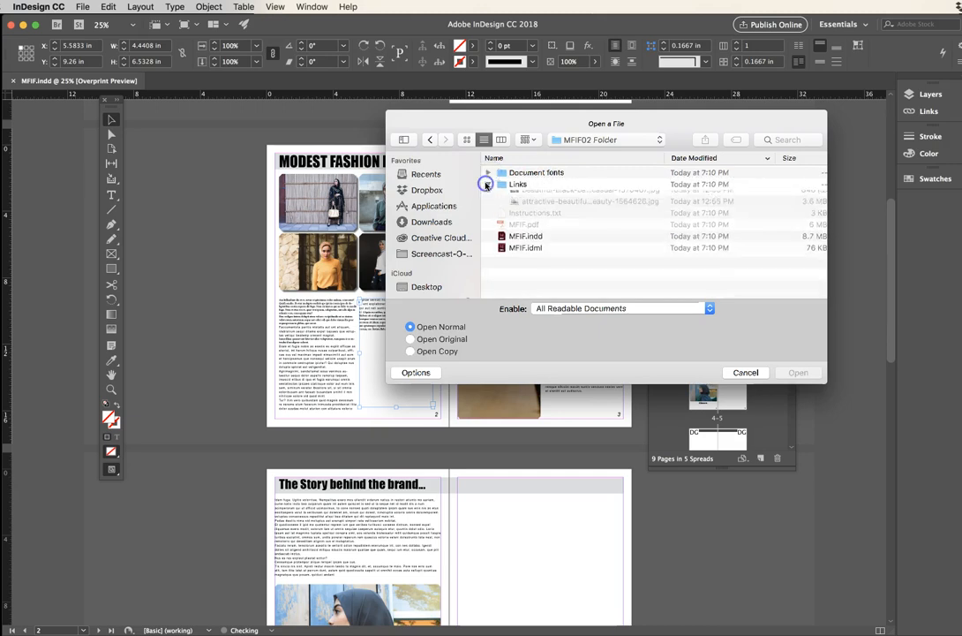
{"action": "left_click", "coordinate": [486, 185]}
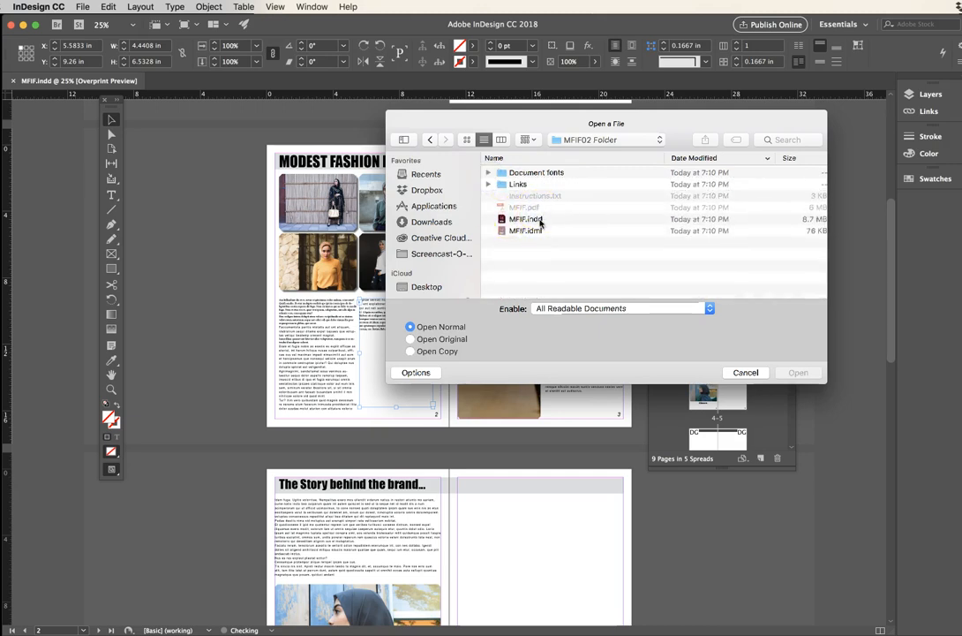
{"action": "left_click", "coordinate": [744, 371]}
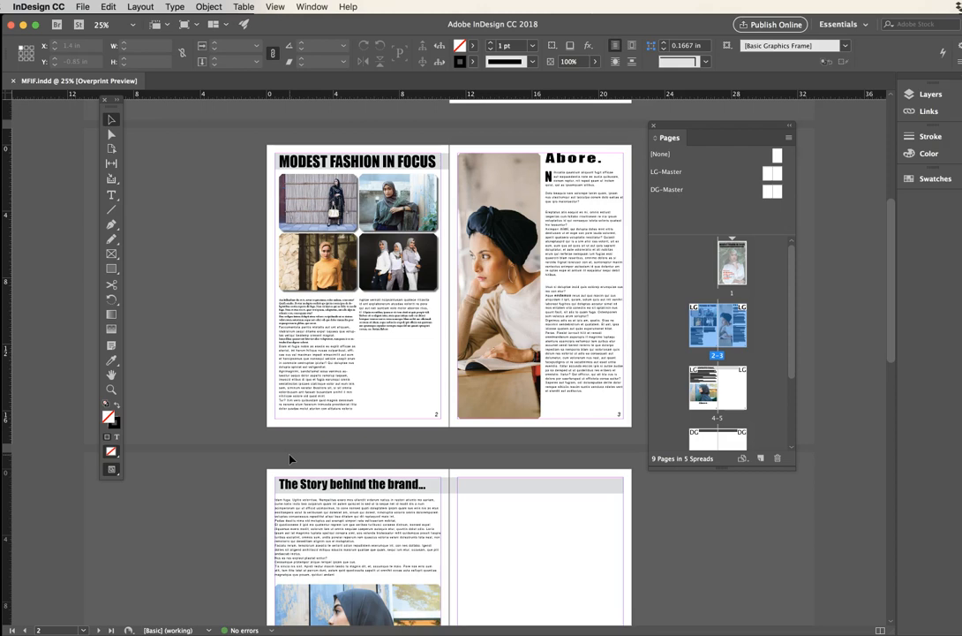
{"action": "left_click", "coordinate": [313, 443]}
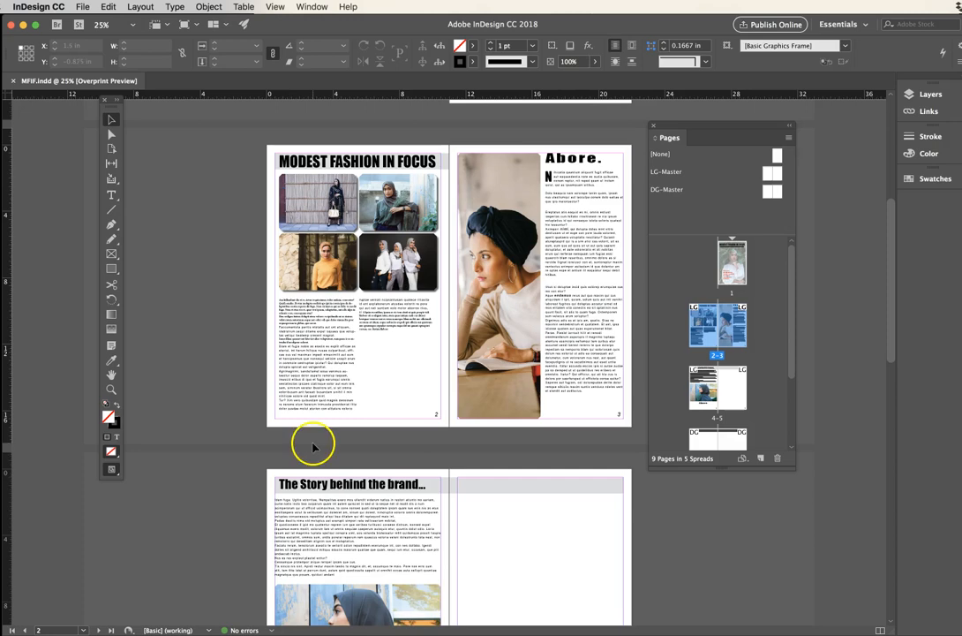